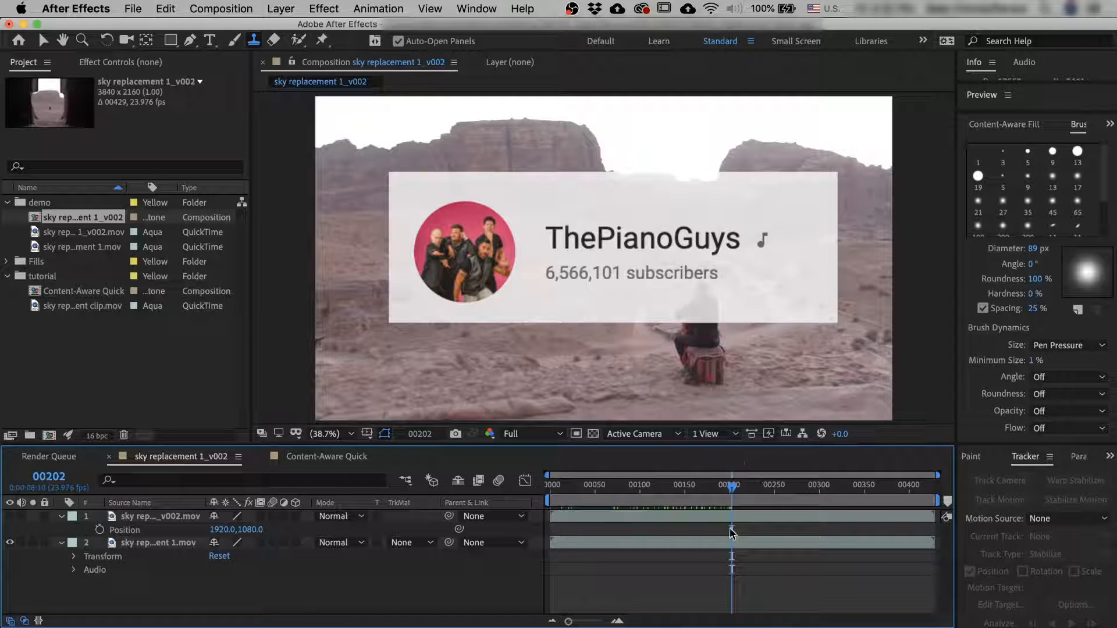
Inspect the original drone footage in sky replacement 1_v002 around frames 428, 331 and 206, looking closely at the terrace near the cellist.
{"action": "left_click_drag", "start_coordinate": [734, 491], "coordinate": [937, 517]}
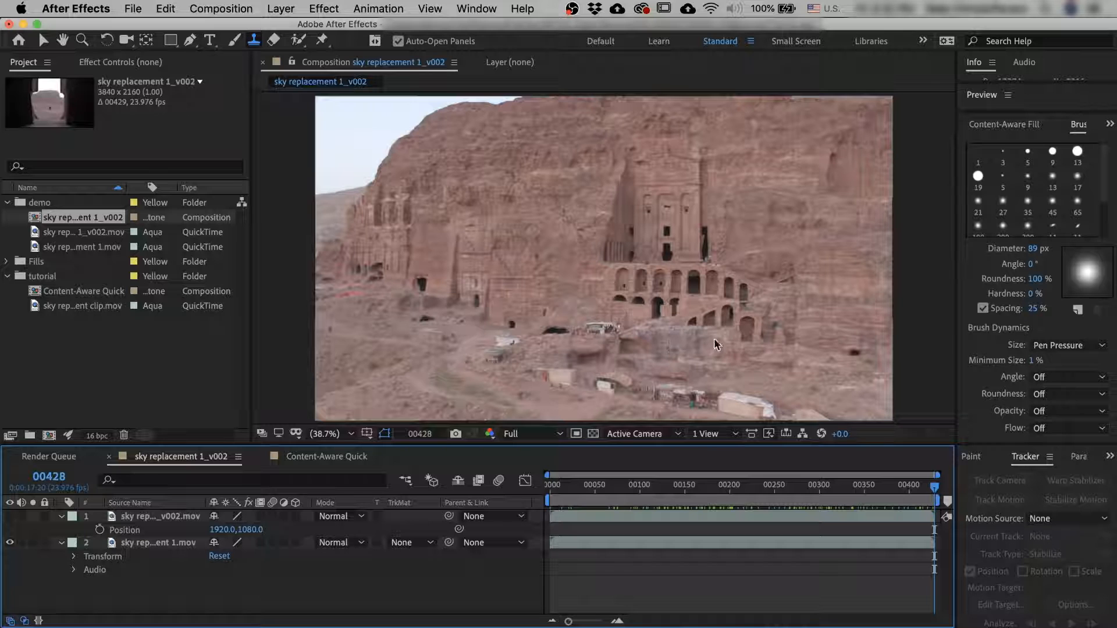
{"action": "left_click_drag", "start_coordinate": [934, 487], "coordinate": [847, 488]}
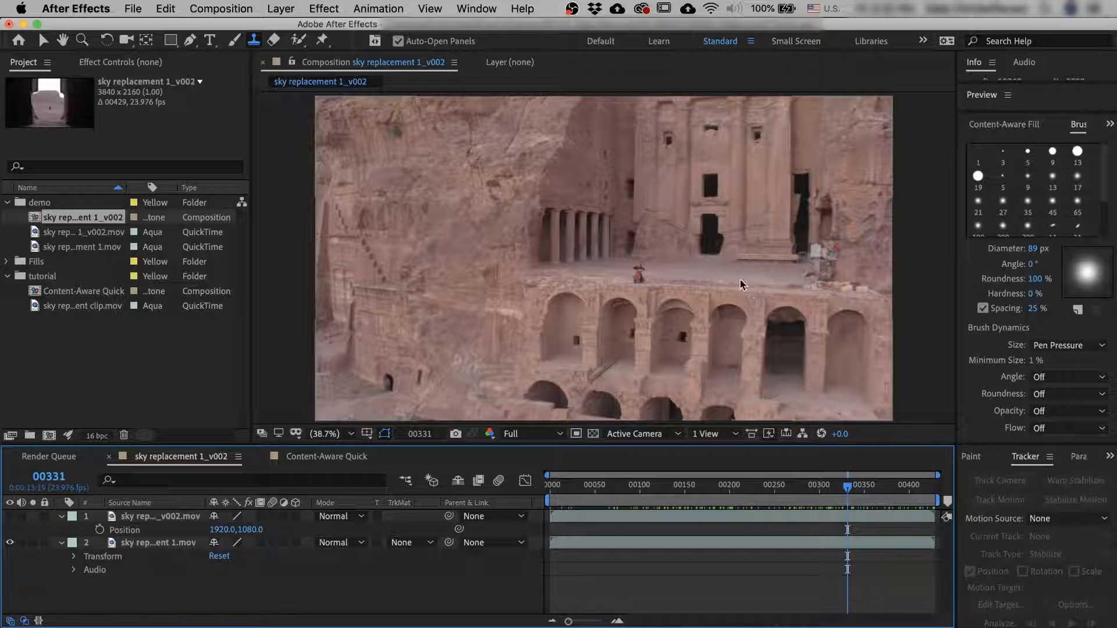
{"action": "scroll", "coordinate": [732, 256], "scroll_direction": "up", "scroll_amount": 3}
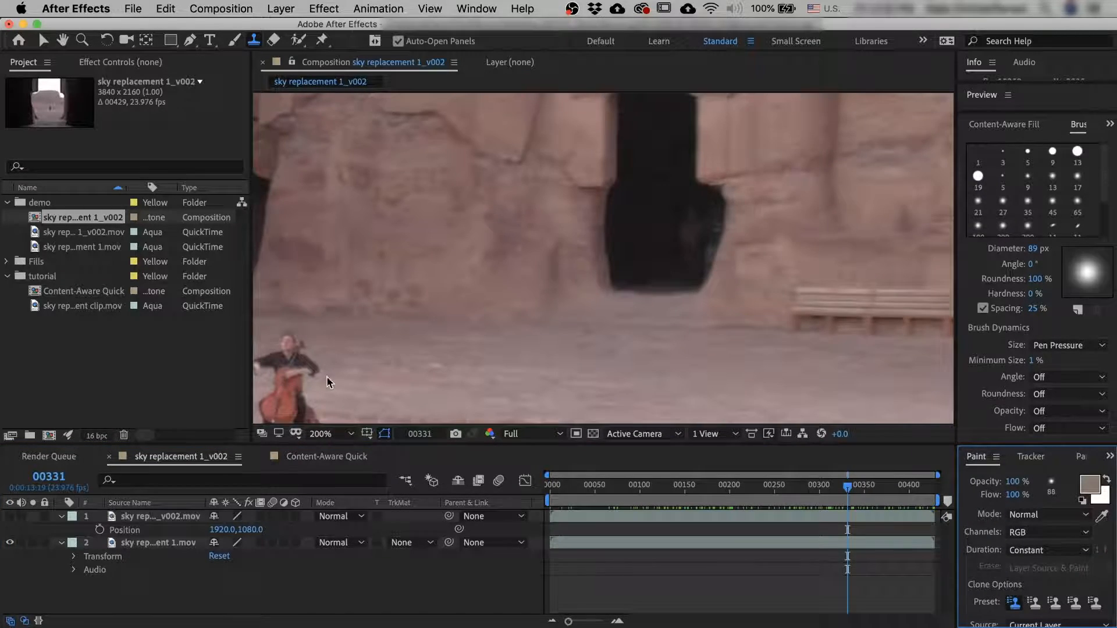
{"action": "scroll", "coordinate": [765, 285], "scroll_direction": "down", "scroll_amount": 3}
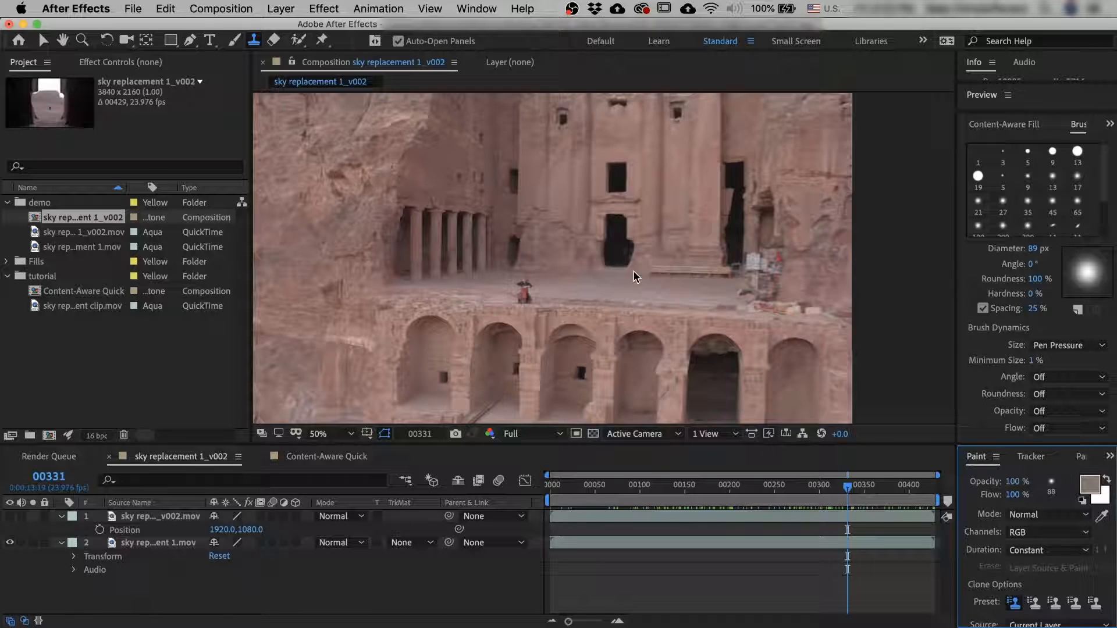
{"action": "left_click", "coordinate": [329, 434]}
{"action": "left_click", "coordinate": [329, 156]}
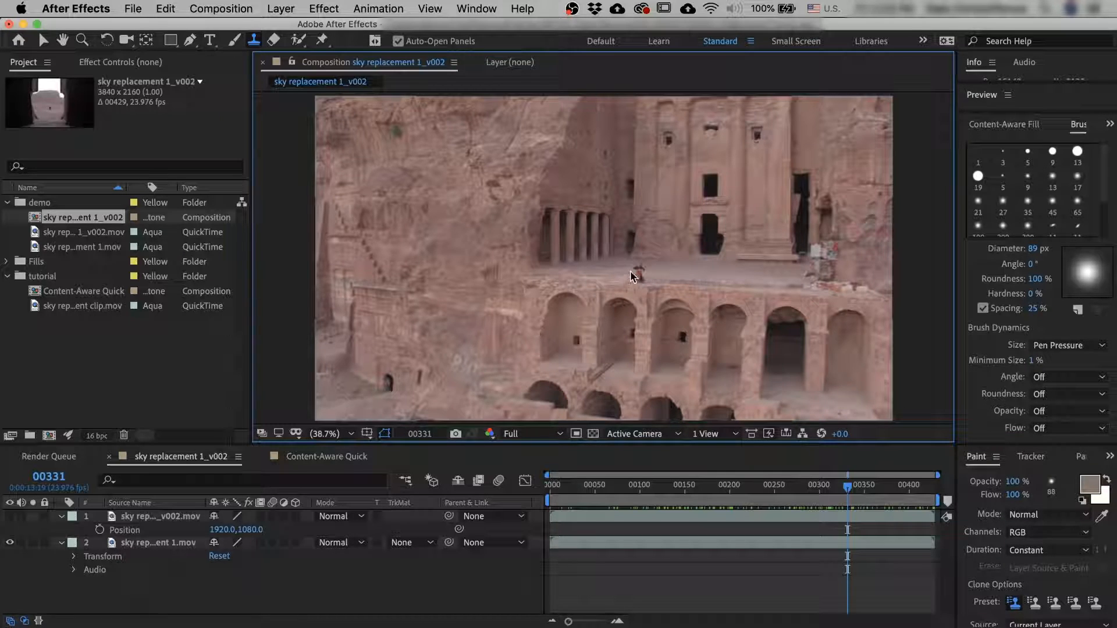
{"action": "left_click_drag", "start_coordinate": [848, 486], "coordinate": [734, 496]}
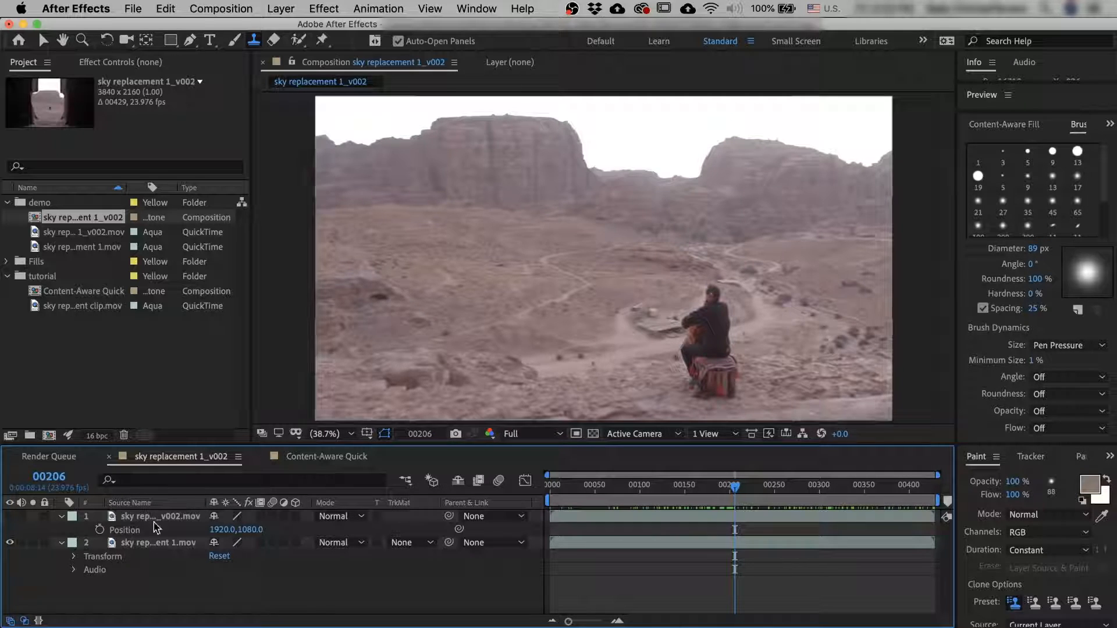
Compare the cleaned-up v002 layer with the original footage at frames 206, 428 and 417 by switching its visibility on and off.
{"action": "left_click", "coordinate": [9, 517]}
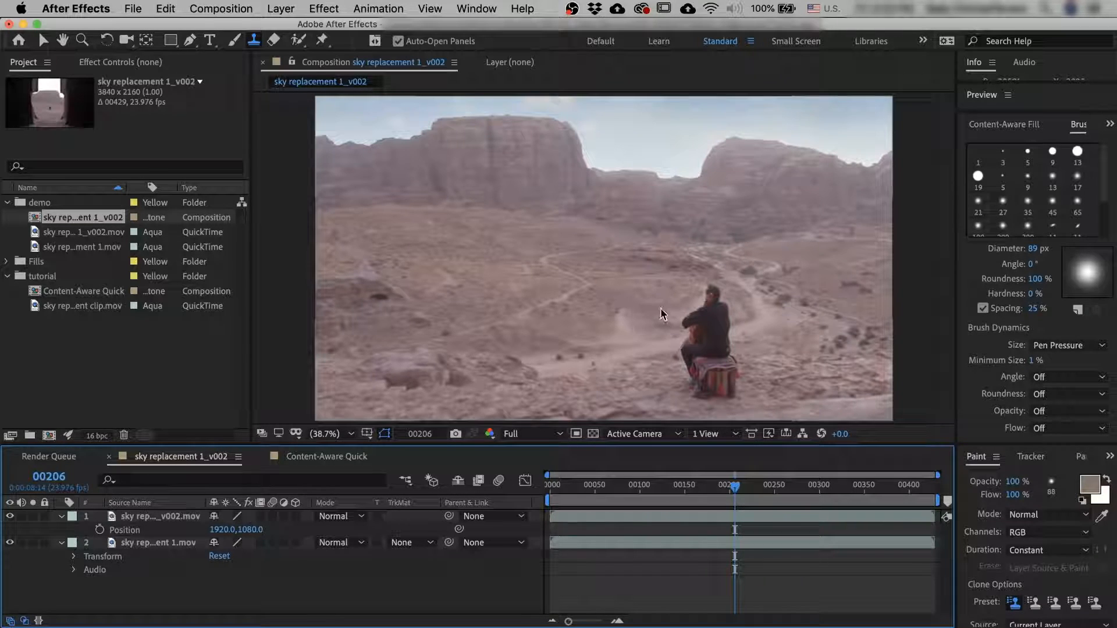
{"action": "left_click", "coordinate": [10, 517]}
{"action": "left_click", "coordinate": [10, 516]}
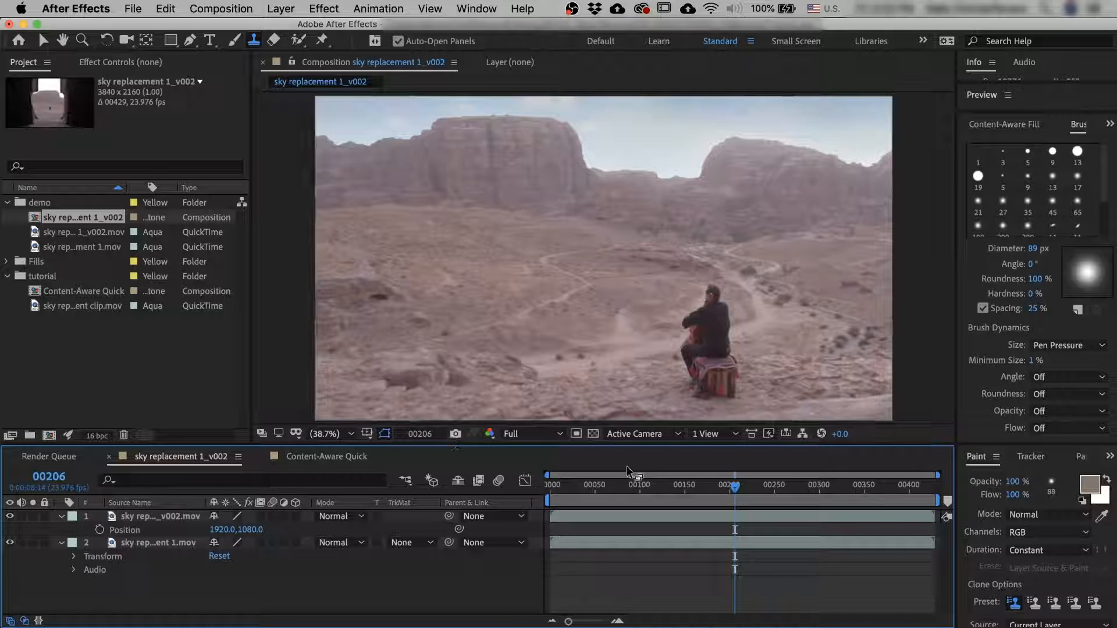
{"action": "left_click_drag", "start_coordinate": [735, 488], "coordinate": [766, 497]}
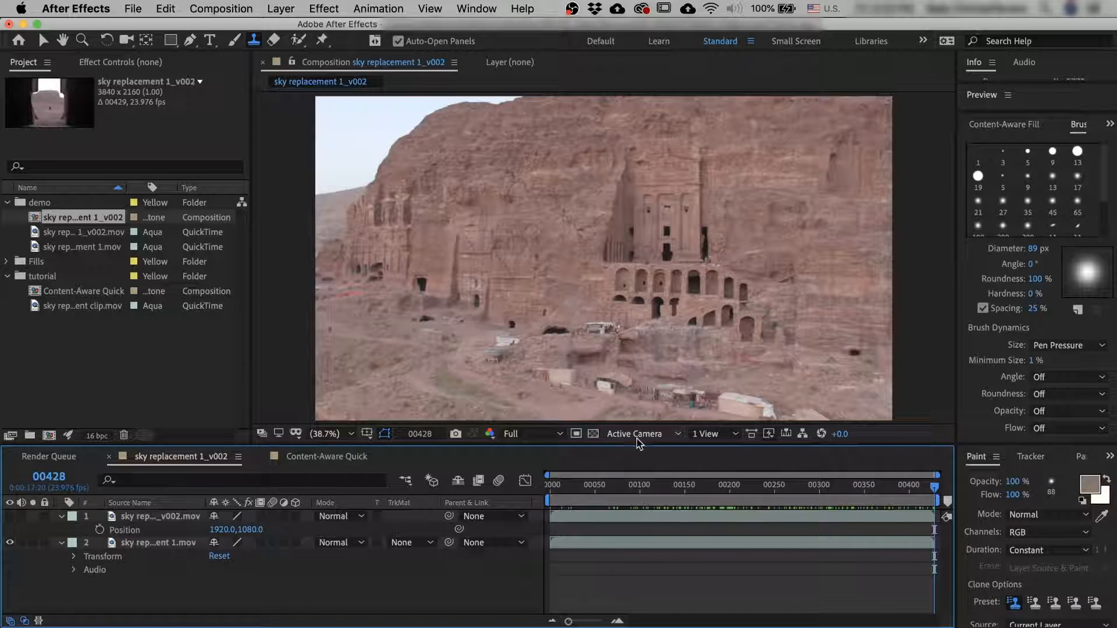
{"action": "left_click", "coordinate": [10, 516]}
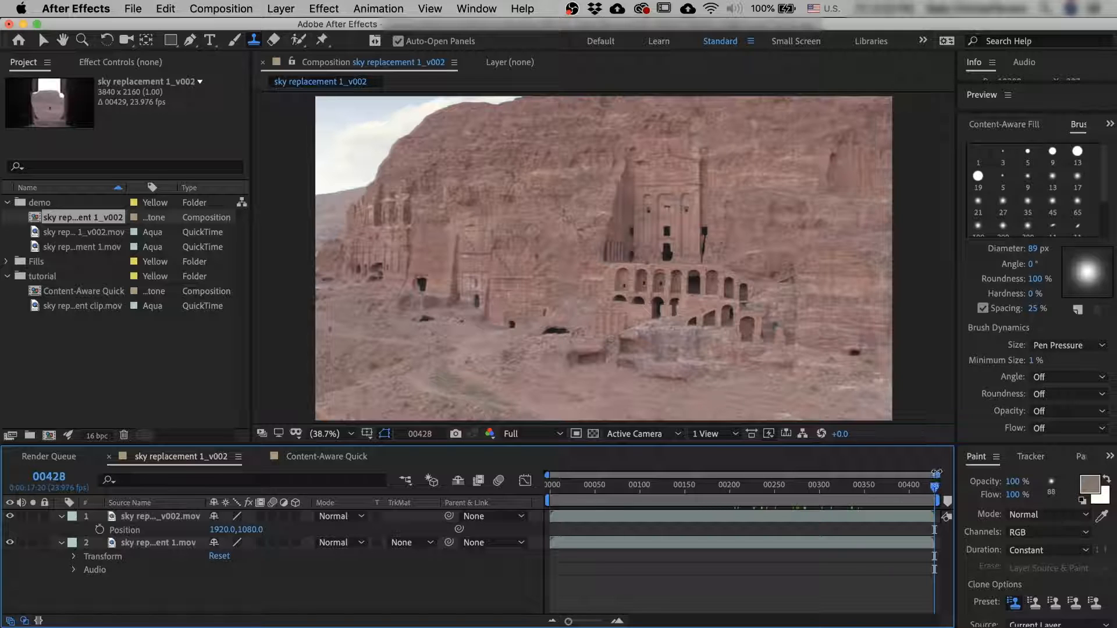
{"action": "mouse_move", "coordinate": [934, 494]}
{"action": "left_mouse_down"}
{"action": "mouse_move", "coordinate": [855, 494]}
{"action": "mouse_move", "coordinate": [924, 504]}
{"action": "left_mouse_up"}
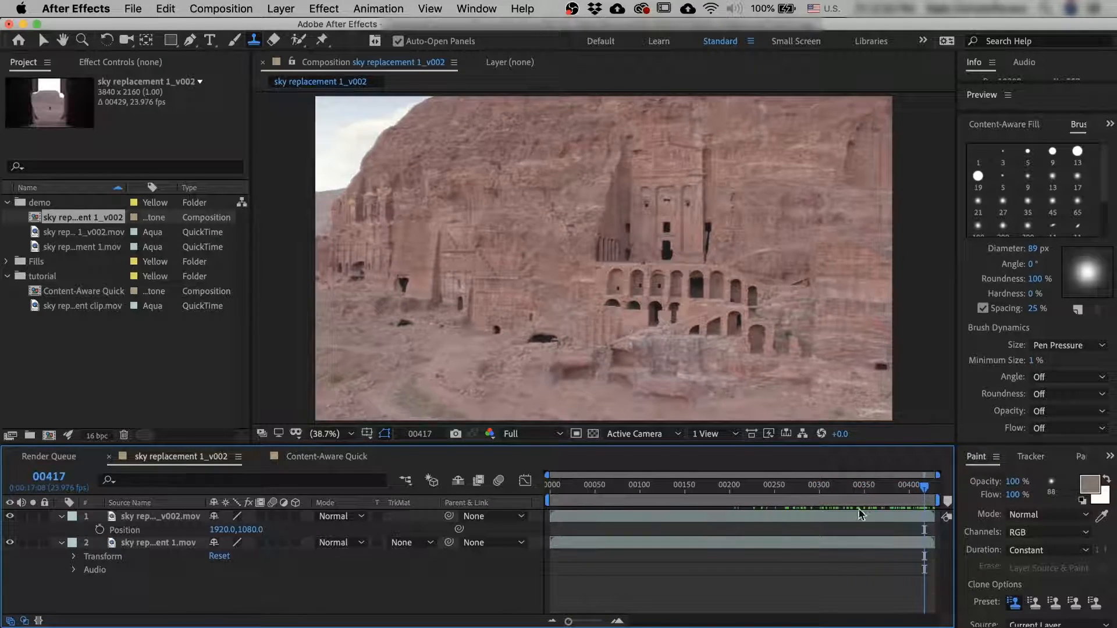
{"action": "left_click", "coordinate": [10, 517]}
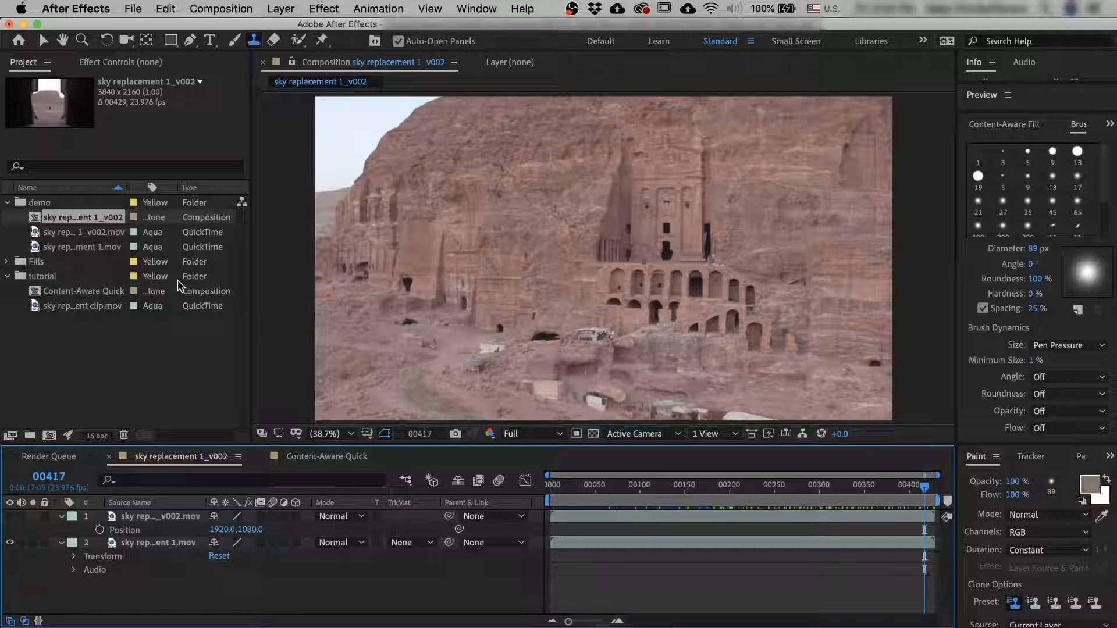
Create a new composition from the clip footage in the tutorial folder and play through it.
{"action": "left_click", "coordinate": [32, 308]}
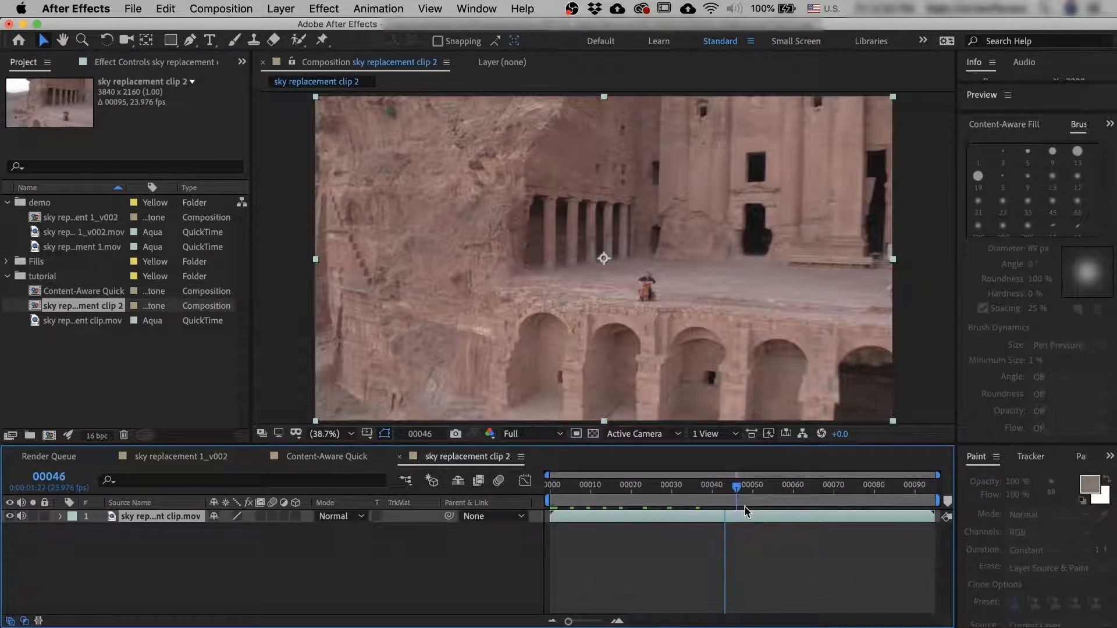
{"action": "key", "text": "space"}
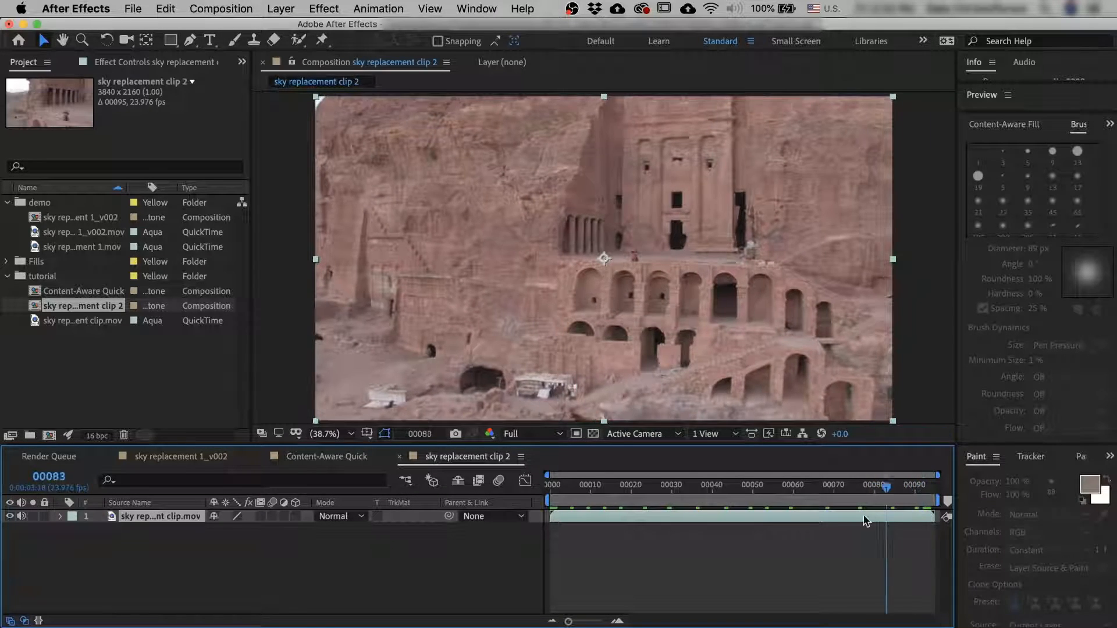
{"action": "key", "text": "space"}
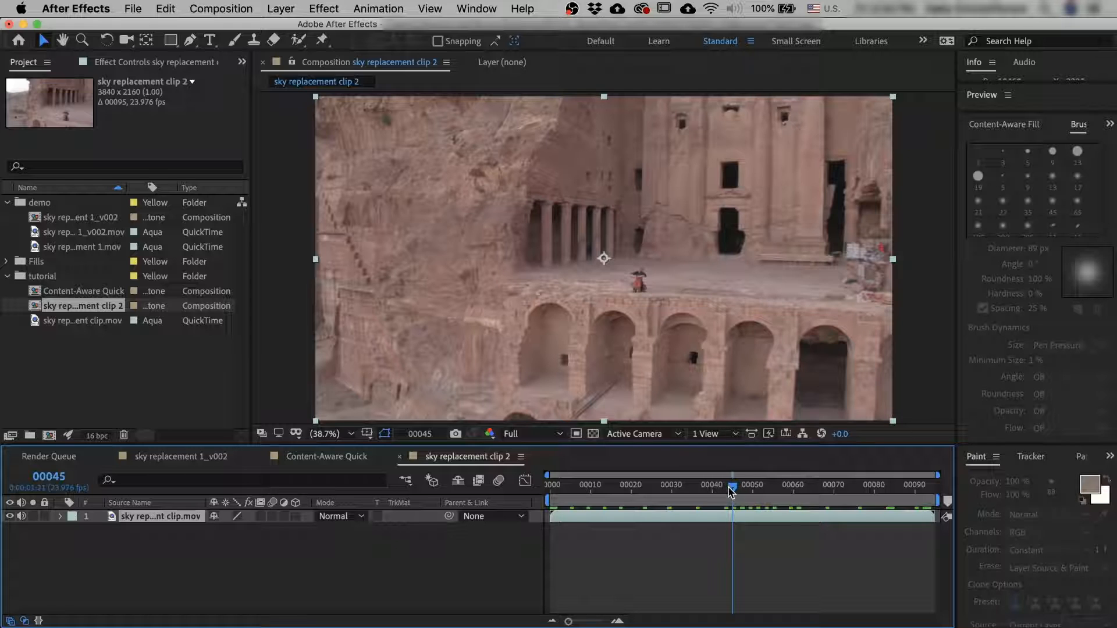
{"action": "left_click_drag", "start_coordinate": [745, 489], "coordinate": [932, 517]}
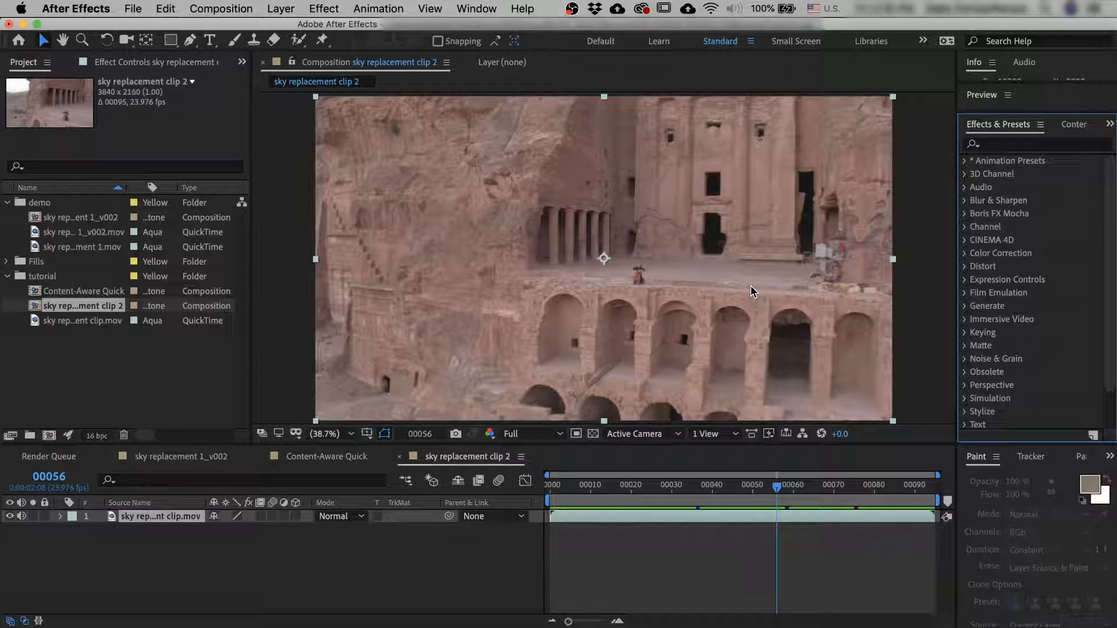
Show the Content-Aware Fill settings and preview the existing fill result in the Content-Aware Quick composition from its first frames.
{"action": "left_click", "coordinate": [1073, 128]}
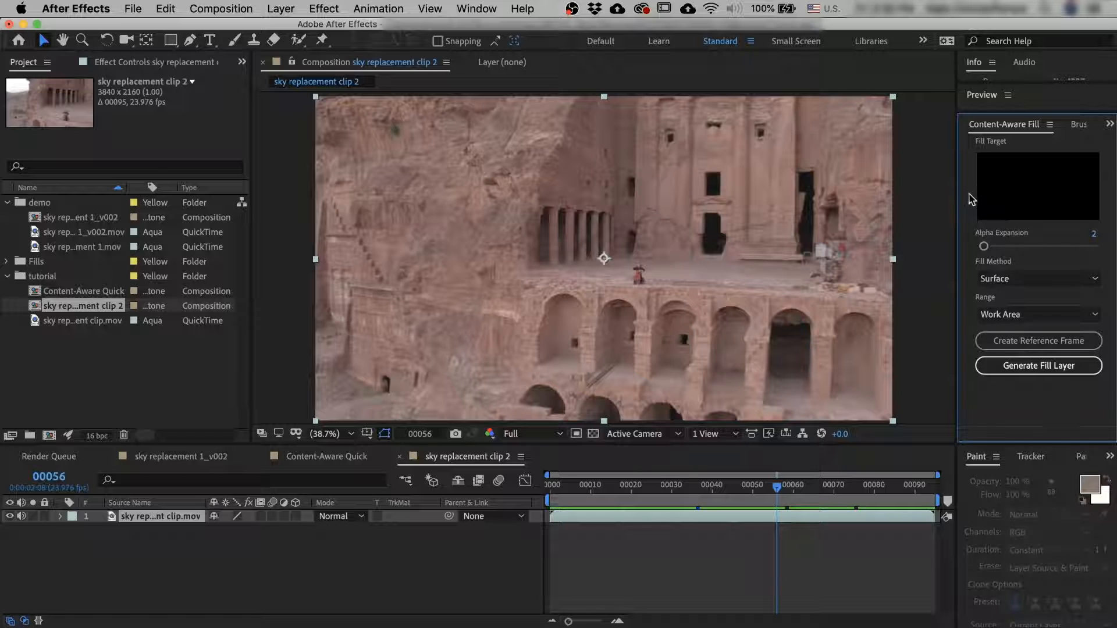
{"action": "left_click", "coordinate": [45, 292]}
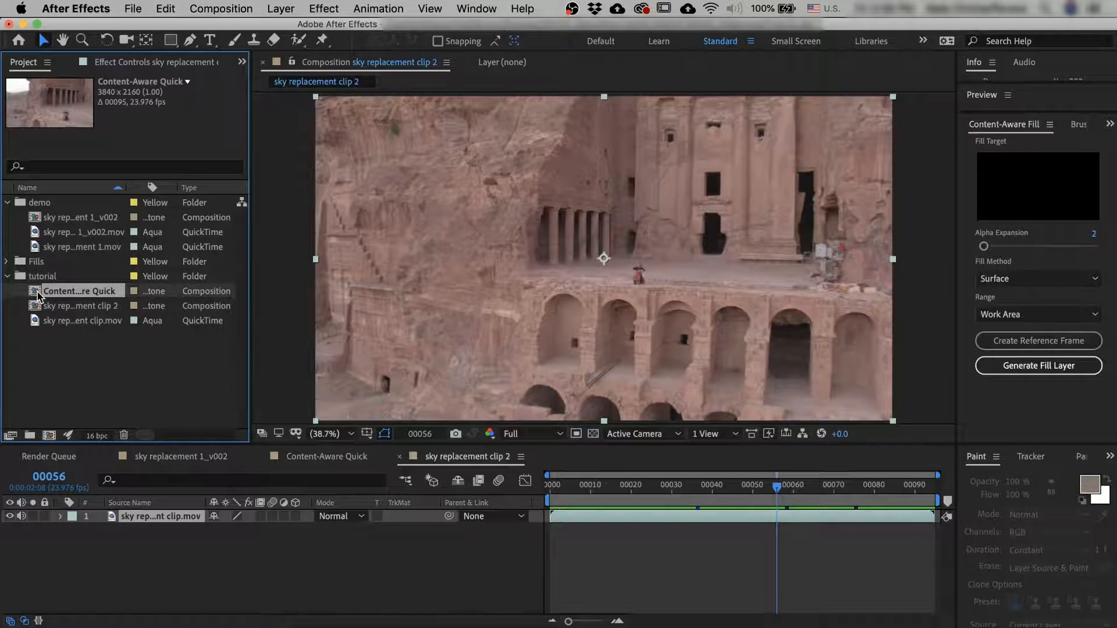
{"action": "double_click", "coordinate": [36, 294]}
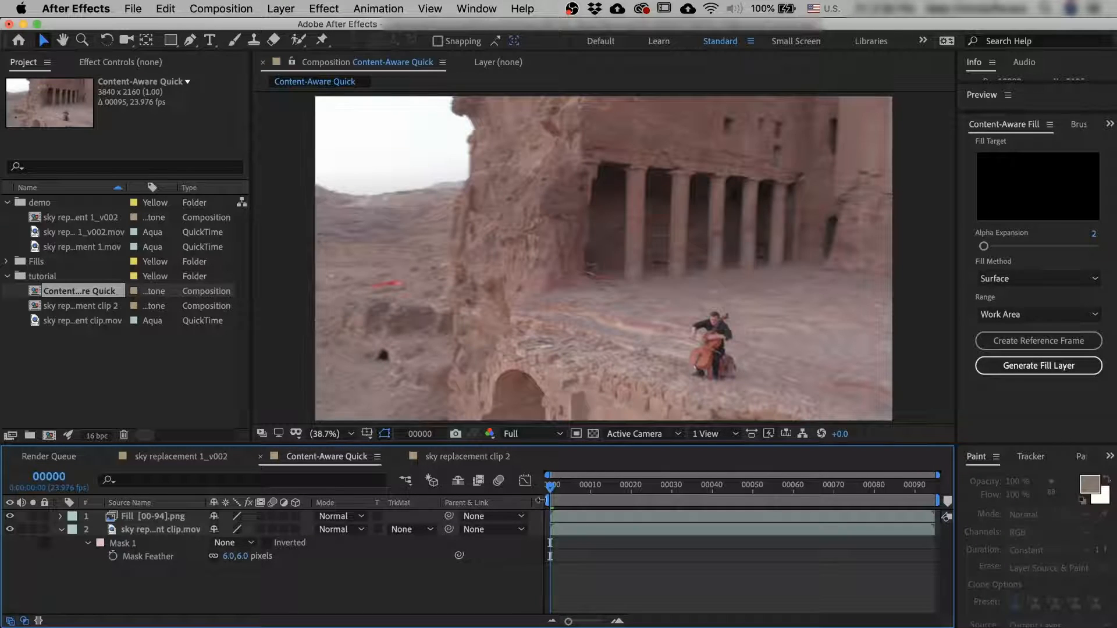
{"action": "left_click_drag", "start_coordinate": [556, 492], "coordinate": [631, 491]}
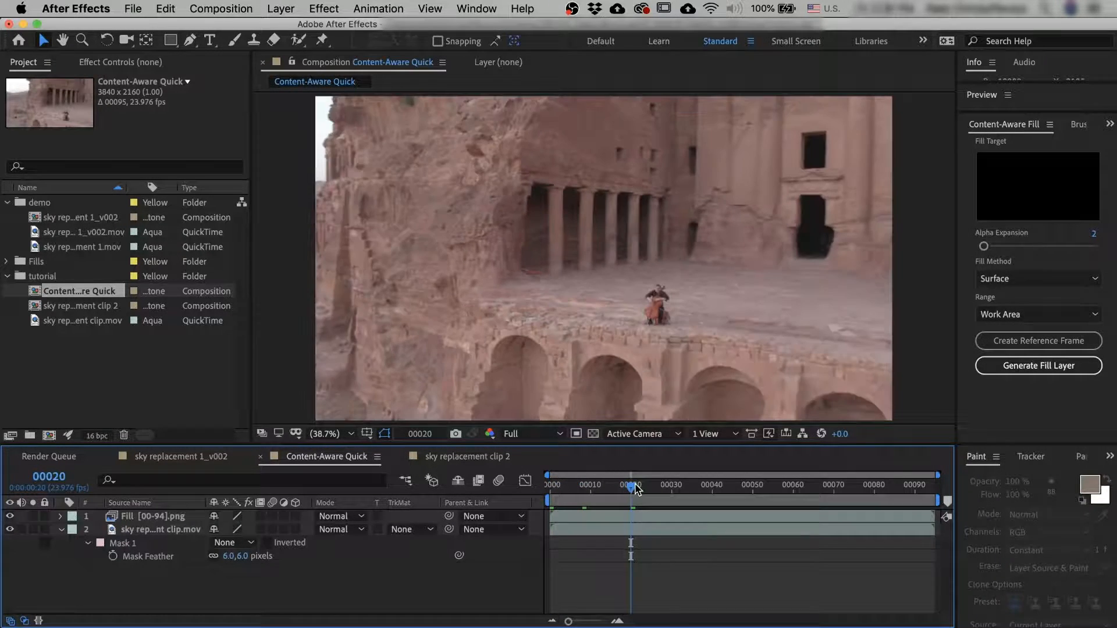
{"action": "left_click", "coordinate": [651, 494]}
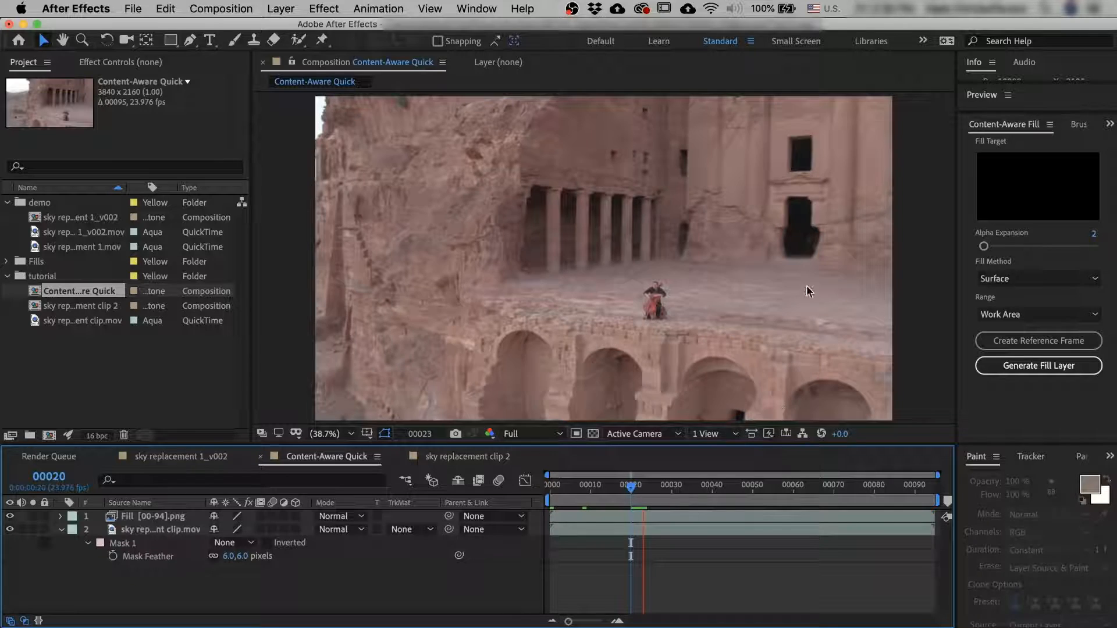
Check how the clip layer's mask sits over the bench area around frames 48 to 60, with the Tracker options displayed.
{"action": "left_click", "coordinate": [680, 530]}
{"action": "left_click", "coordinate": [745, 492]}
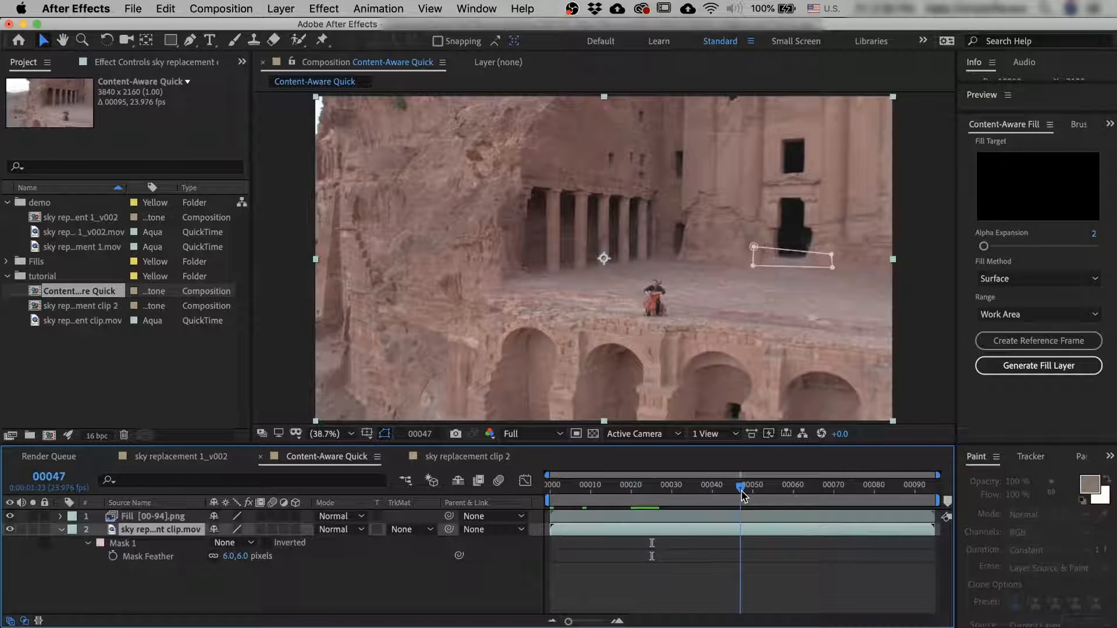
{"action": "left_click", "coordinate": [1027, 456]}
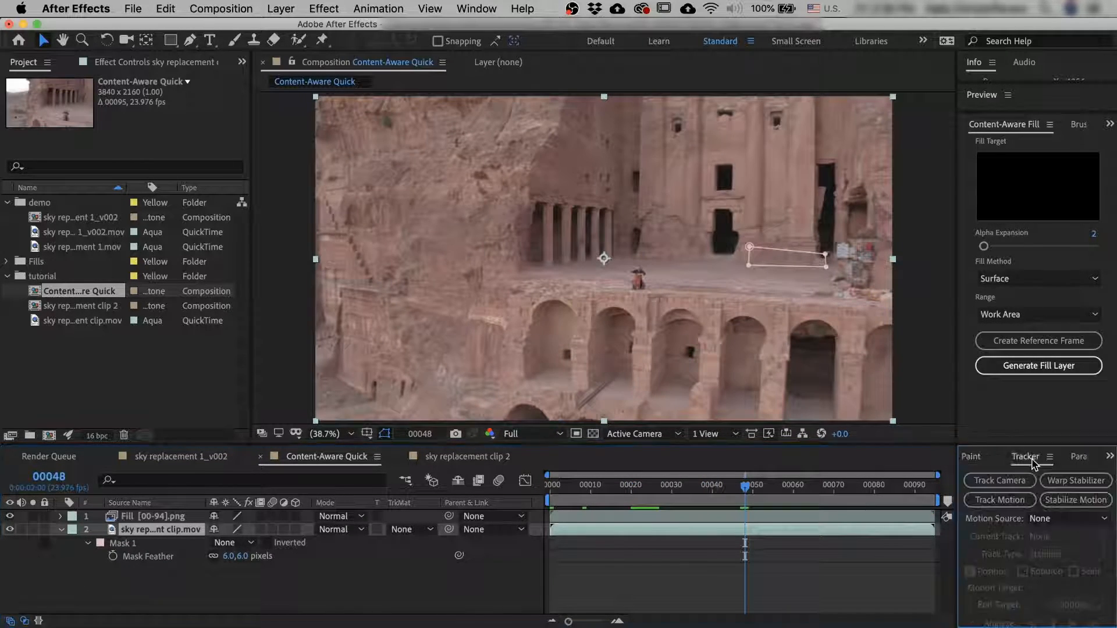
{"action": "left_click_drag", "start_coordinate": [749, 493], "coordinate": [760, 493]}
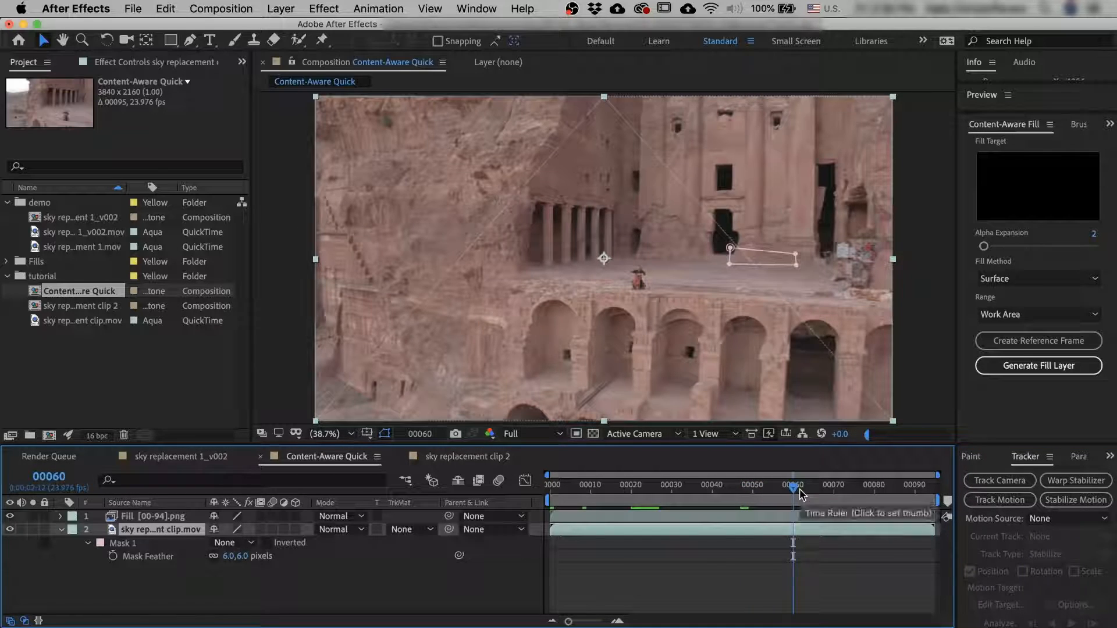
{"action": "left_click", "coordinate": [800, 492]}
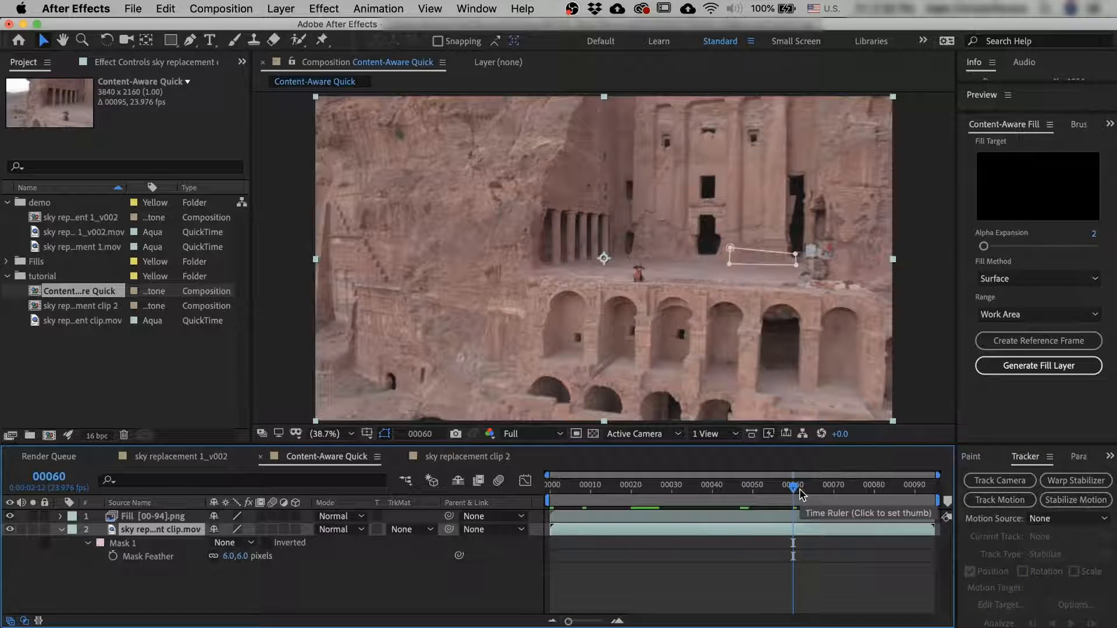
Select the Fill layer and play back the bench removal from frames 32 and 37 to judge its quality.
{"action": "left_click", "coordinate": [154, 516]}
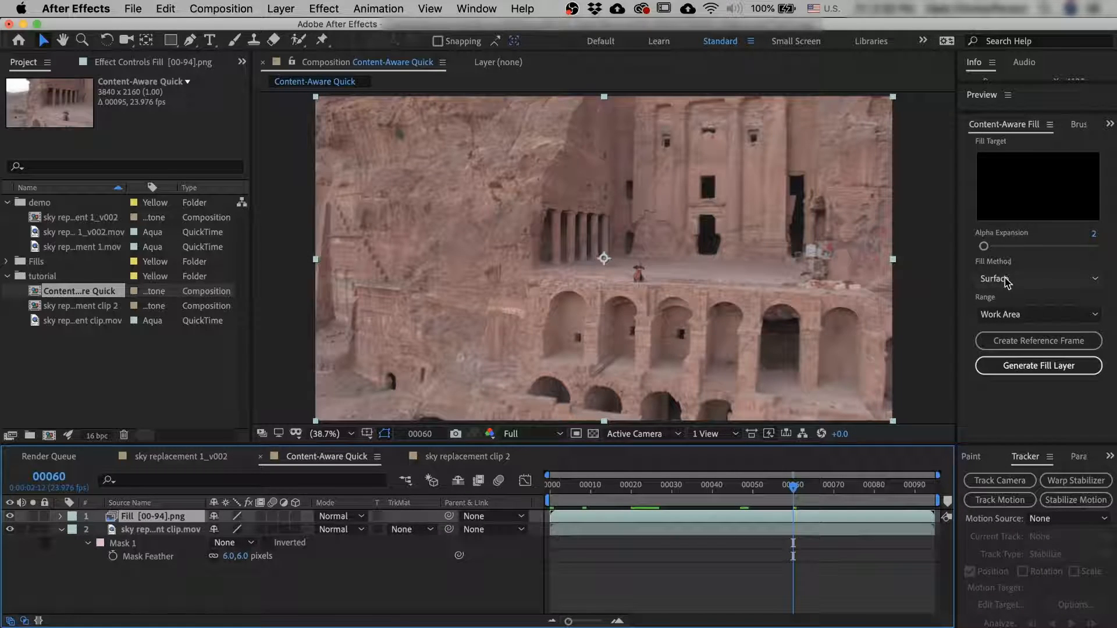
{"action": "left_click", "coordinate": [679, 486]}
{"action": "key", "text": "space"}
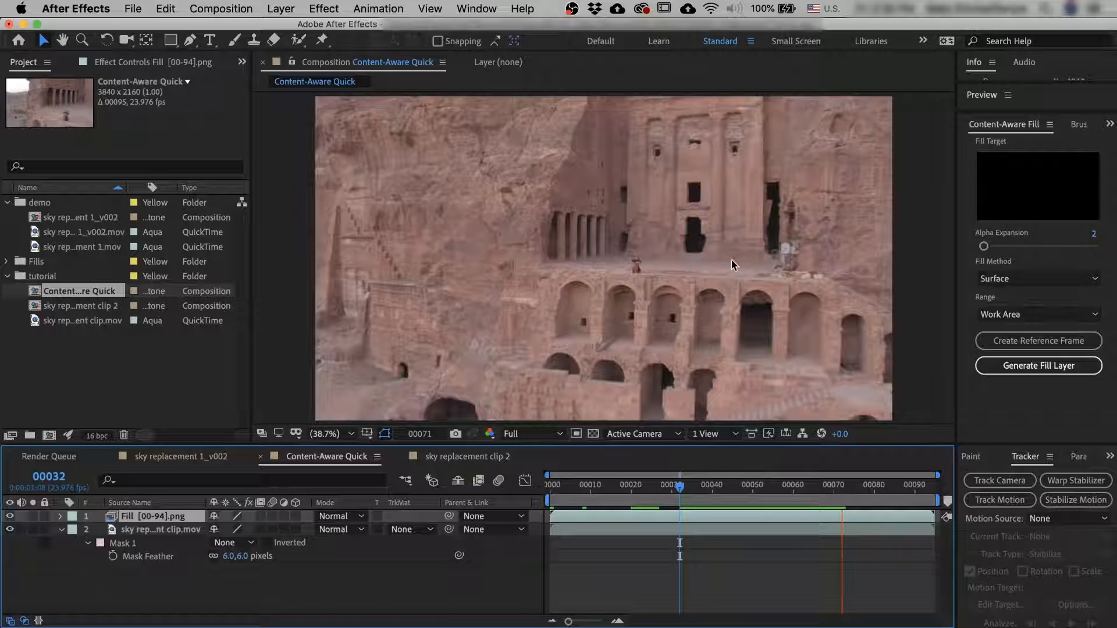
{"action": "key", "text": "space"}
{"action": "left_click", "coordinate": [701, 493]}
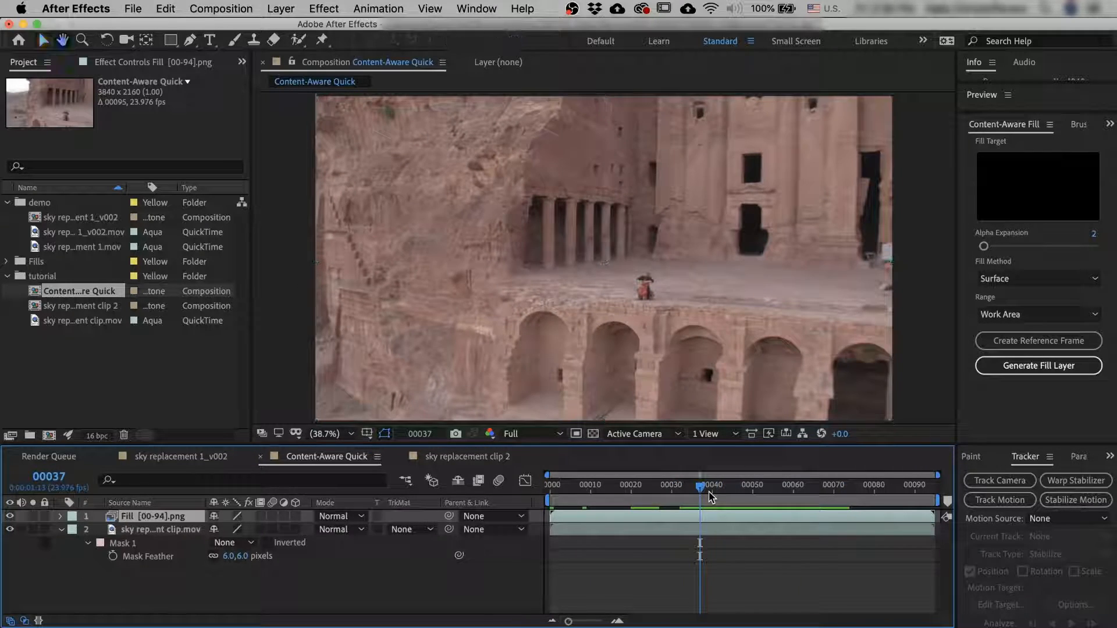
{"action": "key", "text": "space"}
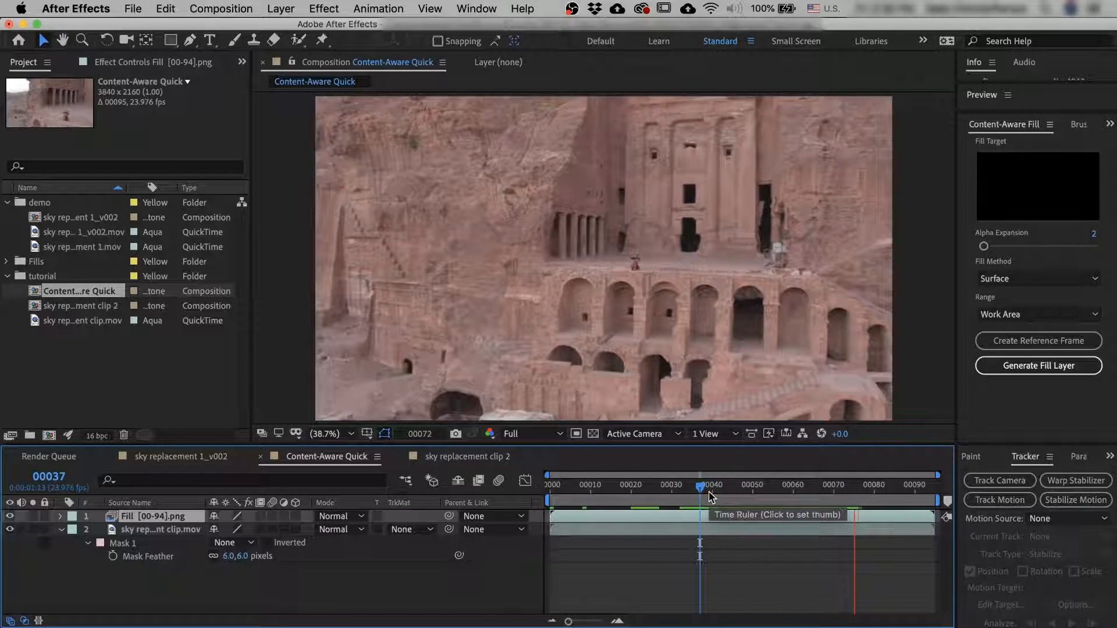
{"action": "left_click", "coordinate": [691, 492]}
{"action": "left_click_drag", "start_coordinate": [690, 492], "coordinate": [769, 499]}
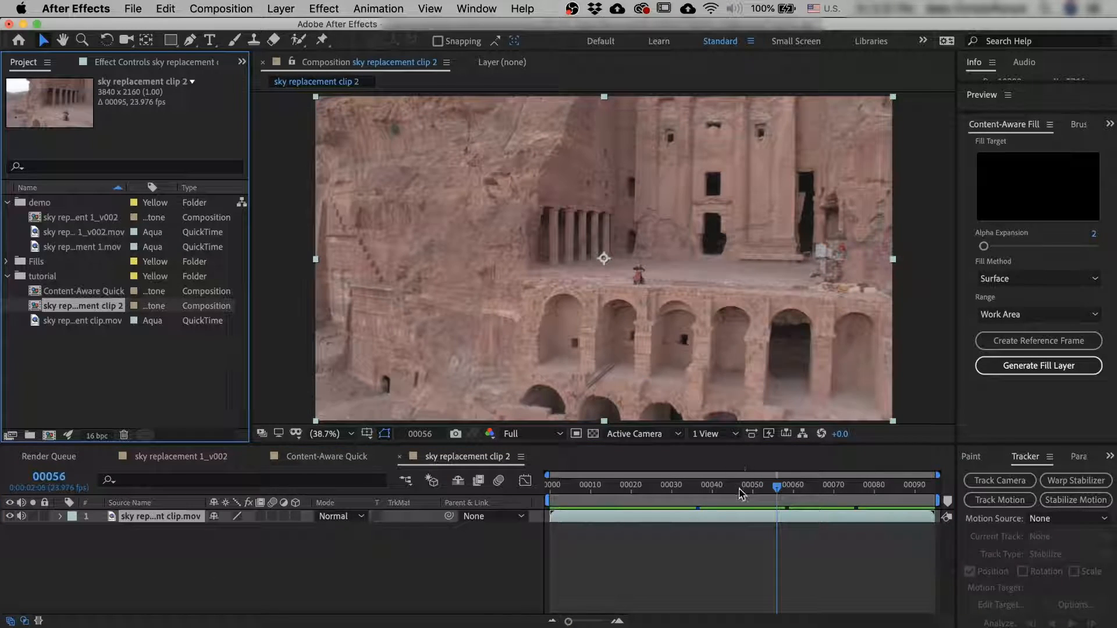
Return to the sky replacement clip 2 composition, park at frame 45, and bring up the effects and presets library.
{"action": "left_click_drag", "start_coordinate": [739, 490], "coordinate": [753, 509]}
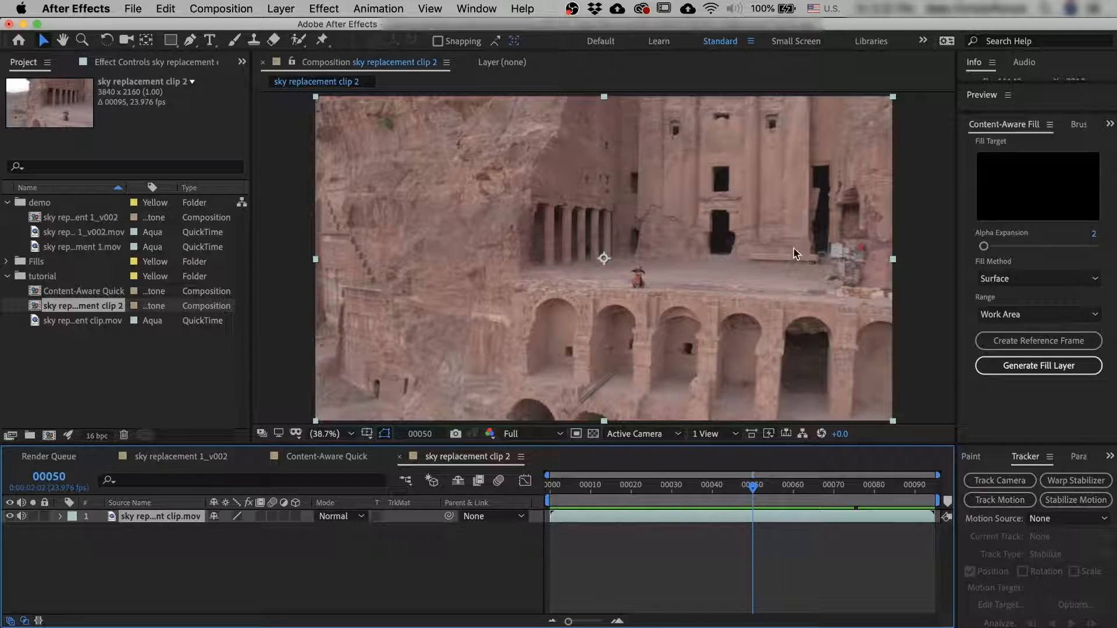
{"action": "left_click_drag", "start_coordinate": [753, 487], "coordinate": [725, 487]}
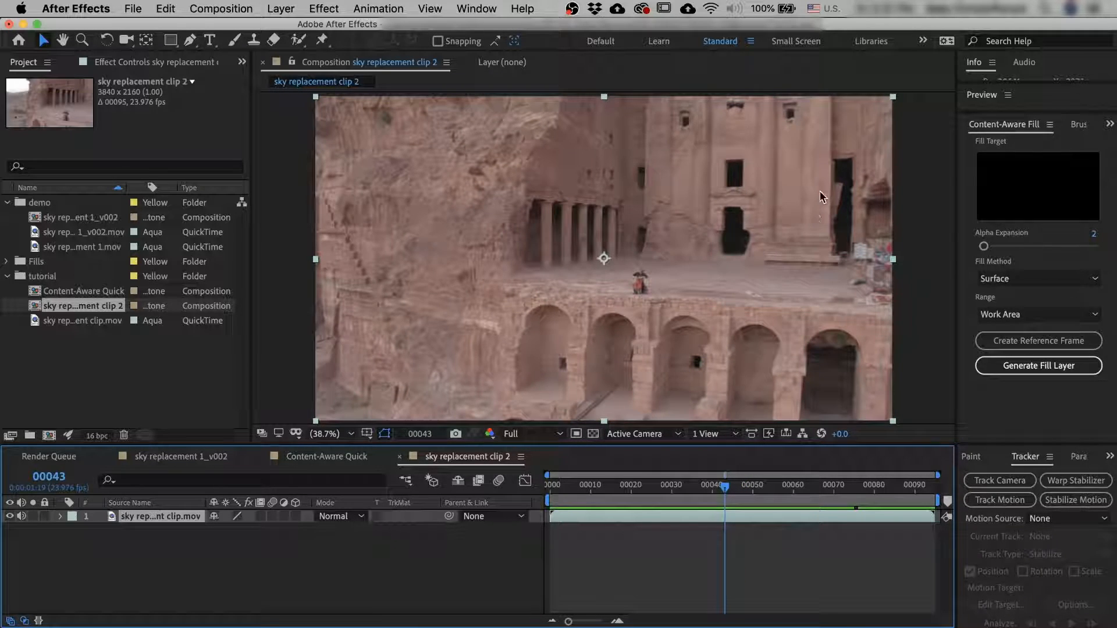
{"action": "left_click", "coordinate": [727, 493]}
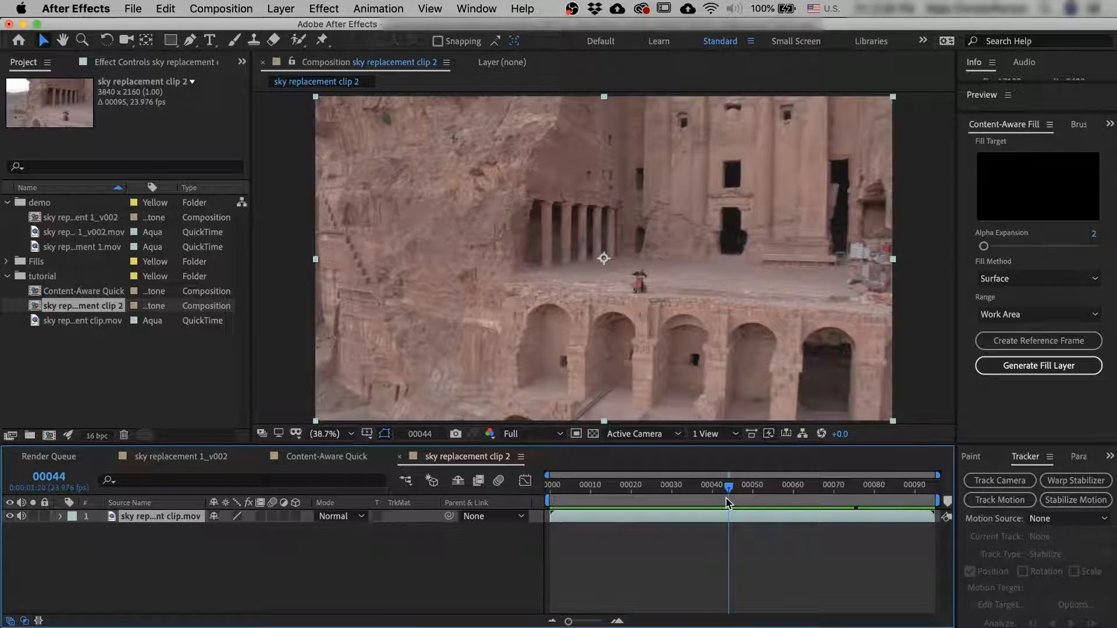
{"action": "left_click_drag", "start_coordinate": [728, 503], "coordinate": [732, 504]}
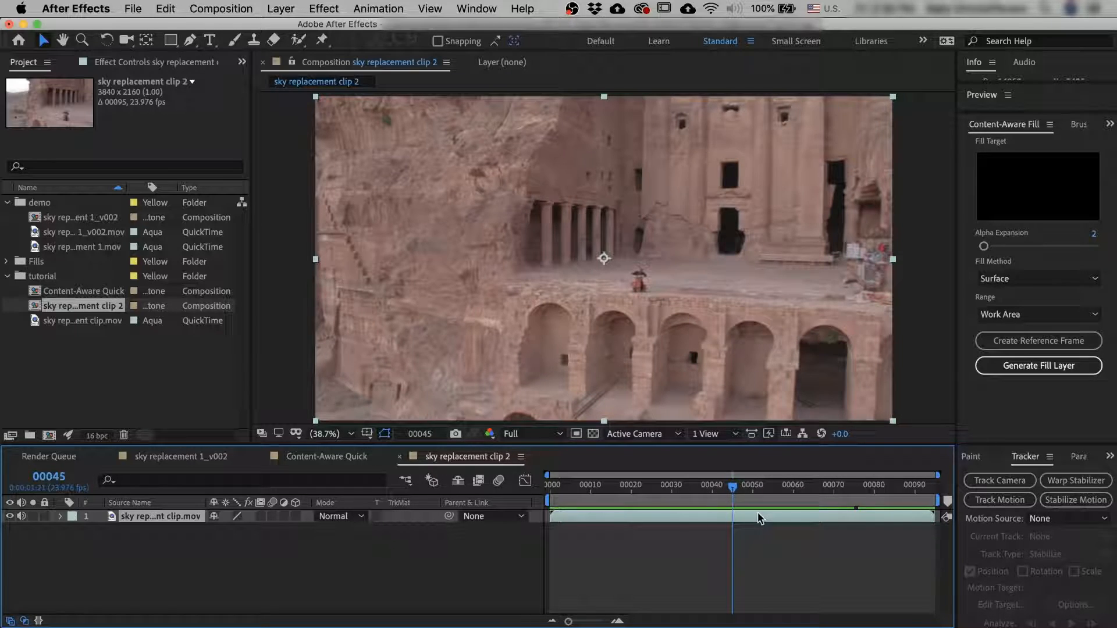
{"action": "key", "text": "ctrl+8"}
{"action": "key", "text": "super+5"}
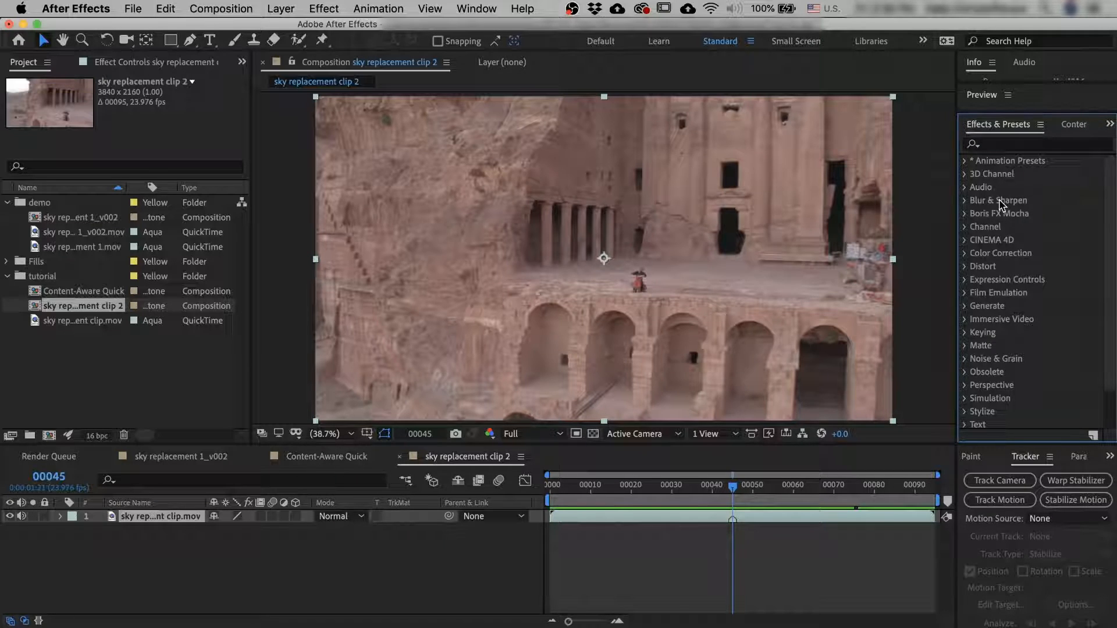
Search the effects library for "moch" and look up Mocha AE CC among the Boris FX Mocha effects for the clip.
{"action": "left_click", "coordinate": [1016, 143]}
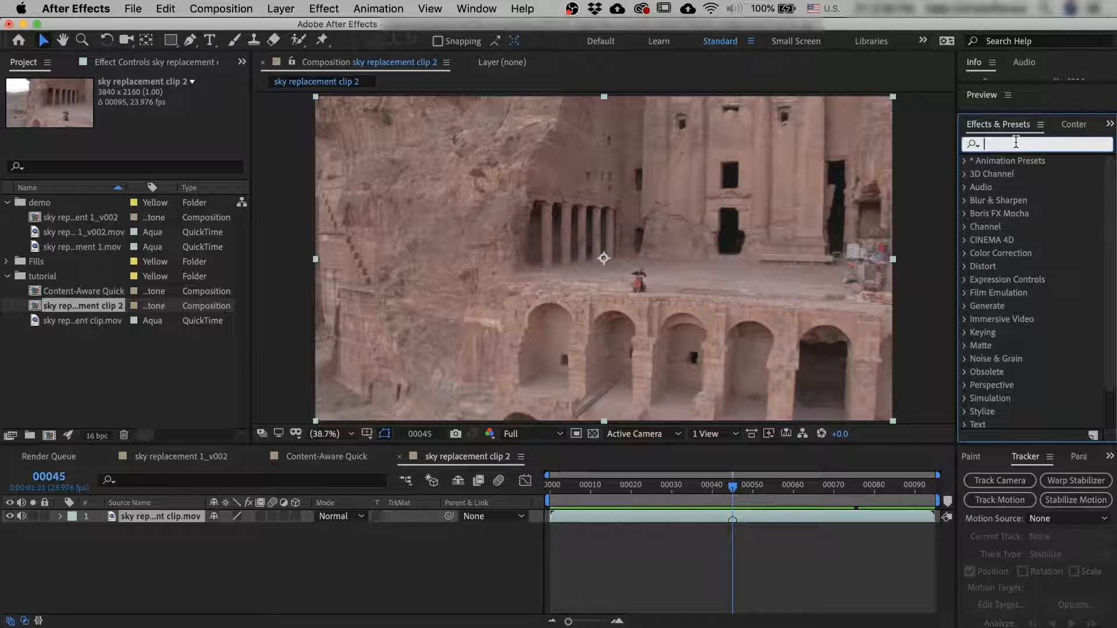
{"action": "type", "text": "moch"}
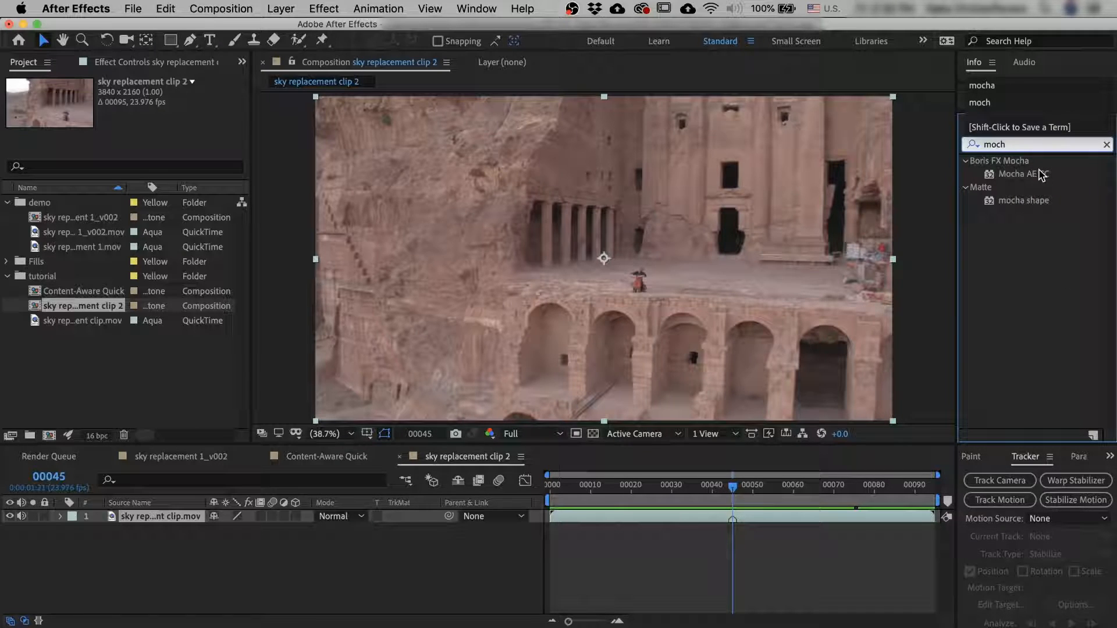
{"action": "right_click", "coordinate": [665, 195]}
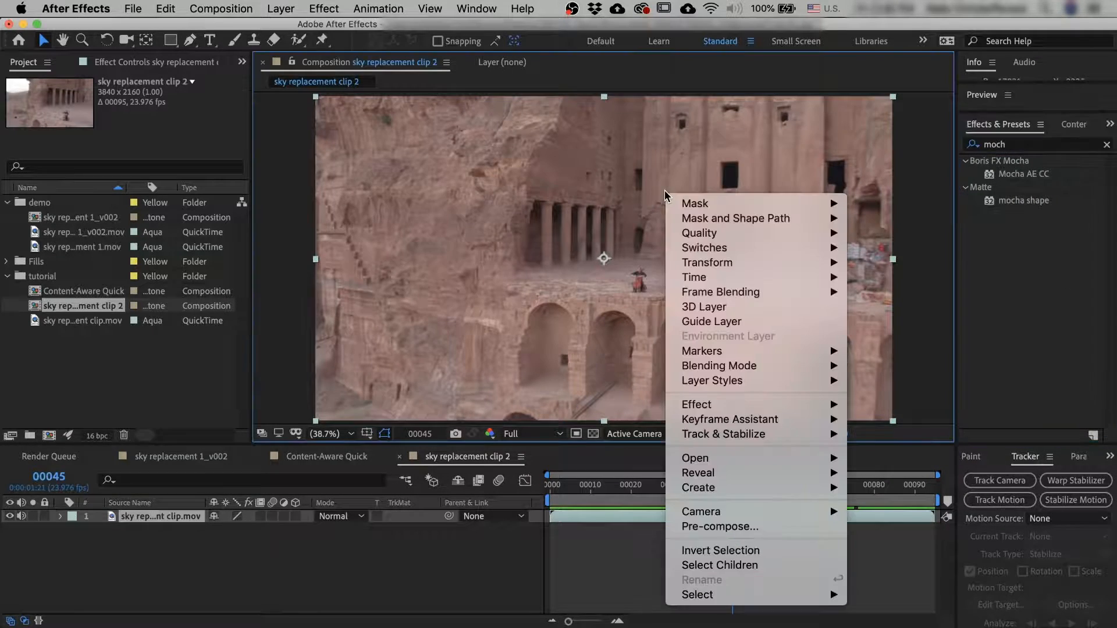
{"action": "mouse_move", "coordinate": [777, 406]}
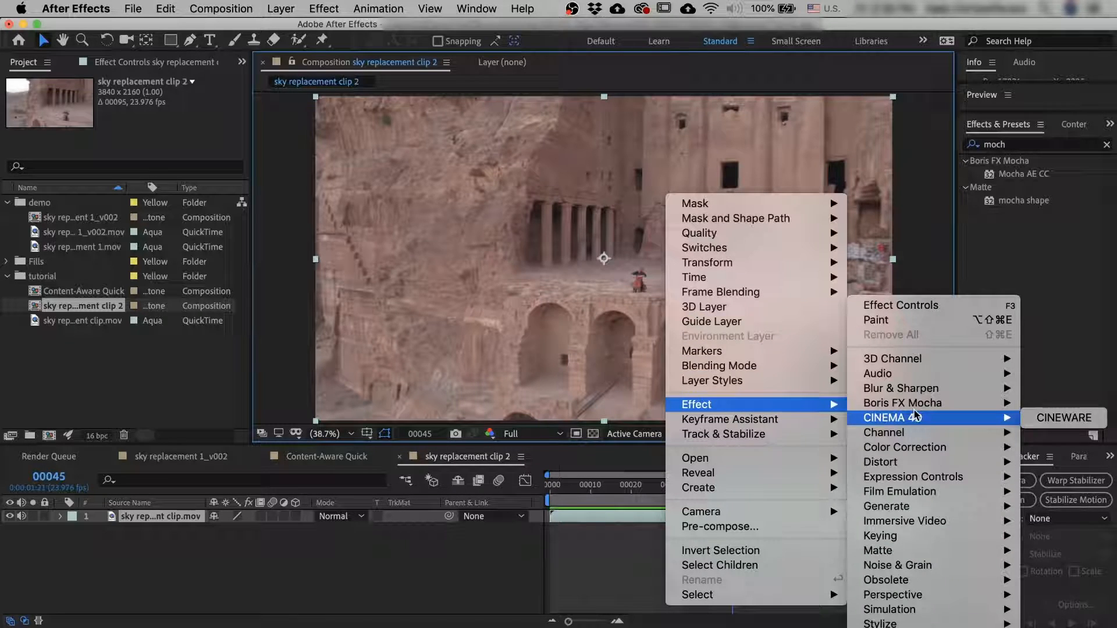
{"action": "mouse_move", "coordinate": [921, 410]}
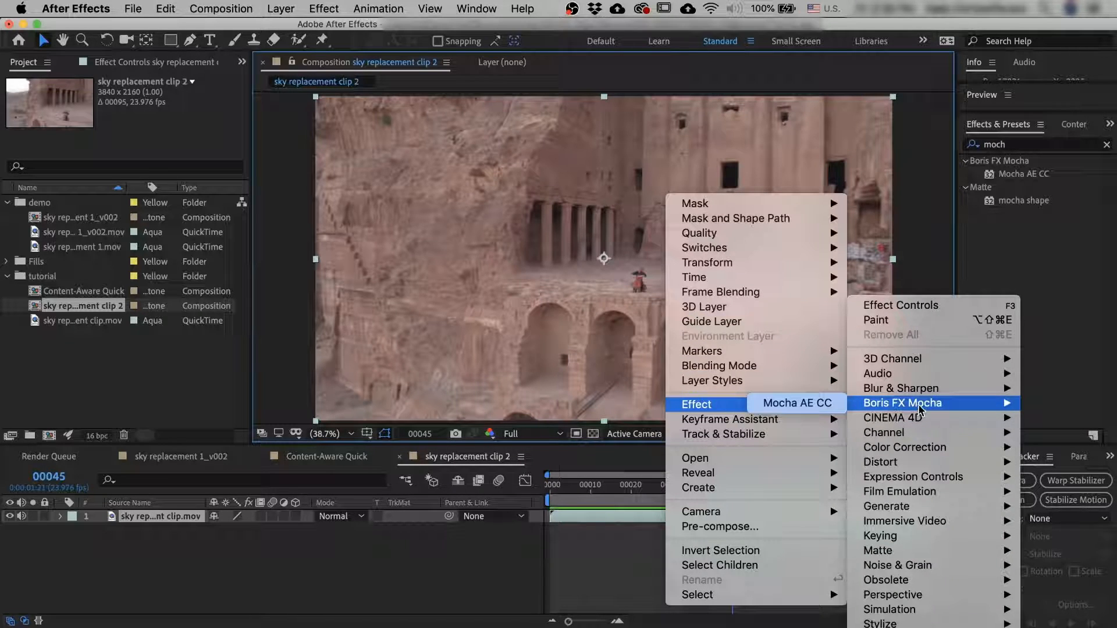
{"action": "left_click", "coordinate": [797, 403]}
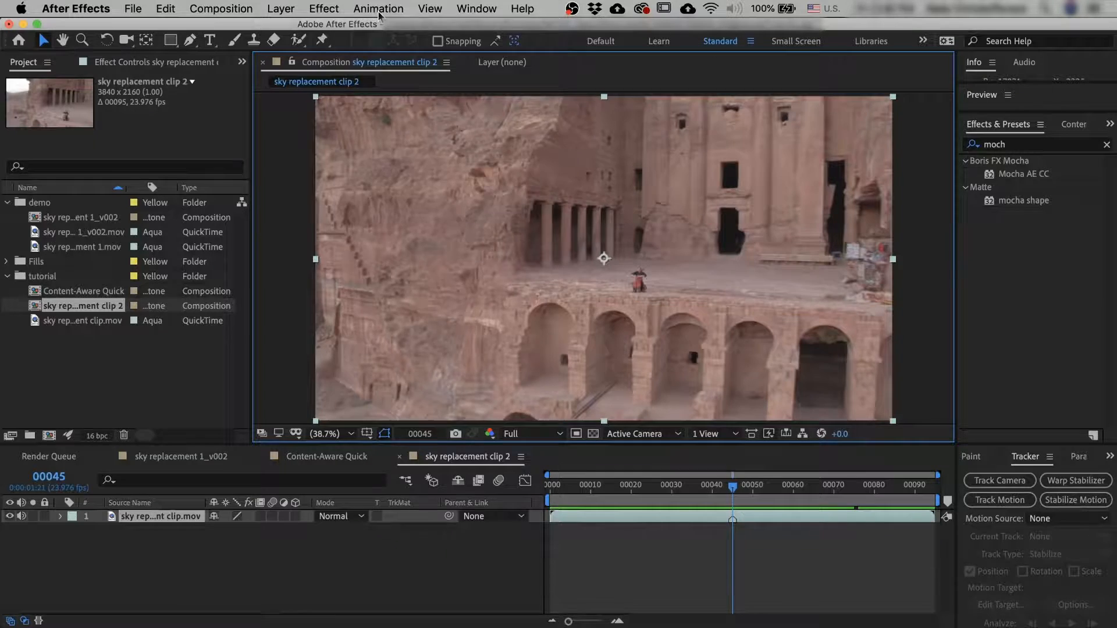
Apply Track in Boris FX Mocha to the clip layer and launch the Mocha AE plugin.
{"action": "left_click", "coordinate": [378, 9]}
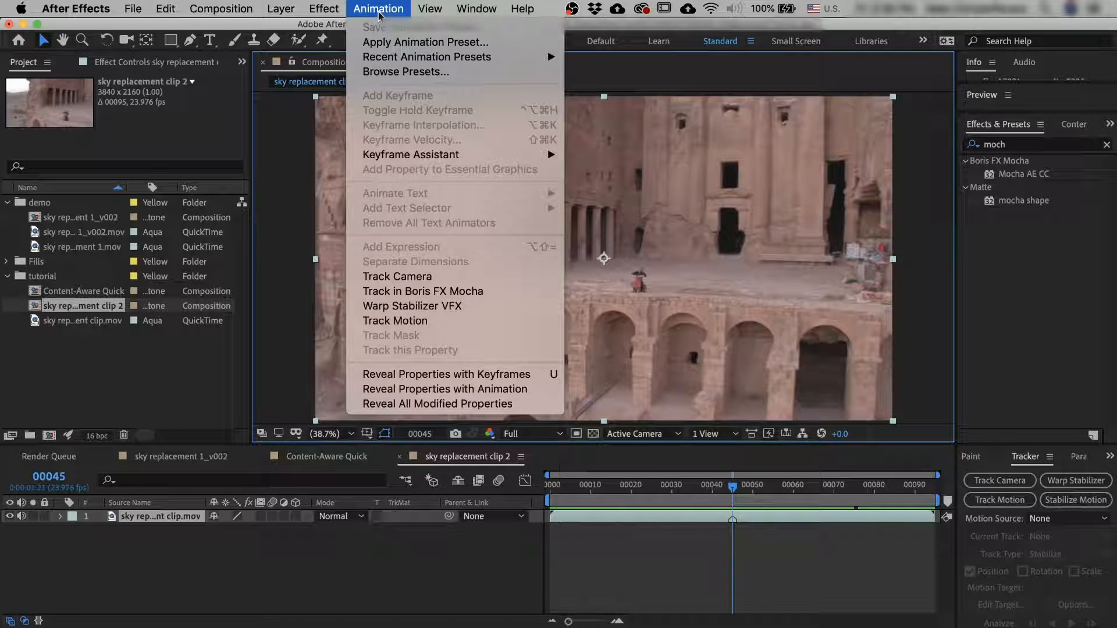
{"action": "left_click", "coordinate": [606, 519]}
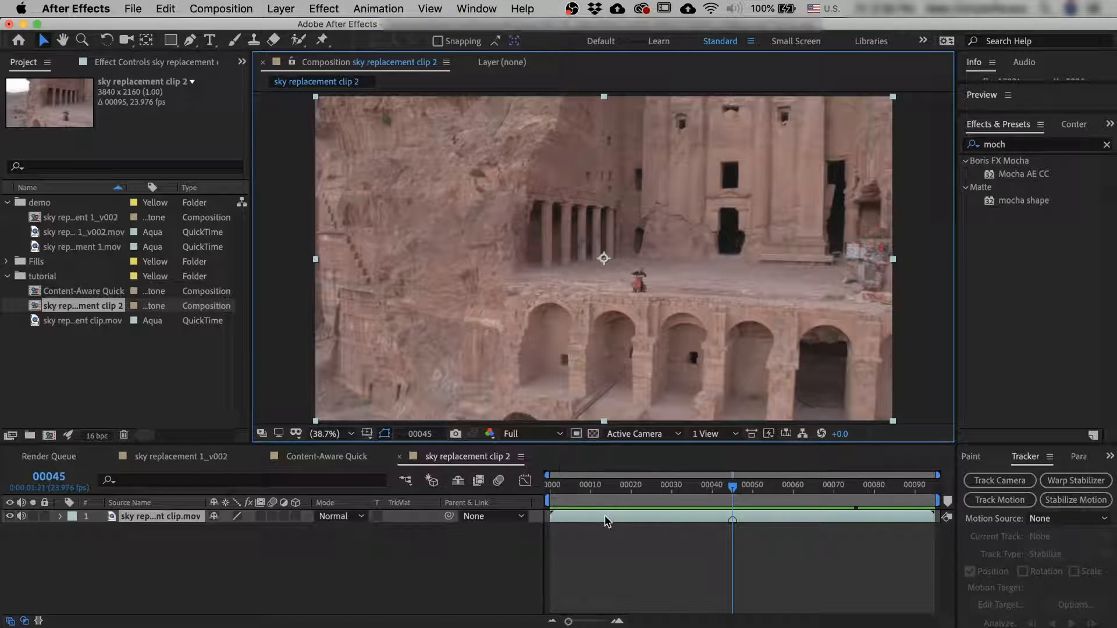
{"action": "left_click", "coordinate": [378, 9]}
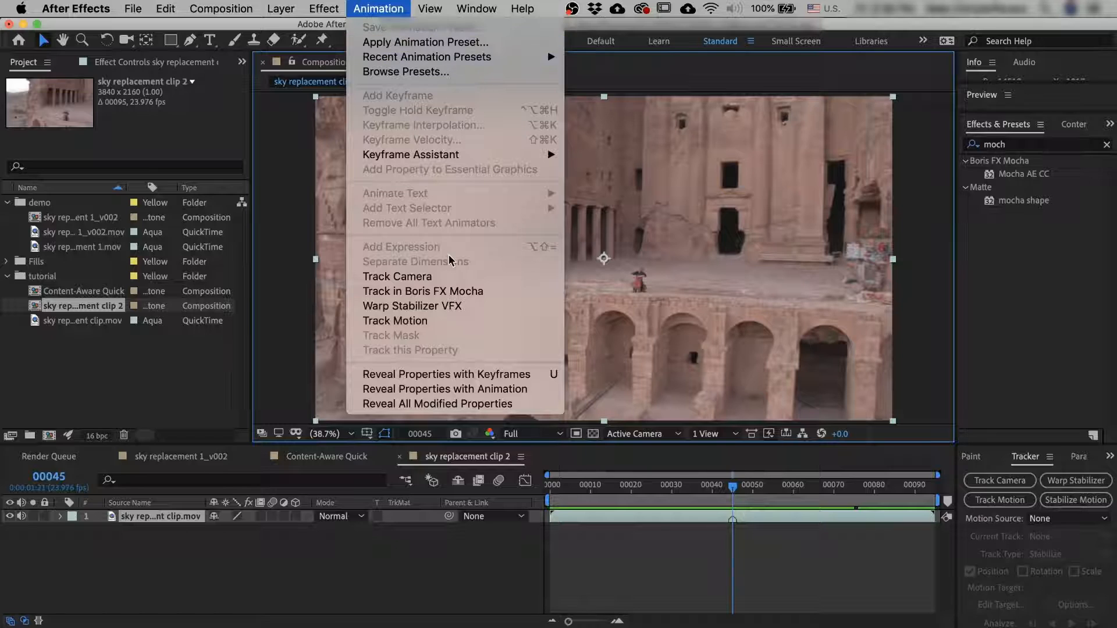
{"action": "left_click", "coordinate": [474, 291]}
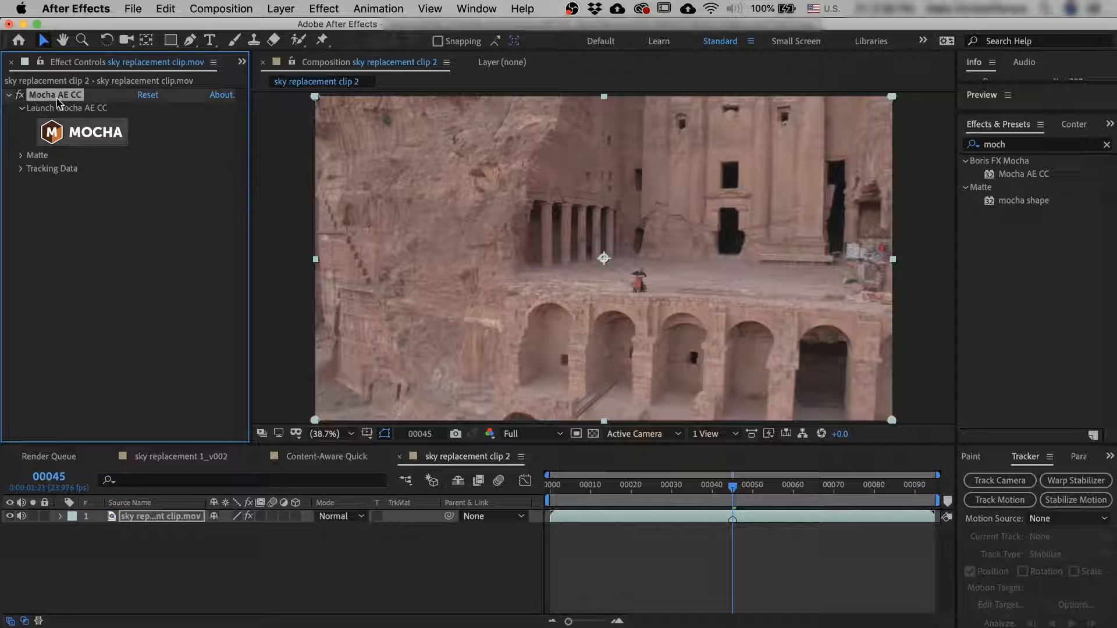
{"action": "left_click", "coordinate": [72, 136]}
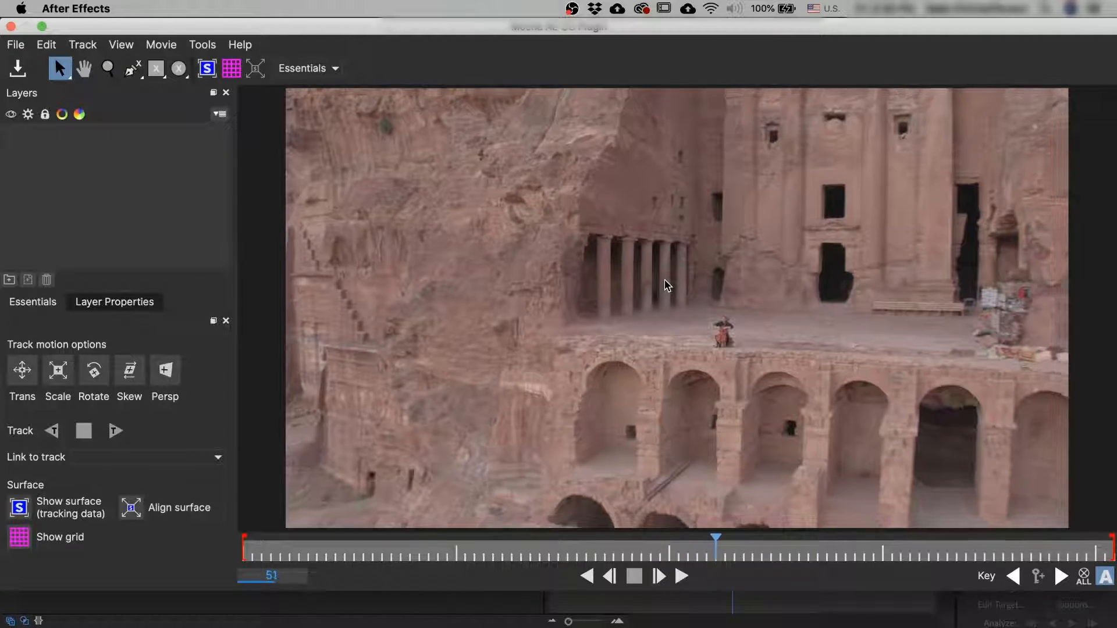
Scrub the clip to frame 60, try zooming and panning so the whole frame is in view, and return to frame 45.
{"action": "mouse_move", "coordinate": [795, 544]}
{"action": "left_mouse_down"}
{"action": "mouse_move", "coordinate": [650, 543]}
{"action": "mouse_move", "coordinate": [798, 543]}
{"action": "left_mouse_up"}
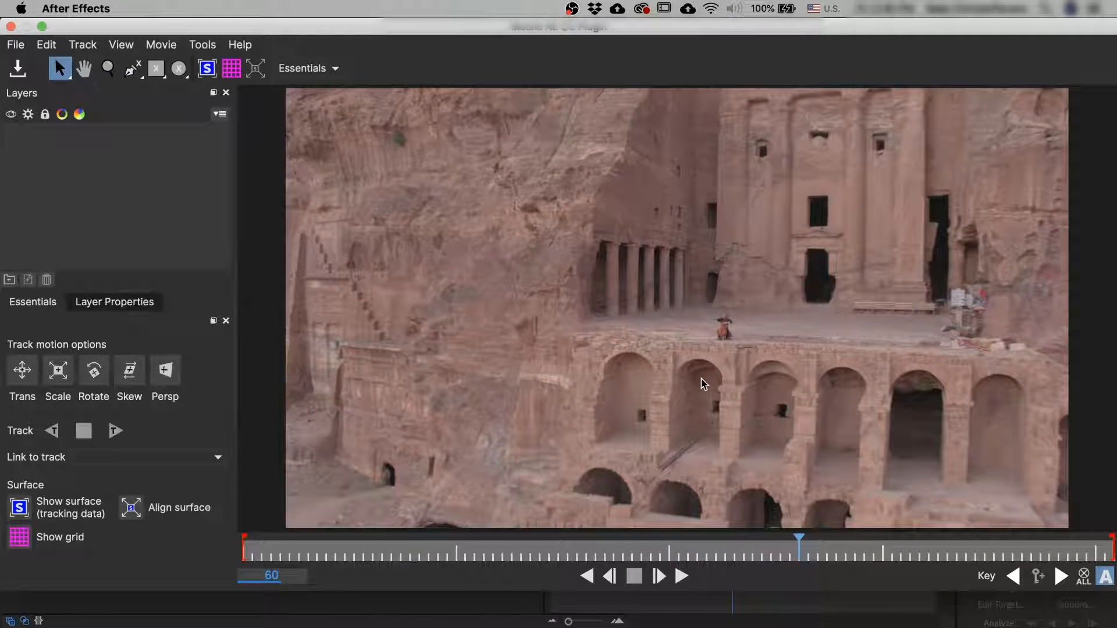
{"action": "key", "text": "z"}
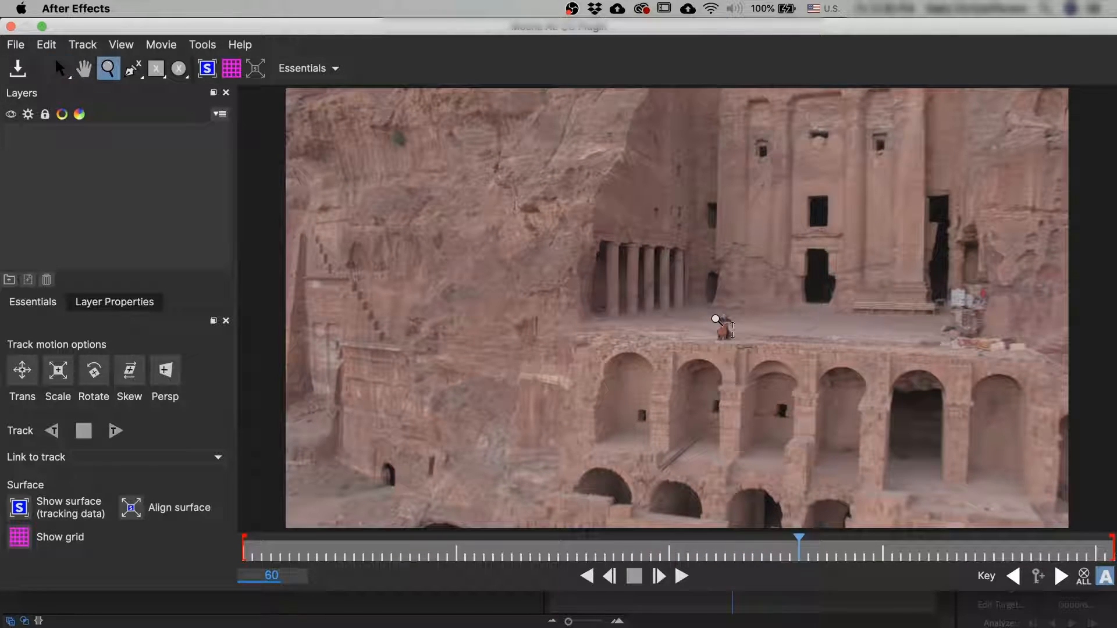
{"action": "left_click", "coordinate": [698, 299]}
{"action": "left_click_drag", "start_coordinate": [696, 298], "coordinate": [706, 364]}
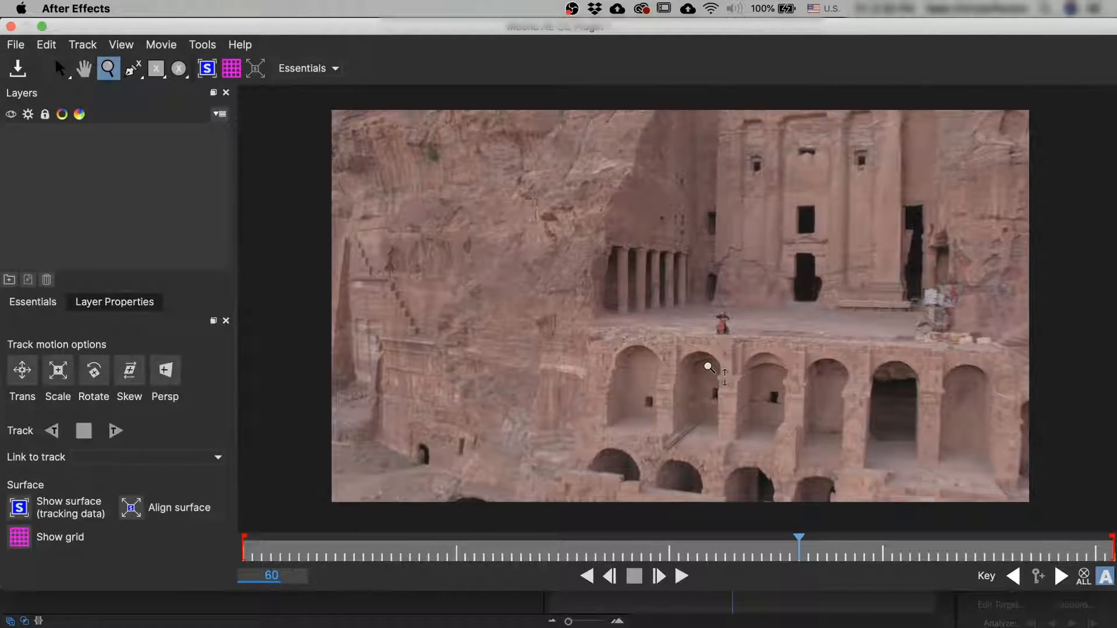
{"action": "key", "text": "s"}
{"action": "key", "text": "h"}
{"action": "left_click_drag", "start_coordinate": [711, 284], "coordinate": [686, 287]}
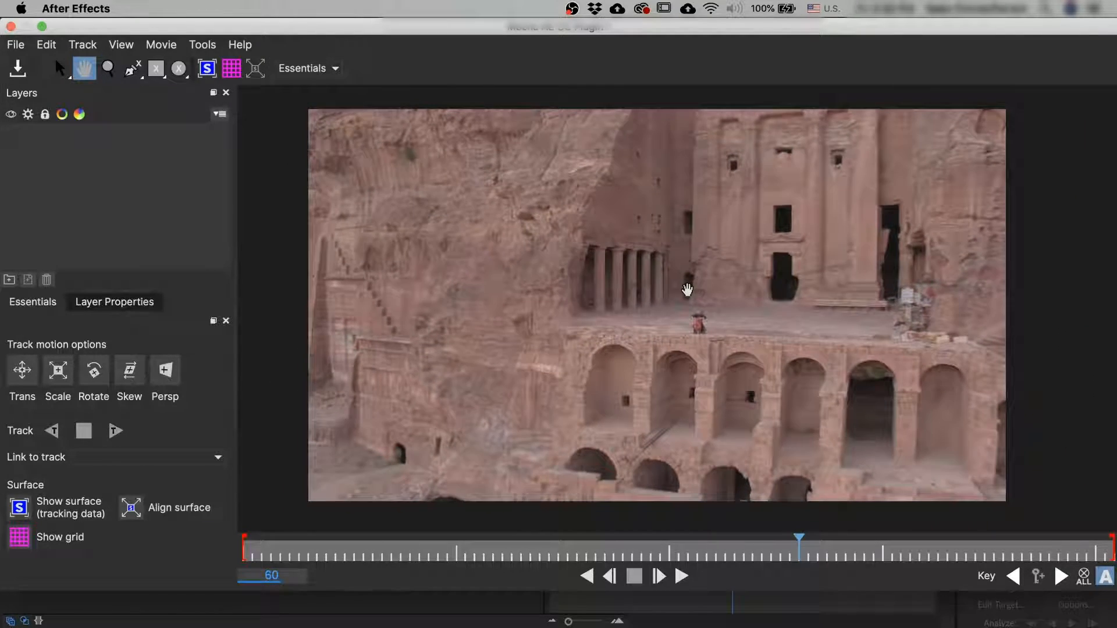
{"action": "key", "text": "s"}
{"action": "key", "text": "shift+Left"}
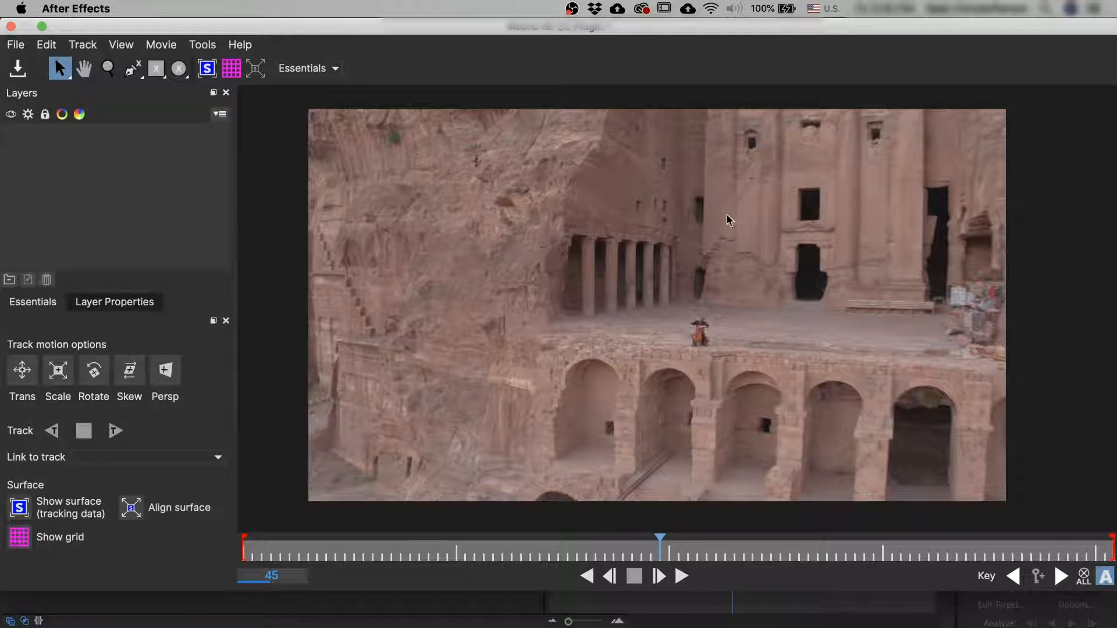
Draw a closed four-point X-Spline around the carved facade behind the bench at frame 45.
{"action": "left_click", "coordinate": [133, 70]}
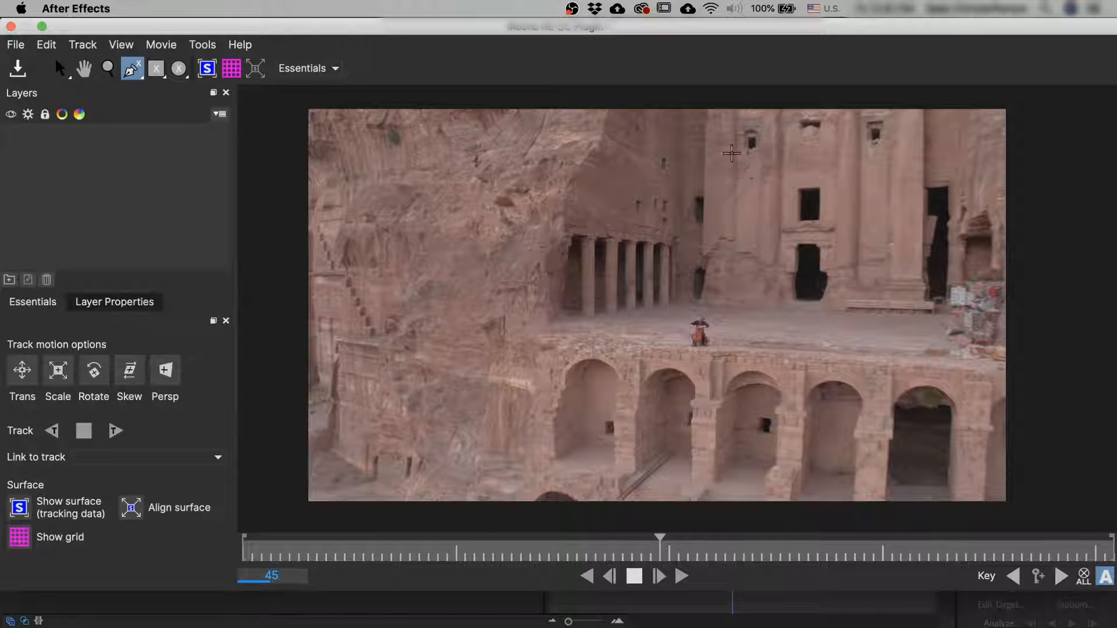
{"action": "left_click", "coordinate": [705, 118]}
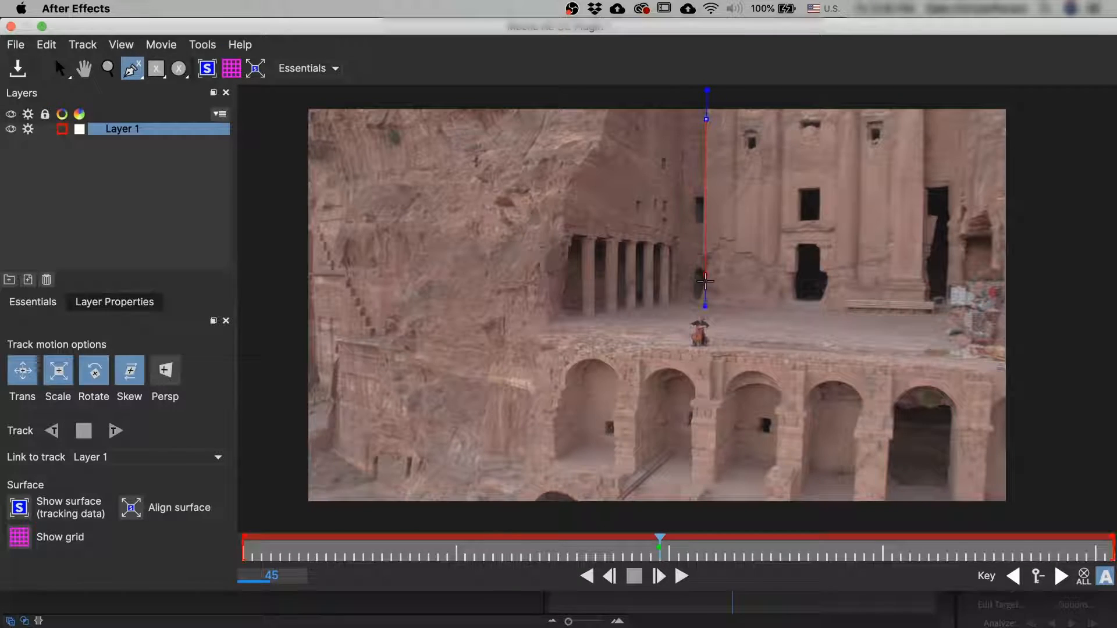
{"action": "left_click", "coordinate": [707, 295]}
{"action": "left_click", "coordinate": [919, 299]}
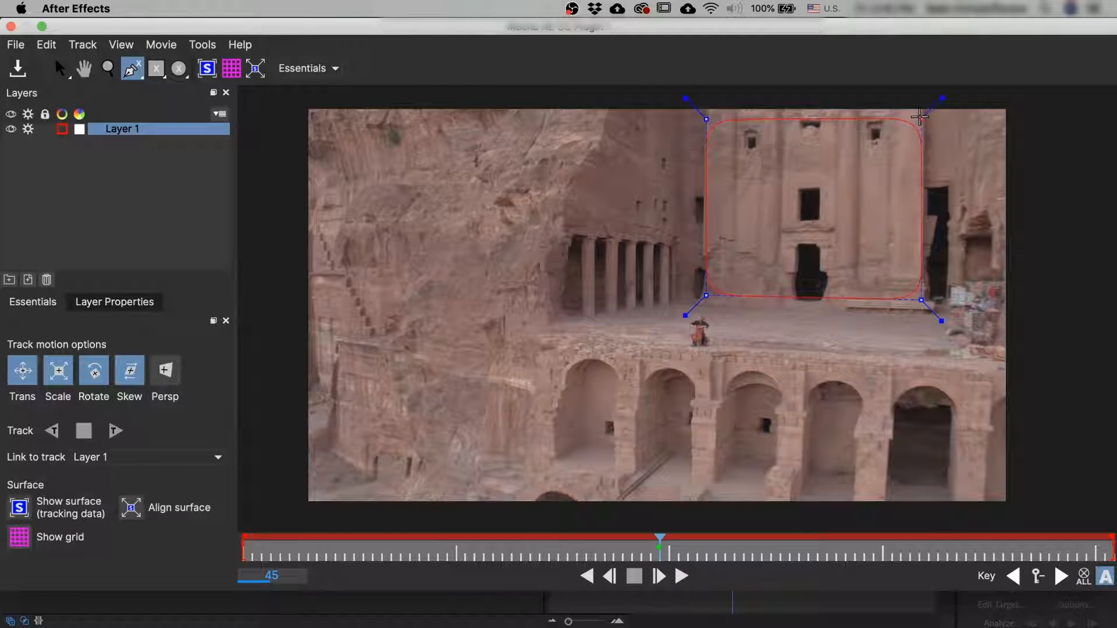
{"action": "left_click", "coordinate": [920, 117]}
{"action": "right_click", "coordinate": [805, 185]}
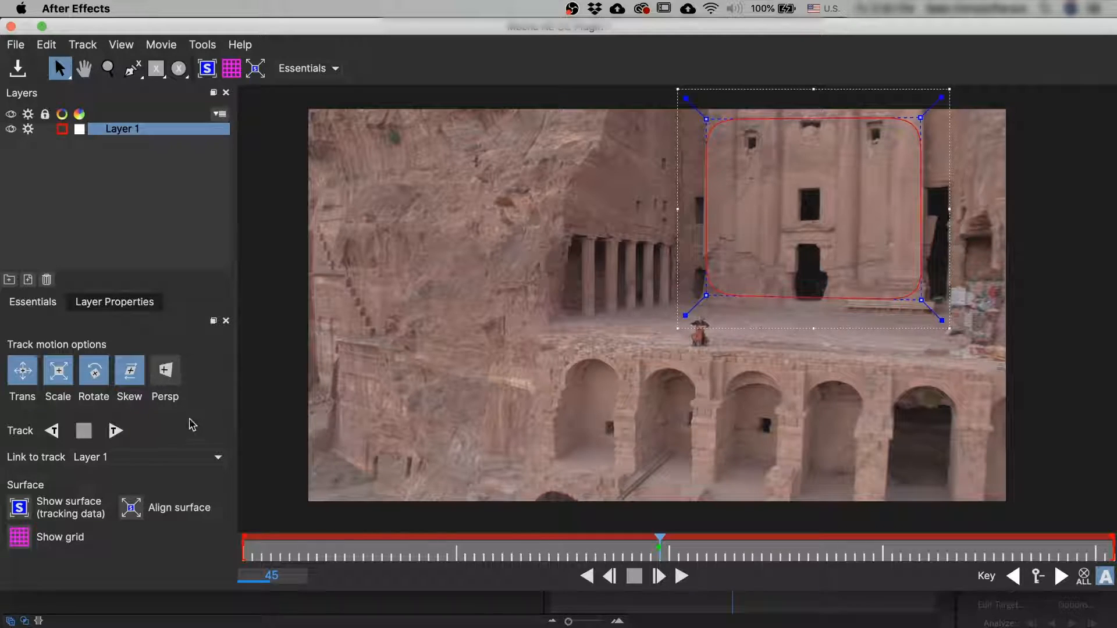
Add perspective to the tracked motion, track the facade shape forward to the clip's end, and scrub back to frame 53.
{"action": "left_click", "coordinate": [158, 375]}
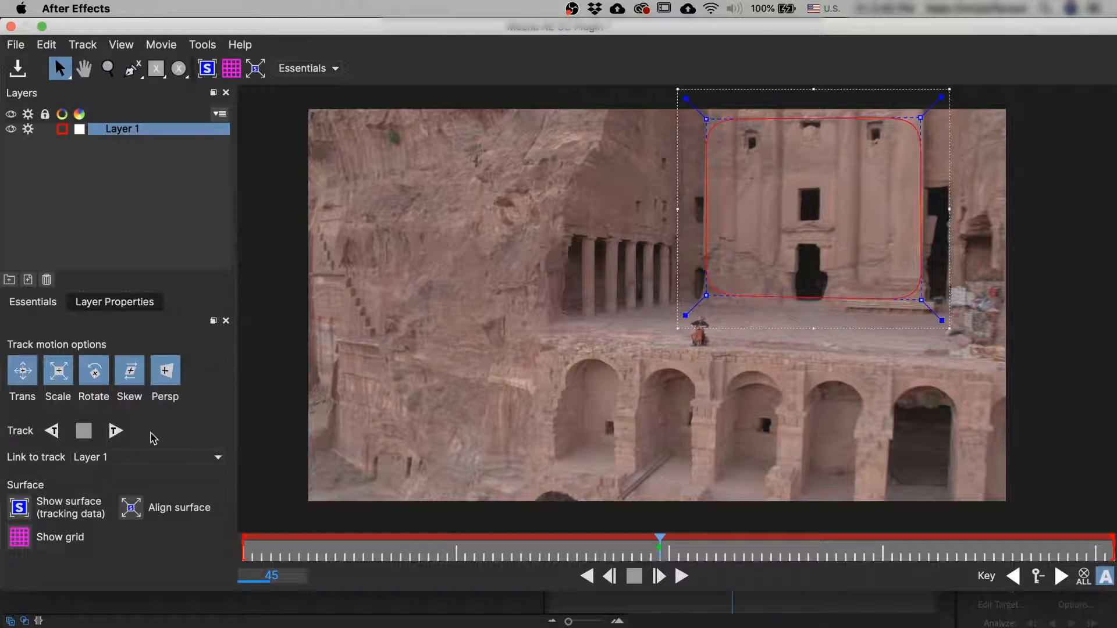
{"action": "left_click", "coordinate": [115, 432]}
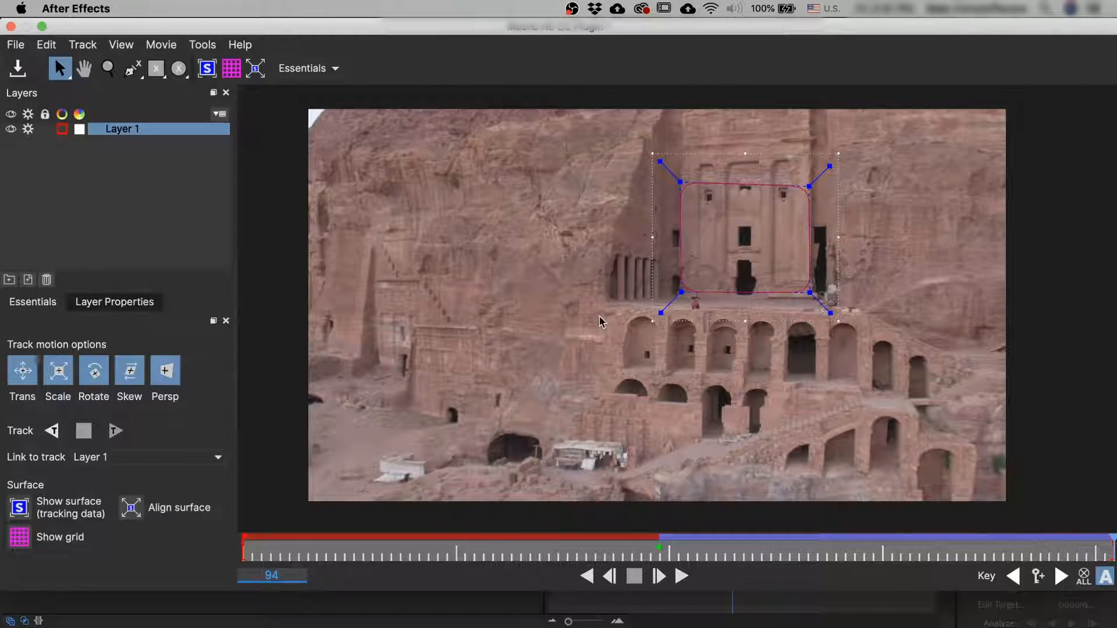
{"action": "left_click_drag", "start_coordinate": [1113, 549], "coordinate": [729, 550]}
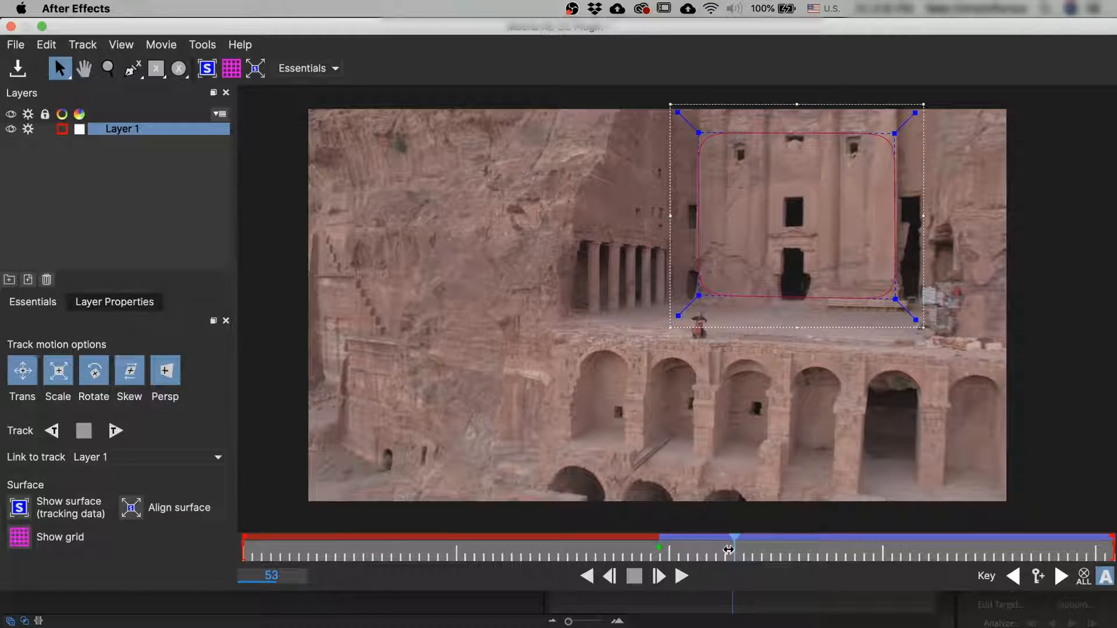
Check the forward track by overlaying the surface and grid on the facade while scrubbing to frame 49, and hide both overlays.
{"action": "left_click", "coordinate": [213, 70]}
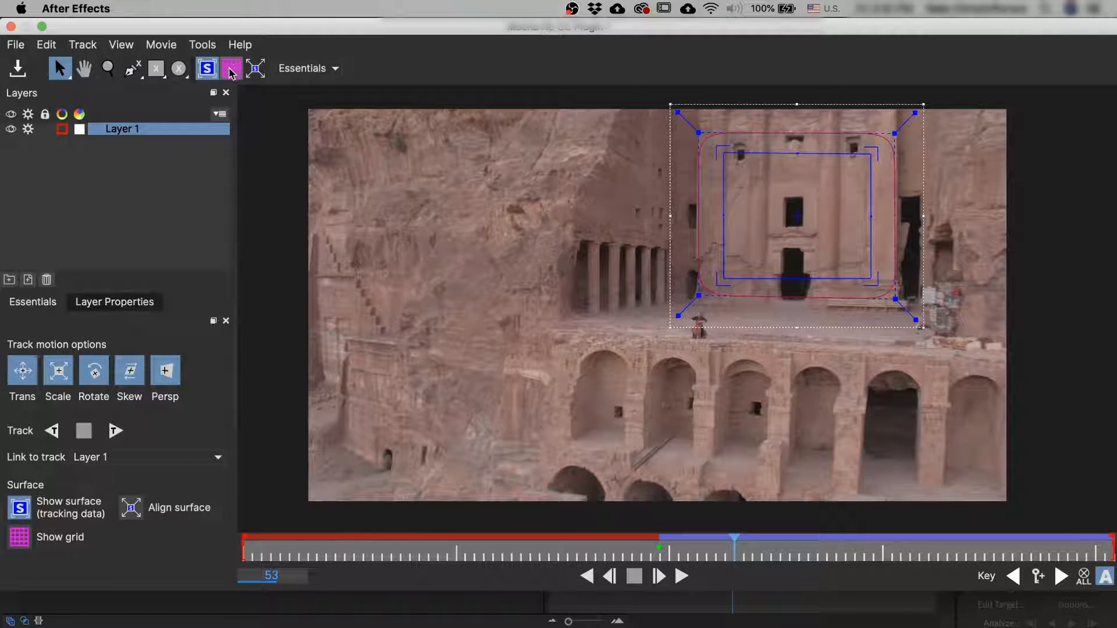
{"action": "left_click", "coordinate": [231, 70]}
{"action": "left_click_drag", "start_coordinate": [734, 553], "coordinate": [694, 565]}
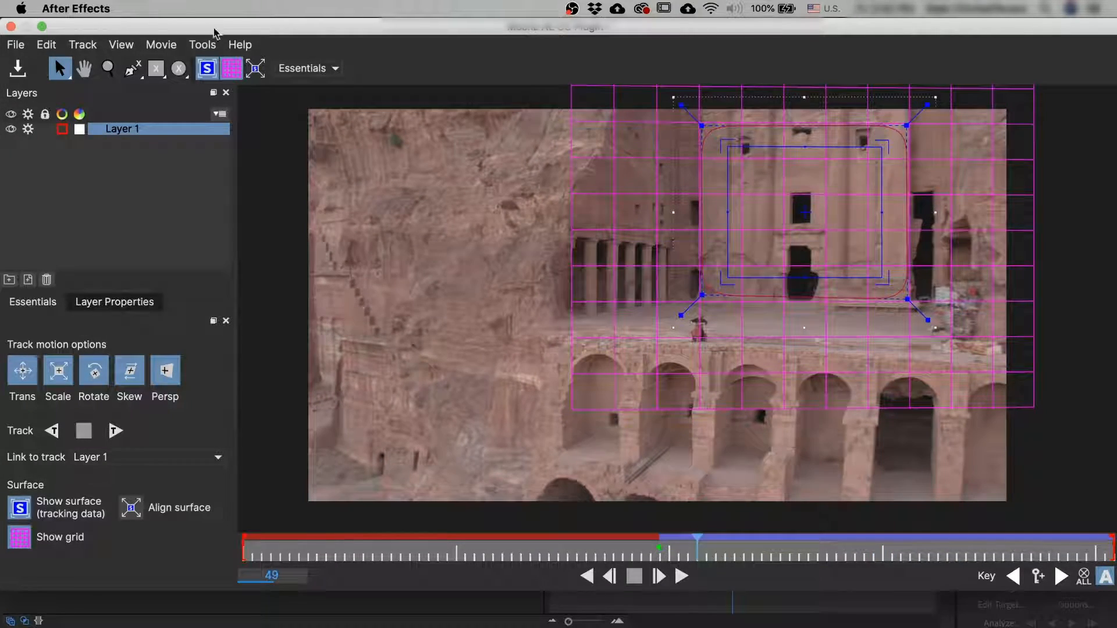
{"action": "left_click", "coordinate": [221, 76]}
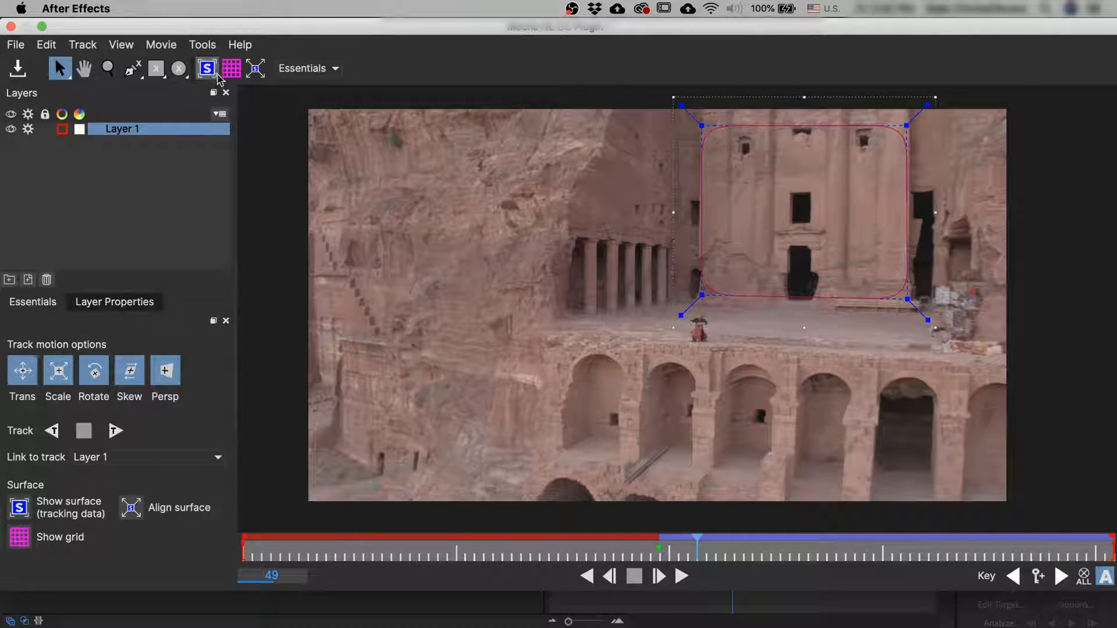
Track the facade shape backward from the keyframe at frame 45 to the clip's start, and return to frame 45.
{"action": "left_click", "coordinate": [1015, 577]}
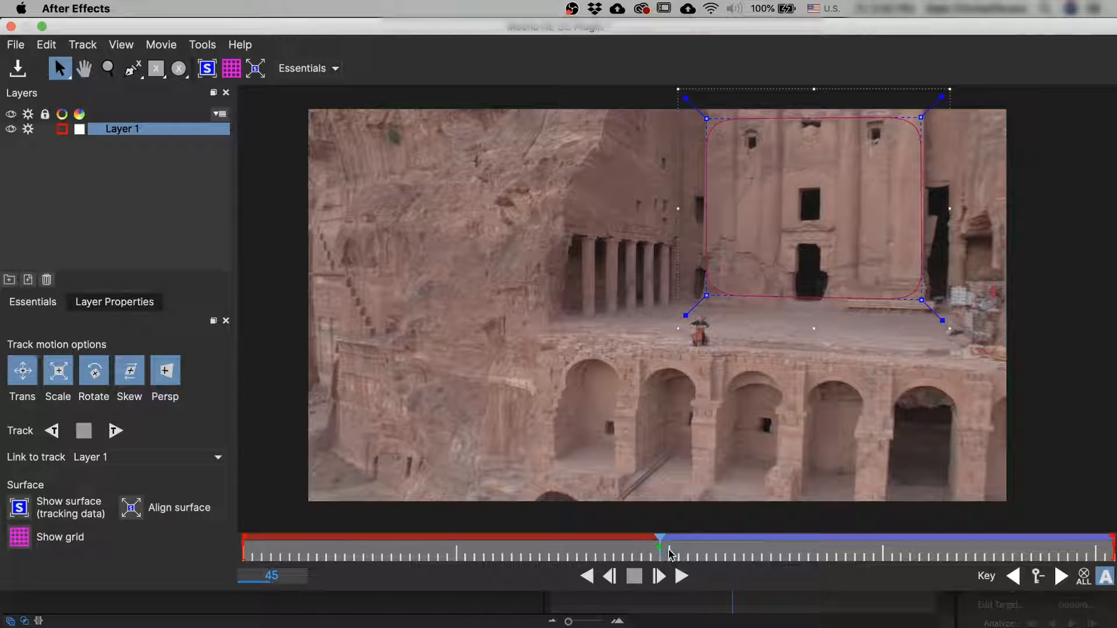
{"action": "left_click", "coordinate": [52, 431]}
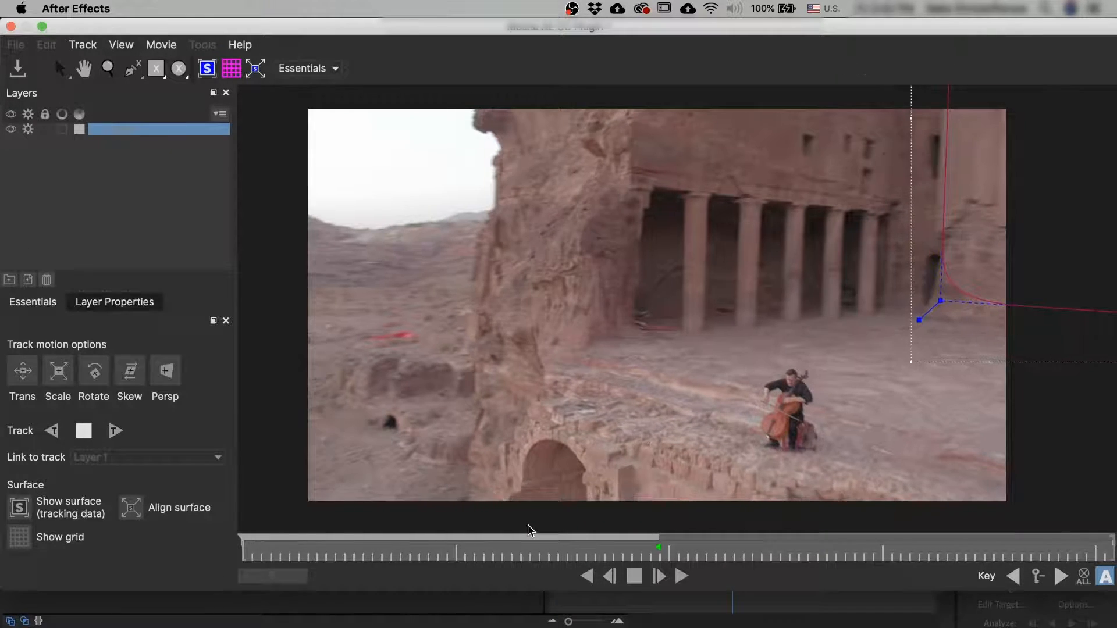
{"action": "left_click_drag", "start_coordinate": [254, 550], "coordinate": [659, 575]}
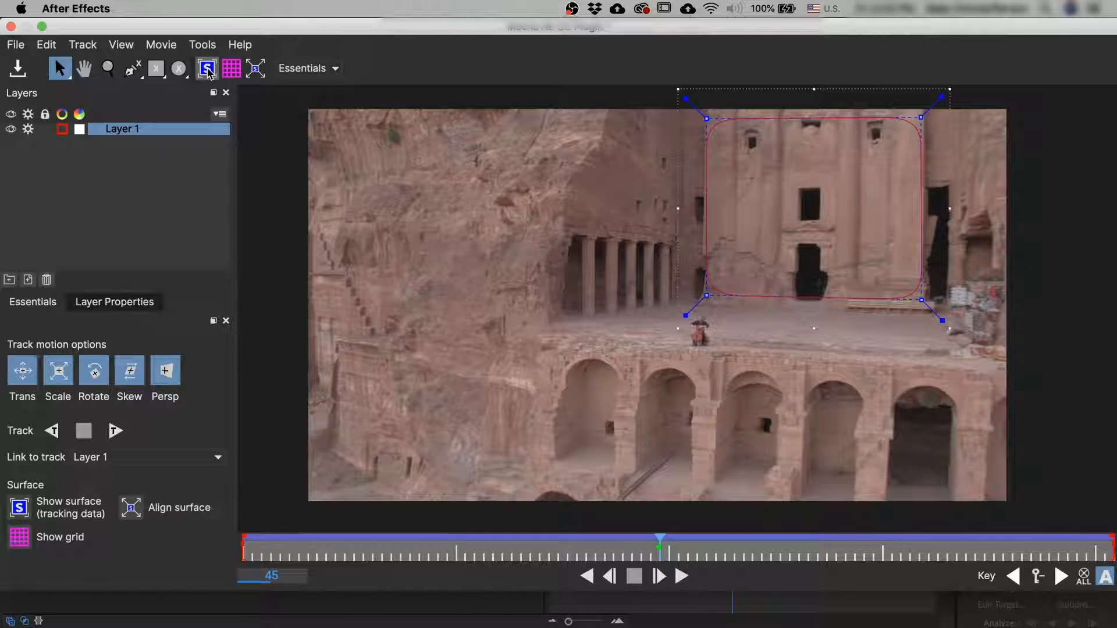
Show the tracking surface, try spreading its corners over the terrace, and align it to the full image at frame 45.
{"action": "left_click", "coordinate": [209, 71]}
{"action": "left_click_drag", "start_coordinate": [977, 143], "coordinate": [971, 383]}
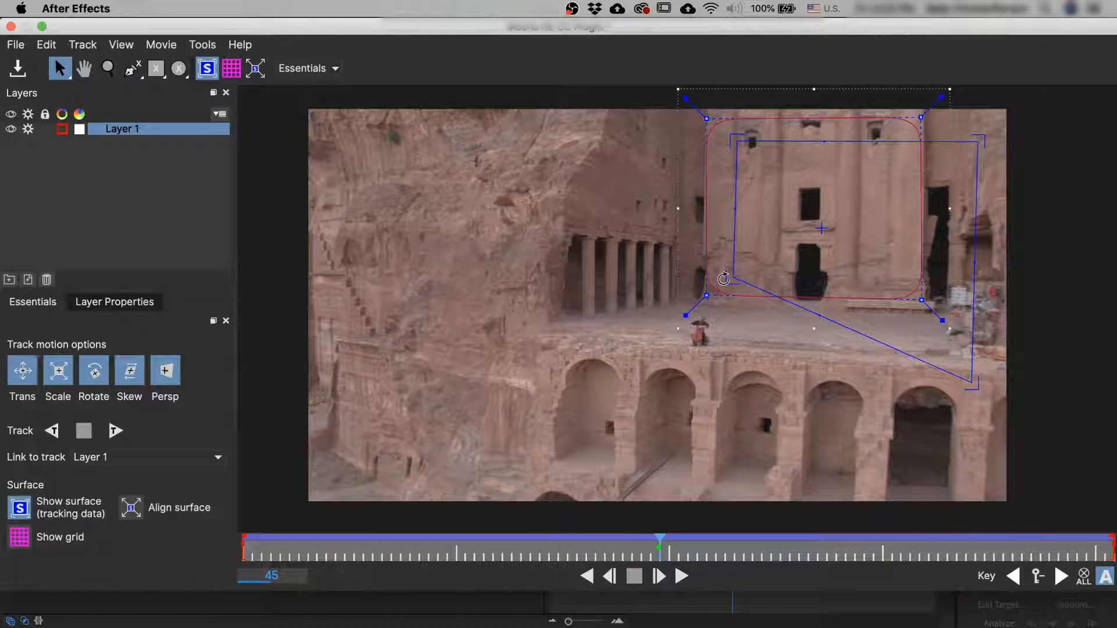
{"action": "left_click_drag", "start_coordinate": [734, 278], "coordinate": [504, 341]}
{"action": "left_click_drag", "start_coordinate": [737, 141], "coordinate": [571, 144]}
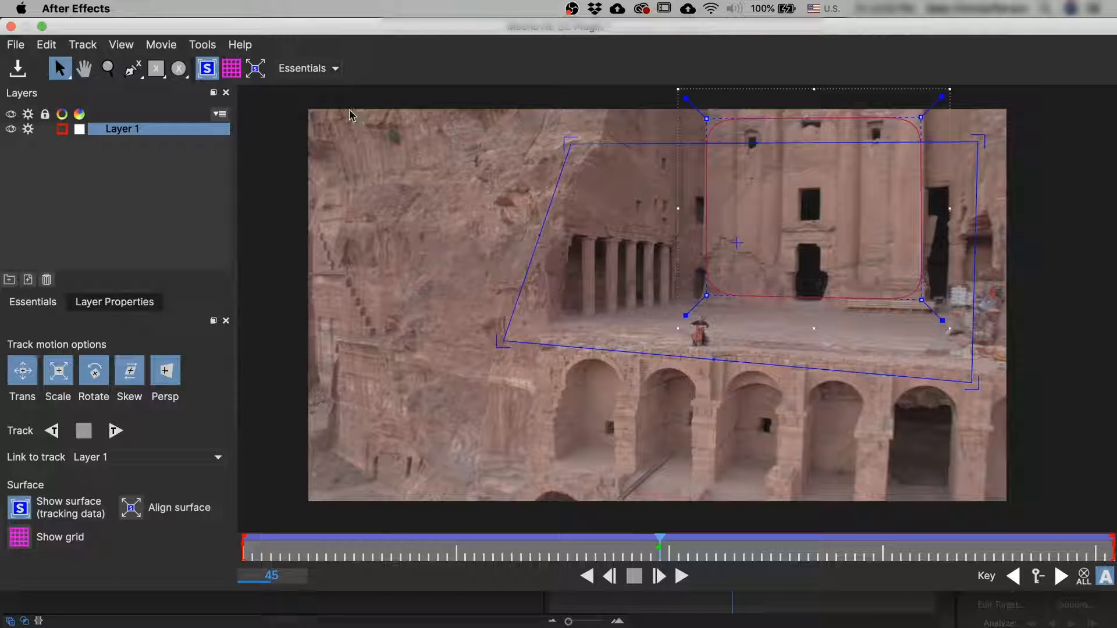
{"action": "left_click", "coordinate": [255, 68]}
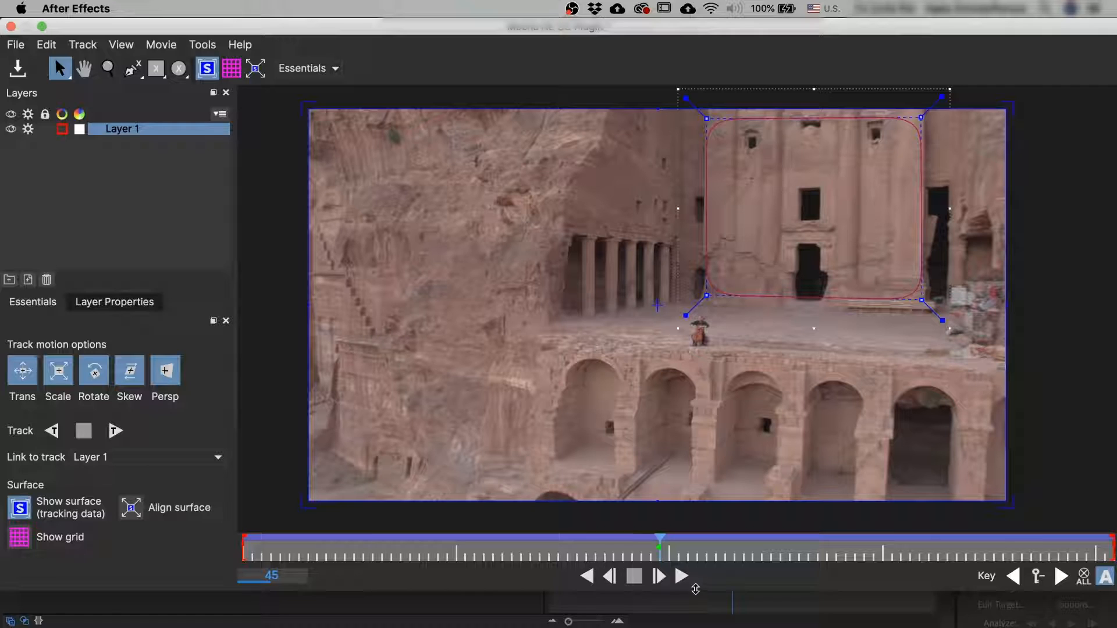
{"action": "mouse_move", "coordinate": [662, 552]}
{"action": "left_mouse_down"}
{"action": "mouse_move", "coordinate": [1074, 563]}
{"action": "mouse_move", "coordinate": [397, 542]}
{"action": "mouse_move", "coordinate": [659, 563]}
{"action": "left_mouse_up"}
{"action": "mouse_move", "coordinate": [668, 558]}
{"action": "left_mouse_down"}
{"action": "mouse_move", "coordinate": [861, 560]}
{"action": "mouse_move", "coordinate": [460, 566]}
{"action": "mouse_move", "coordinate": [727, 562]}
{"action": "mouse_move", "coordinate": [659, 561]}
{"action": "left_mouse_up"}
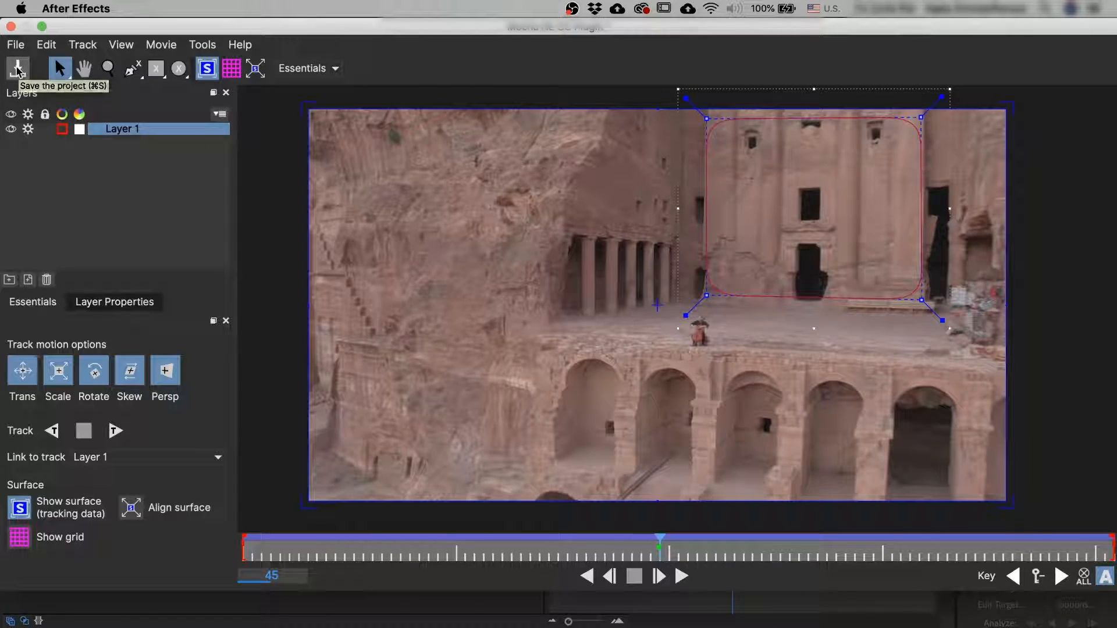
Rename the facade tracking layer as Bench Track.
{"action": "double_click", "coordinate": [134, 130]}
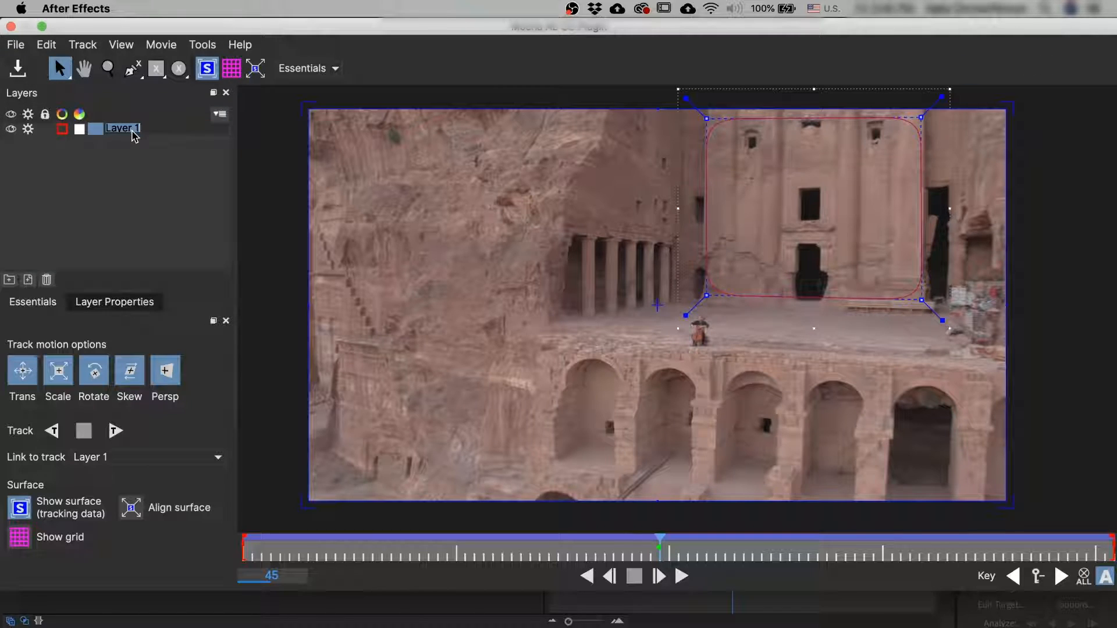
{"action": "type", "text": "Bench Track"}
{"action": "key", "text": "Return"}
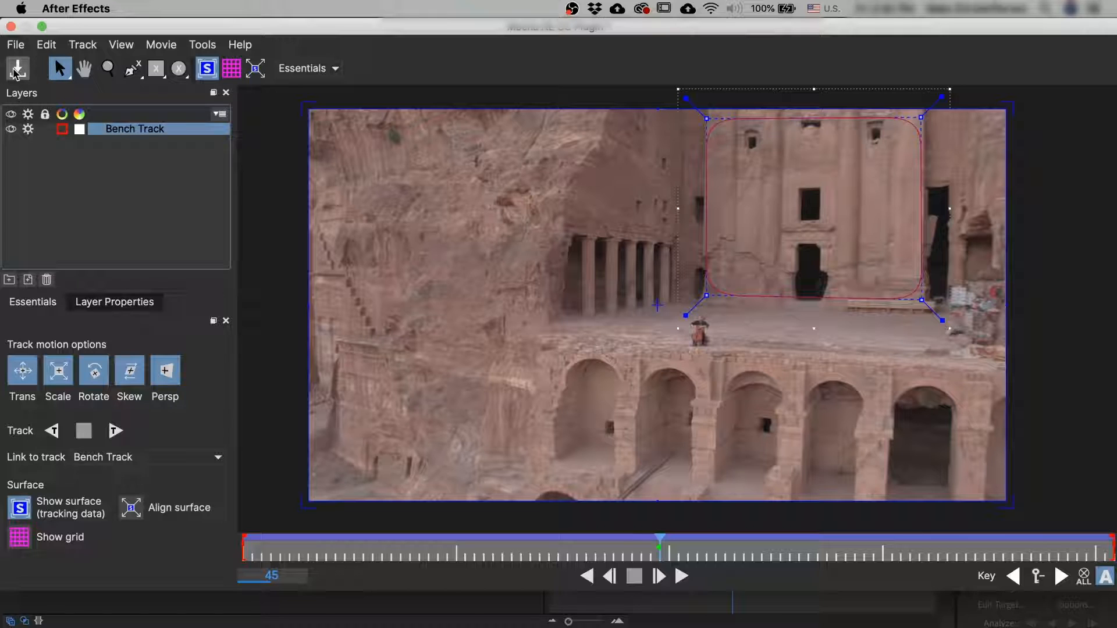
Back at frame 0 in After Effects, create track data from the Bench Track layer and set the export option to Corner Pin (Support Motion Blur).
{"action": "left_click", "coordinate": [12, 28]}
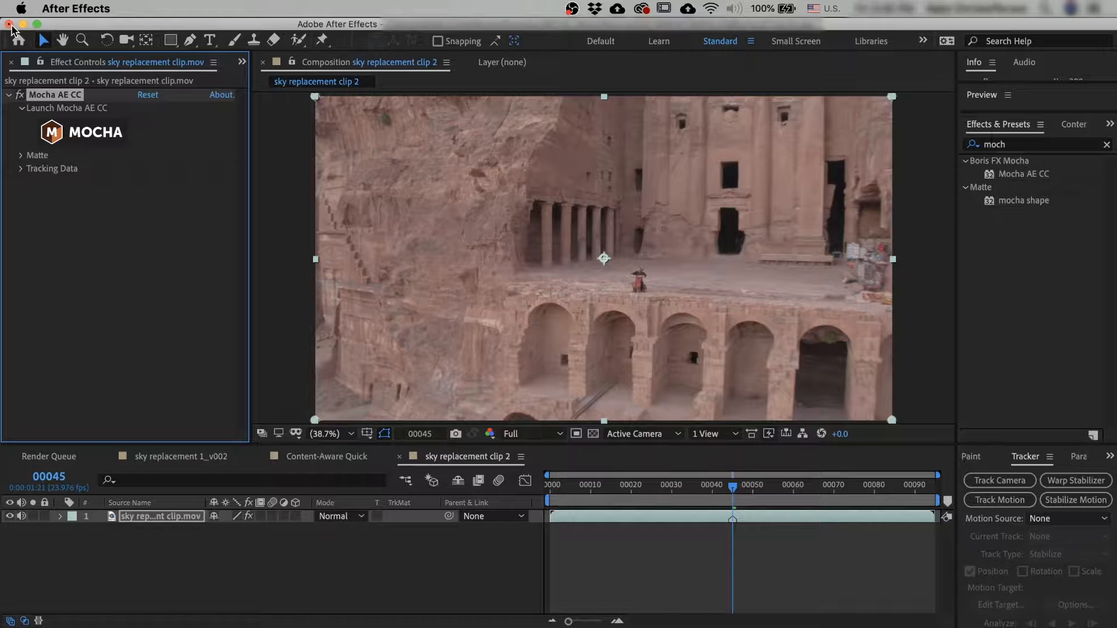
{"action": "left_click_drag", "start_coordinate": [732, 485], "coordinate": [546, 494]}
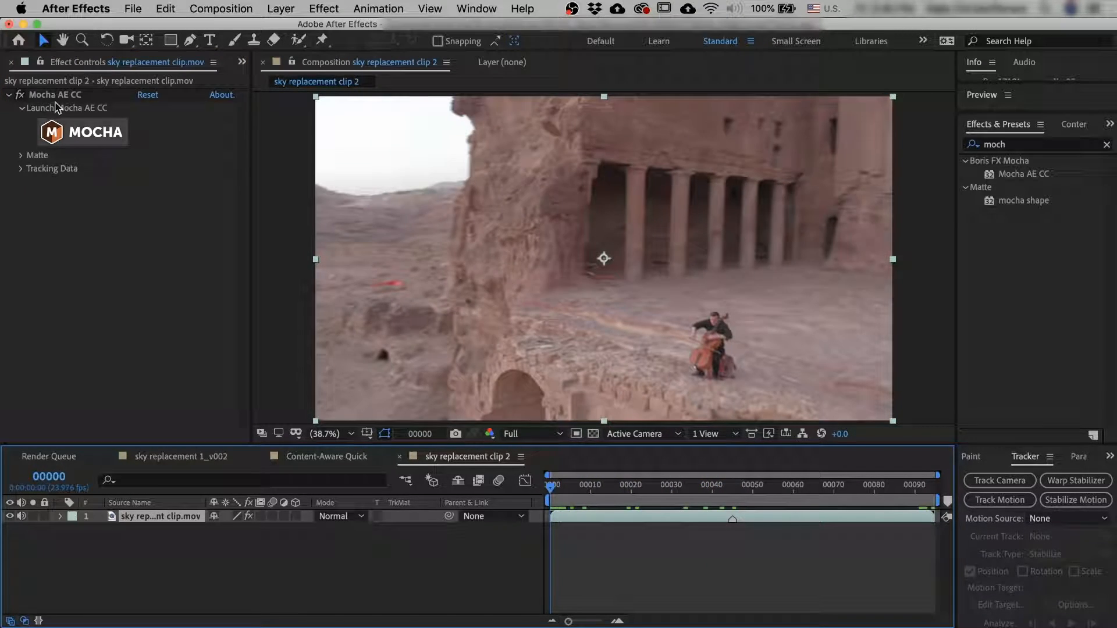
{"action": "left_click", "coordinate": [56, 94]}
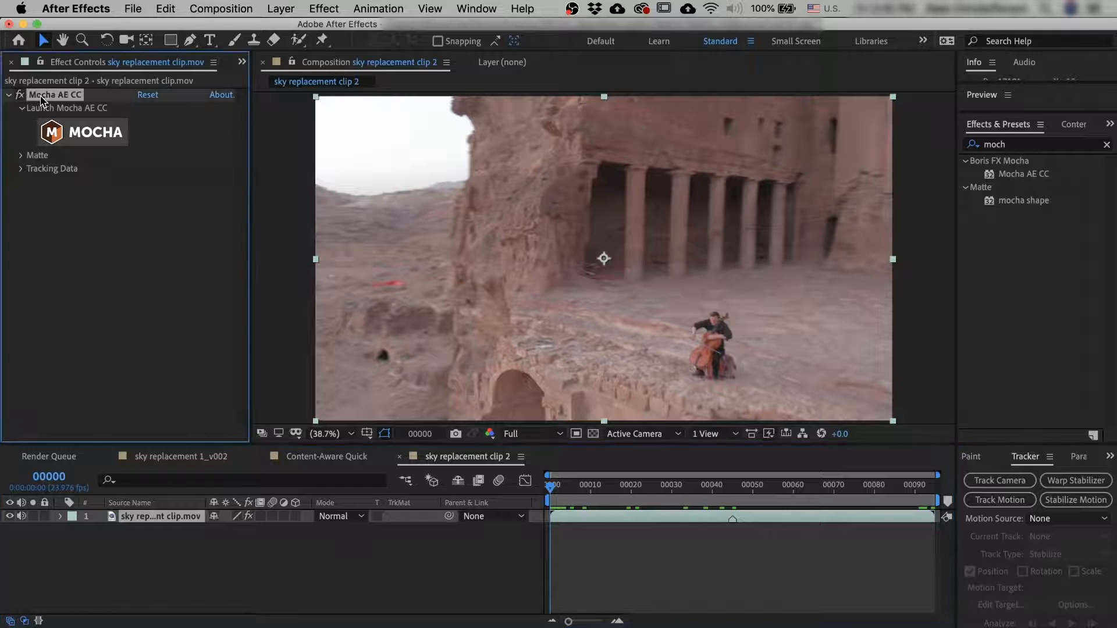
{"action": "left_click", "coordinate": [21, 168]}
{"action": "left_click", "coordinate": [187, 182]}
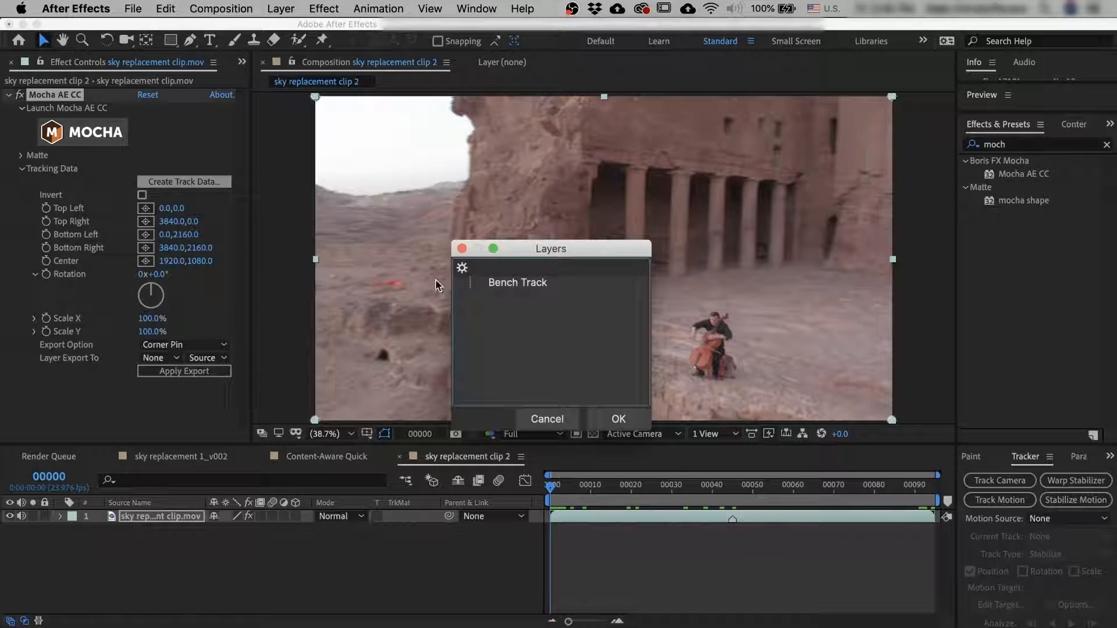
{"action": "left_click", "coordinate": [461, 283]}
{"action": "left_click", "coordinate": [526, 288]}
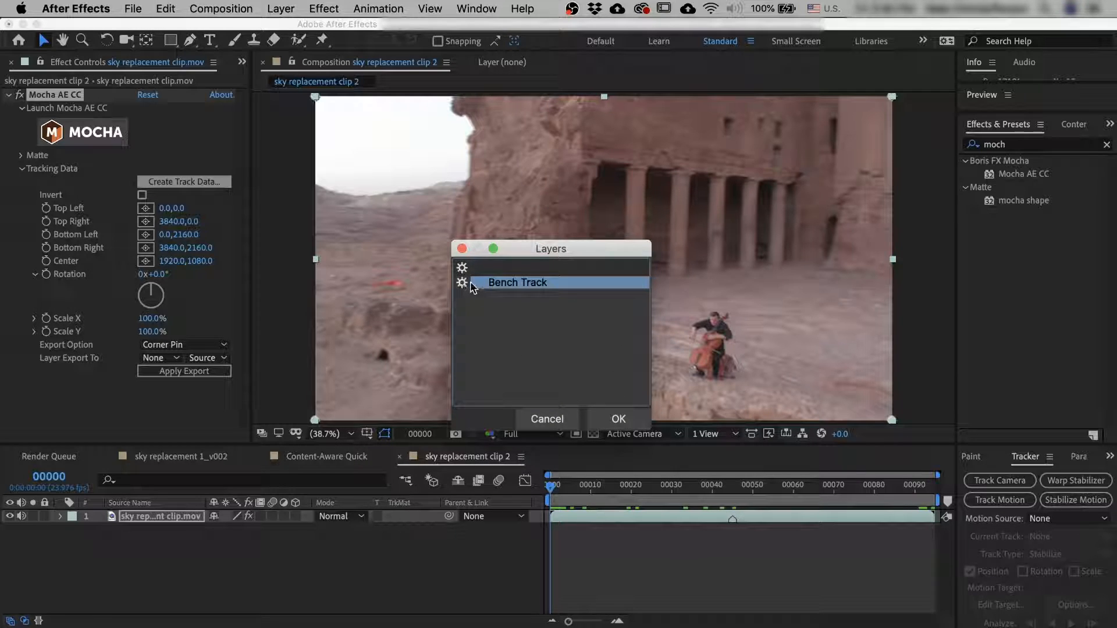
{"action": "left_click", "coordinate": [617, 419]}
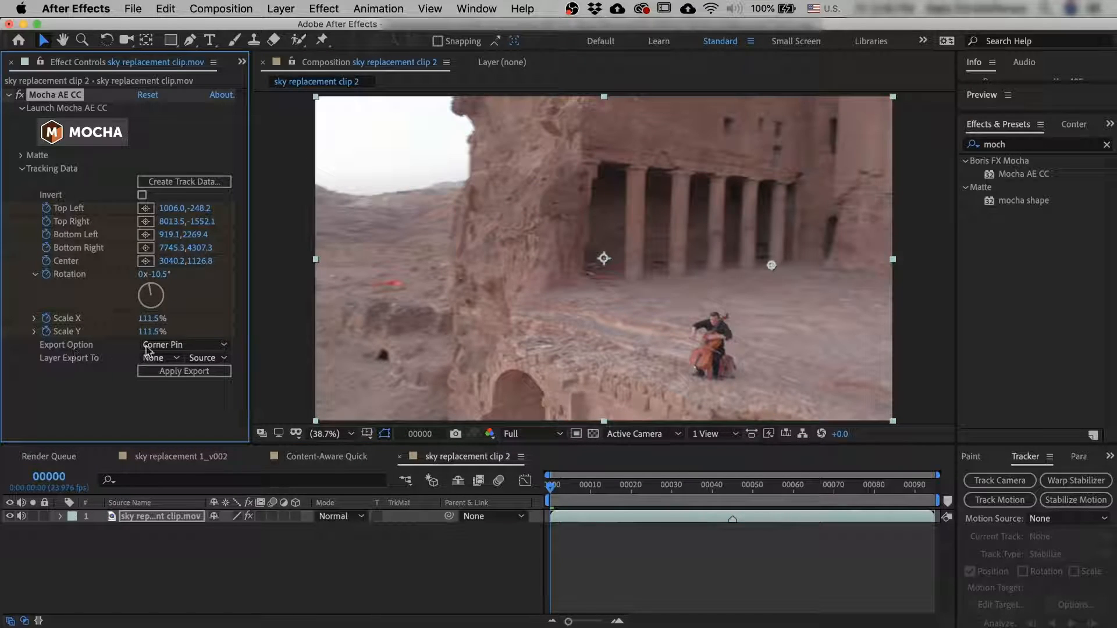
{"action": "left_click", "coordinate": [182, 347]}
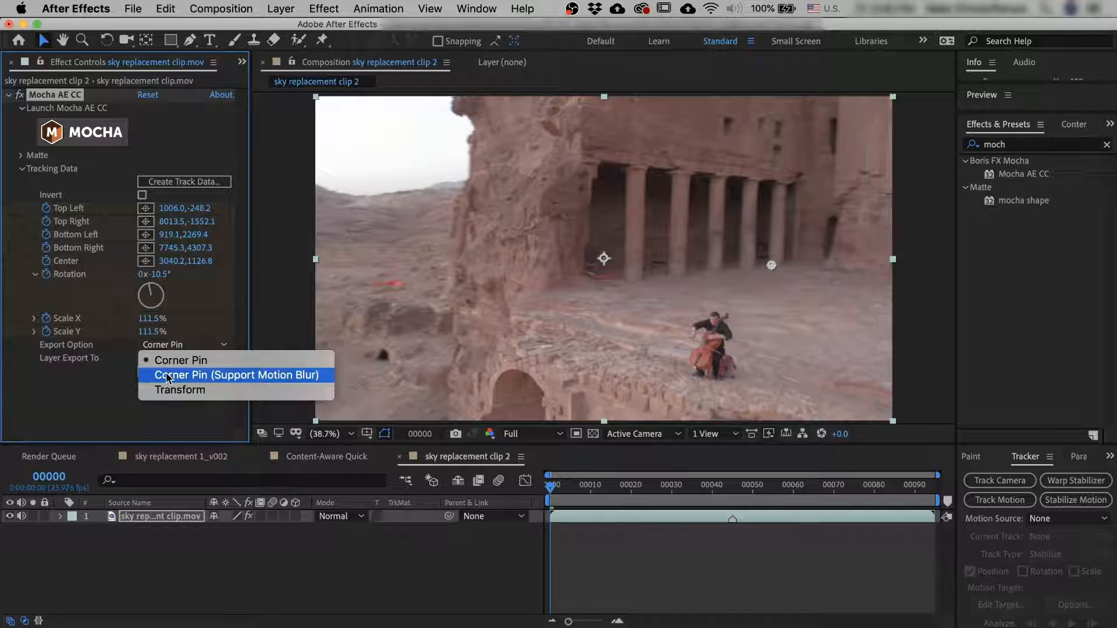
{"action": "left_click", "coordinate": [294, 378]}
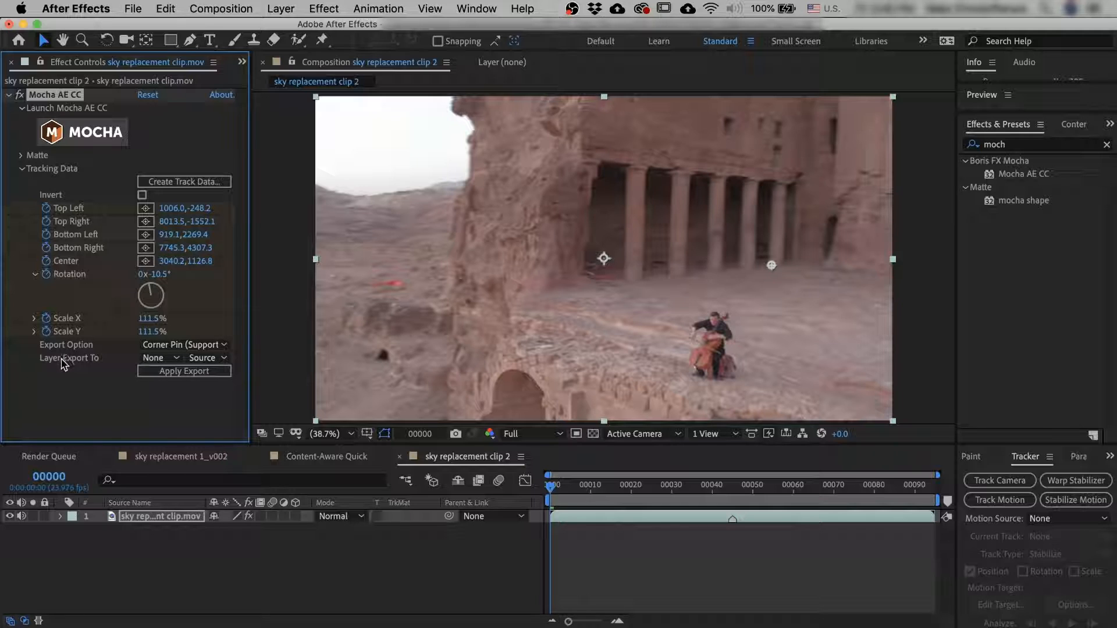
Try applying the corner pin export to sky replacement clip.mov itself, undo it, and reset the export target to None.
{"action": "left_click", "coordinate": [159, 359]}
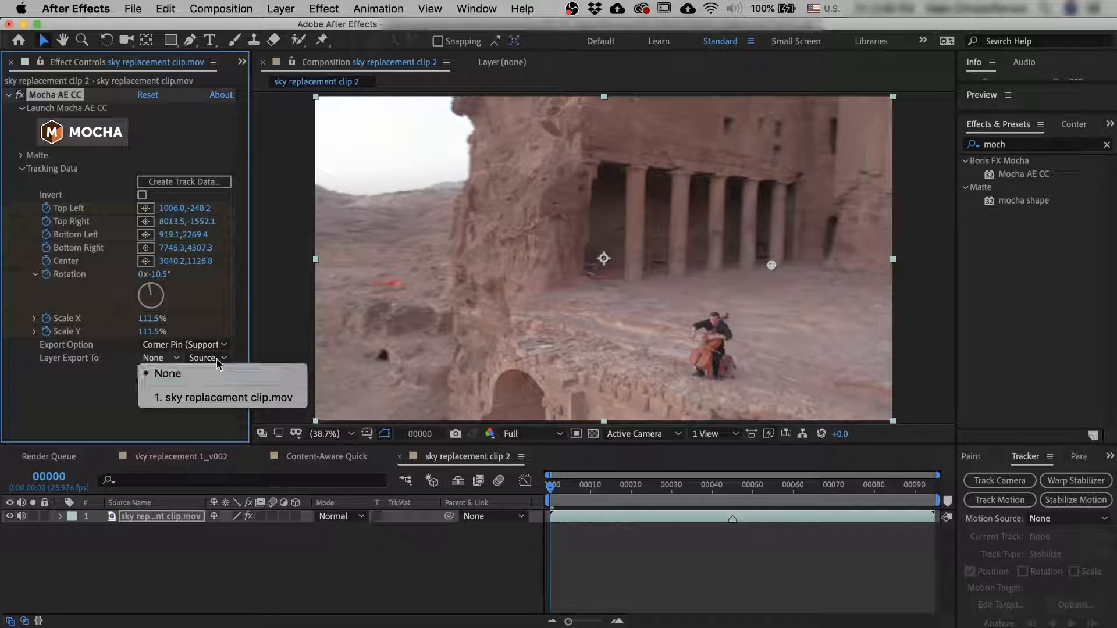
{"action": "left_click", "coordinate": [174, 398]}
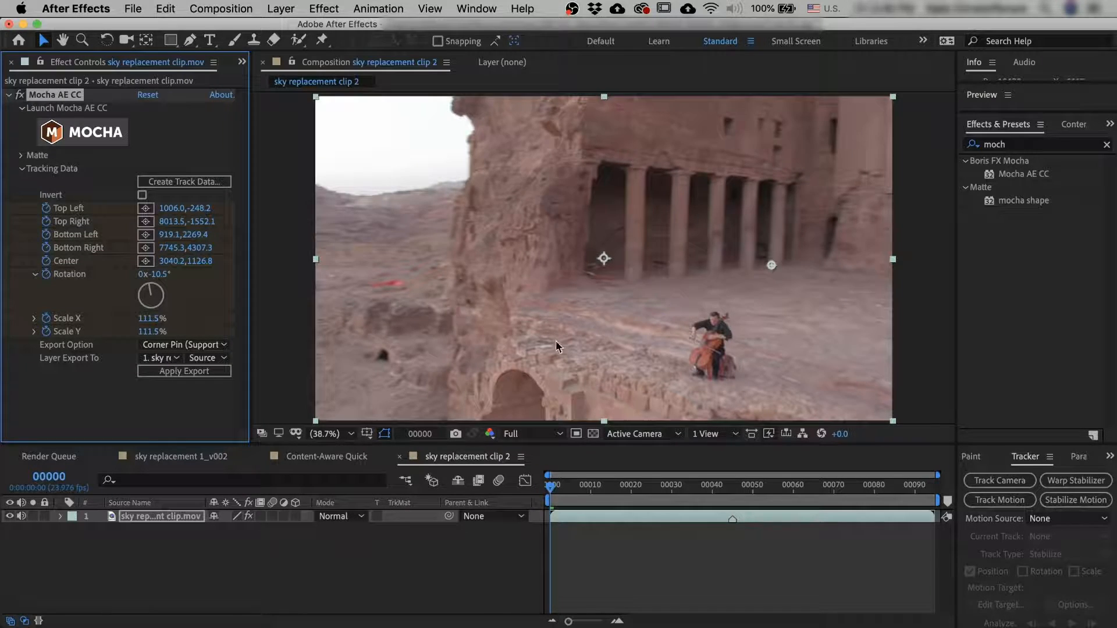
{"action": "left_click_drag", "start_coordinate": [554, 485], "coordinate": [752, 486]}
{"action": "key", "text": "End"}
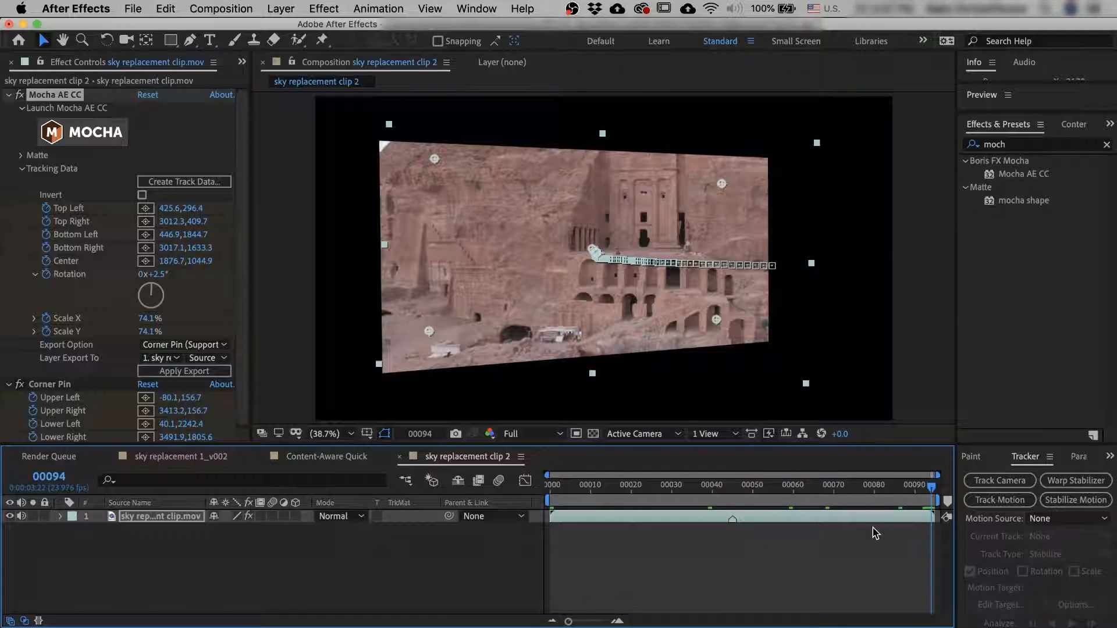
{"action": "key", "text": "ctrl+z"}
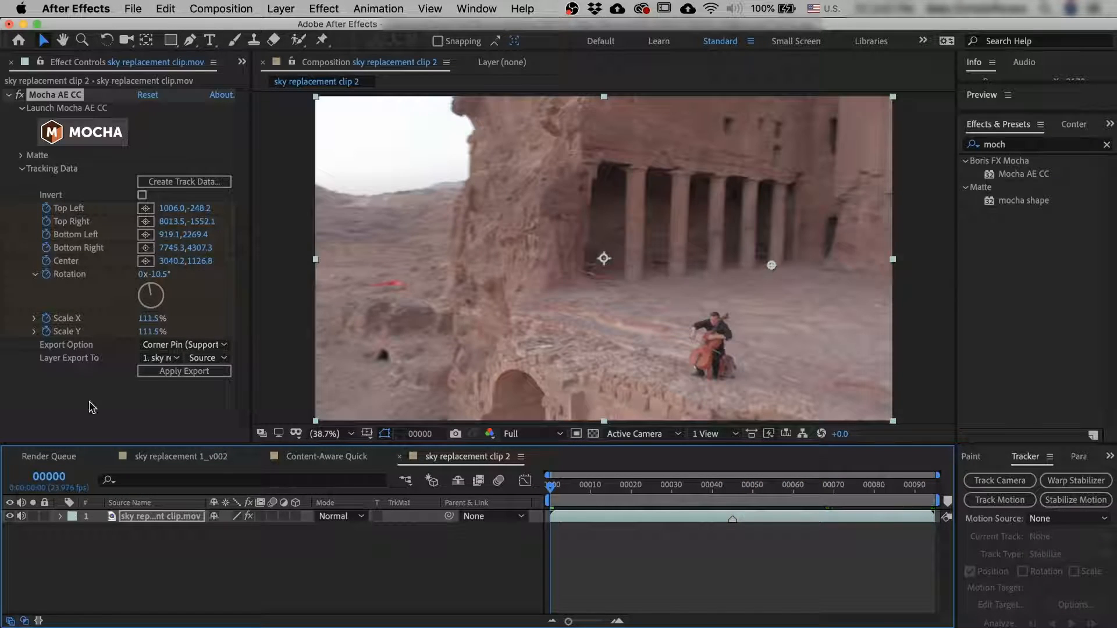
{"action": "left_click", "coordinate": [160, 358]}
{"action": "left_click", "coordinate": [156, 369]}
{"action": "left_click", "coordinate": [653, 584]}
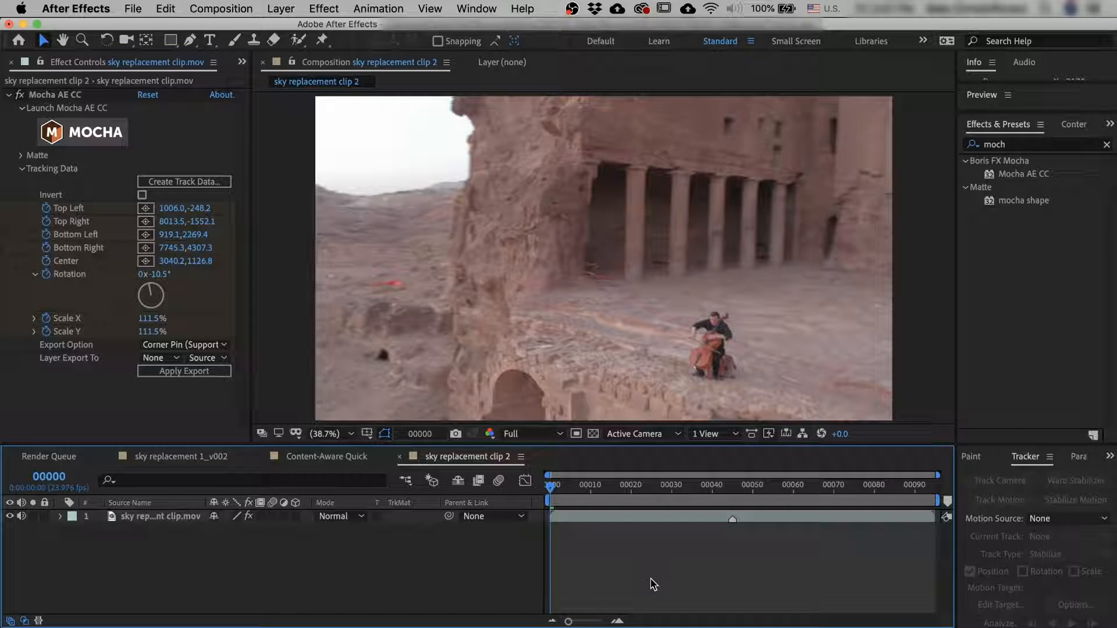
Duplicate the sky replacement clip layer and pre-compose the upper copy as bench track, leaving all attributes in the current composition.
{"action": "left_click", "coordinate": [641, 518]}
{"action": "key", "text": "super+d"}
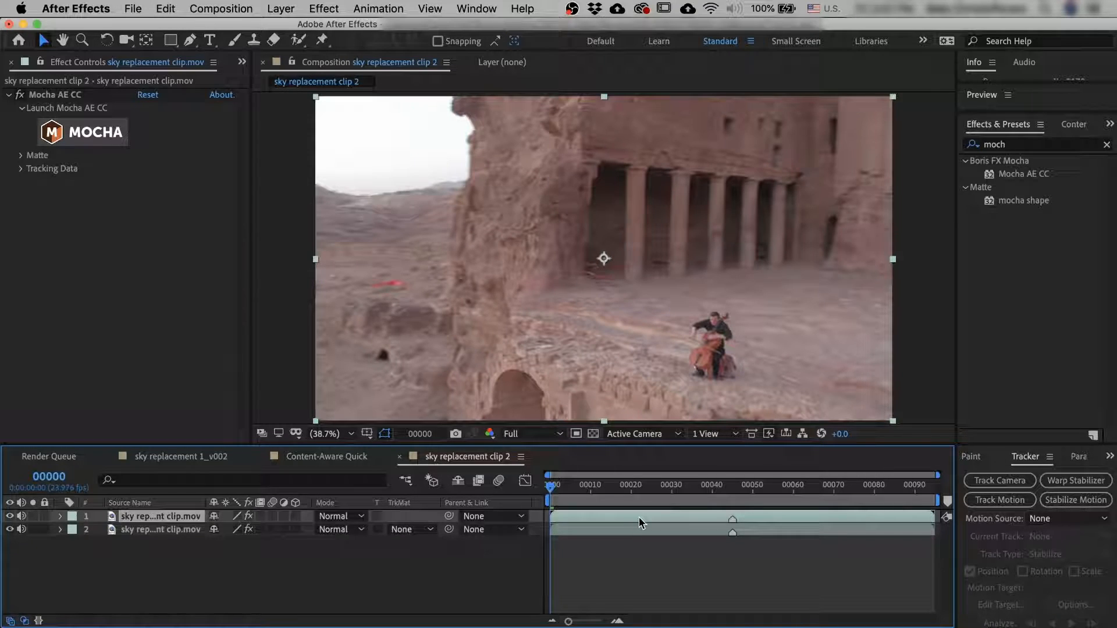
{"action": "right_click", "coordinate": [638, 517]}
{"action": "left_click", "coordinate": [699, 624]}
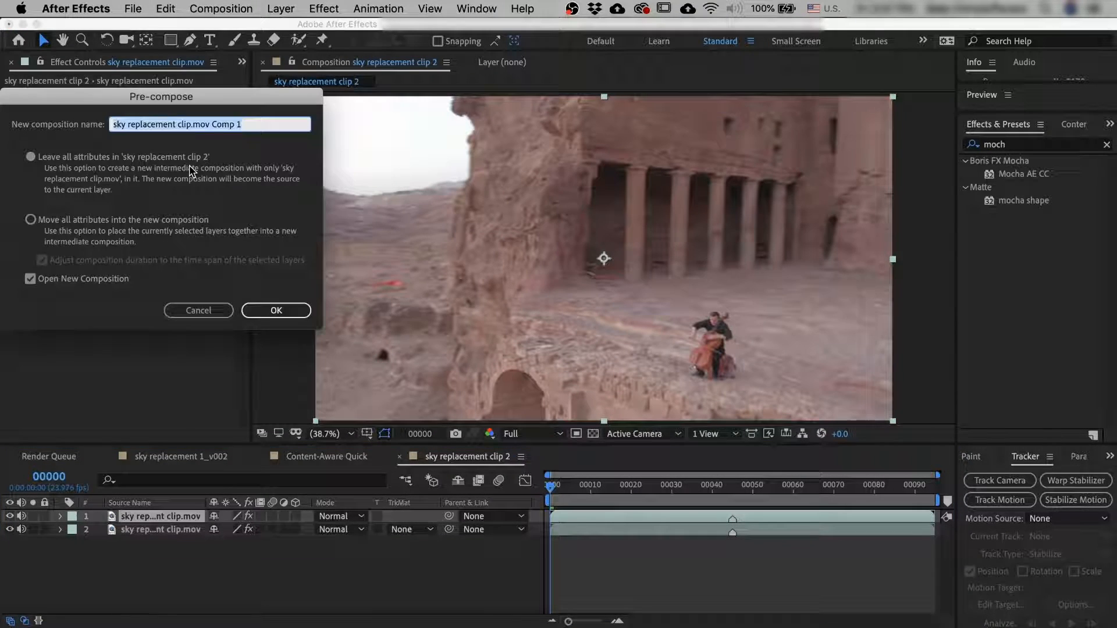
{"action": "type", "text": "bench track"}
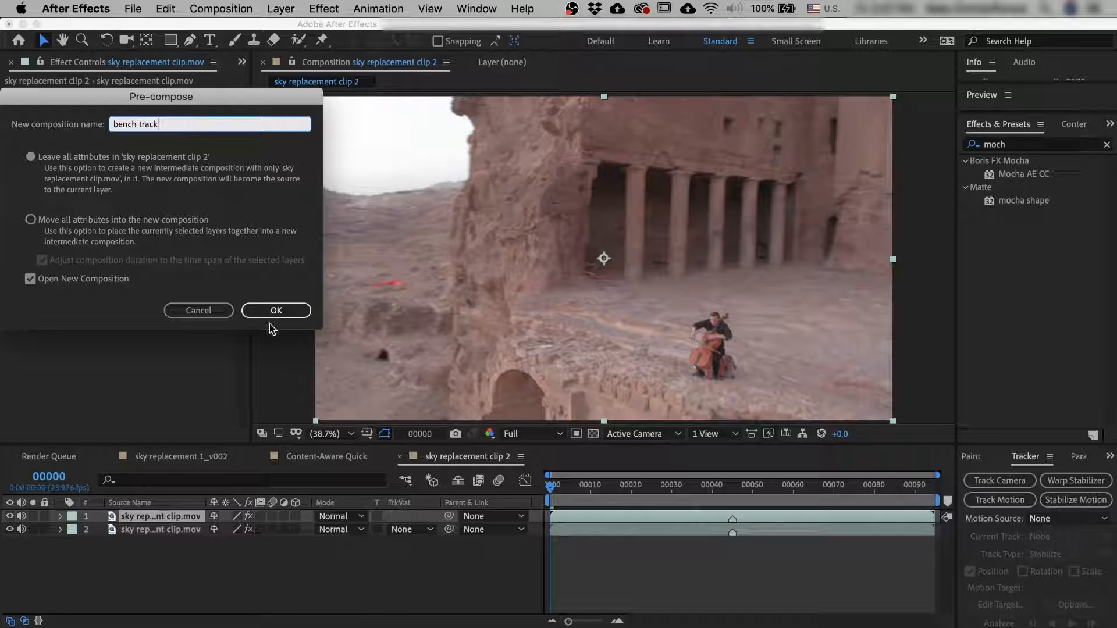
{"action": "left_click", "coordinate": [275, 310]}
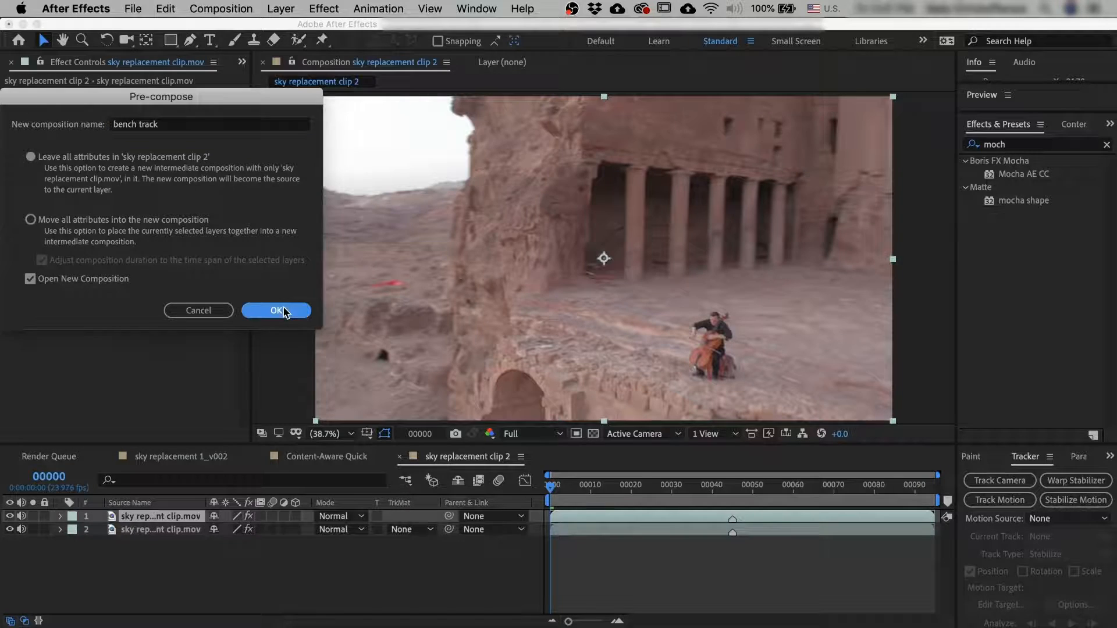
{"action": "left_click", "coordinate": [596, 486]}
{"action": "left_click_drag", "start_coordinate": [596, 490], "coordinate": [548, 488]}
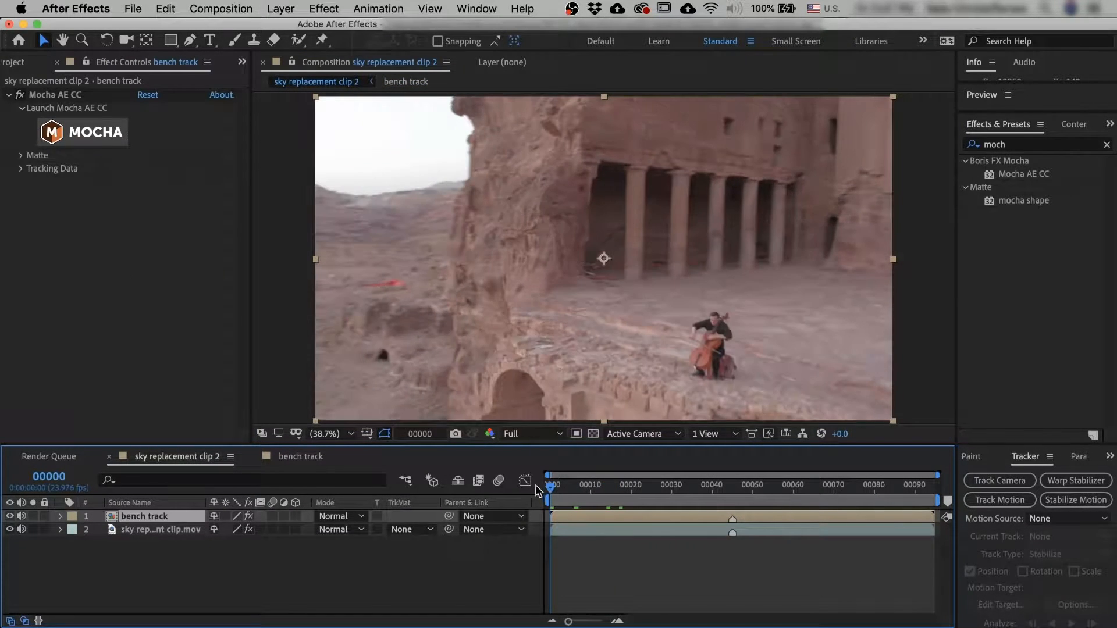
Apply the Mocha corner pin export from the sky replacement clip layer to the bench track layer.
{"action": "left_click", "coordinate": [163, 531]}
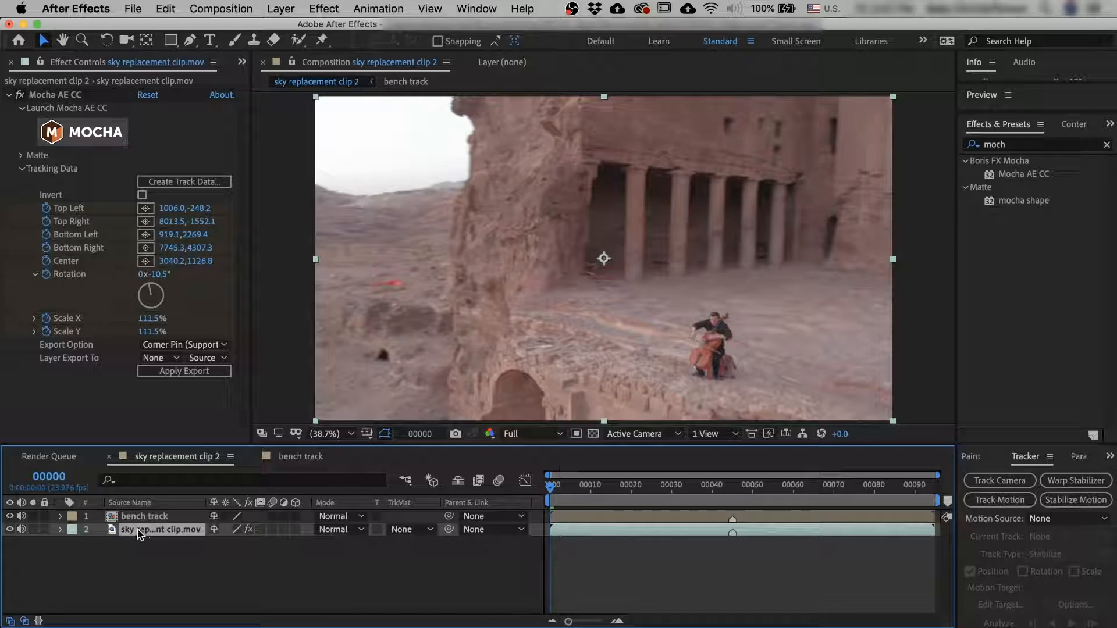
{"action": "left_click", "coordinate": [160, 359]}
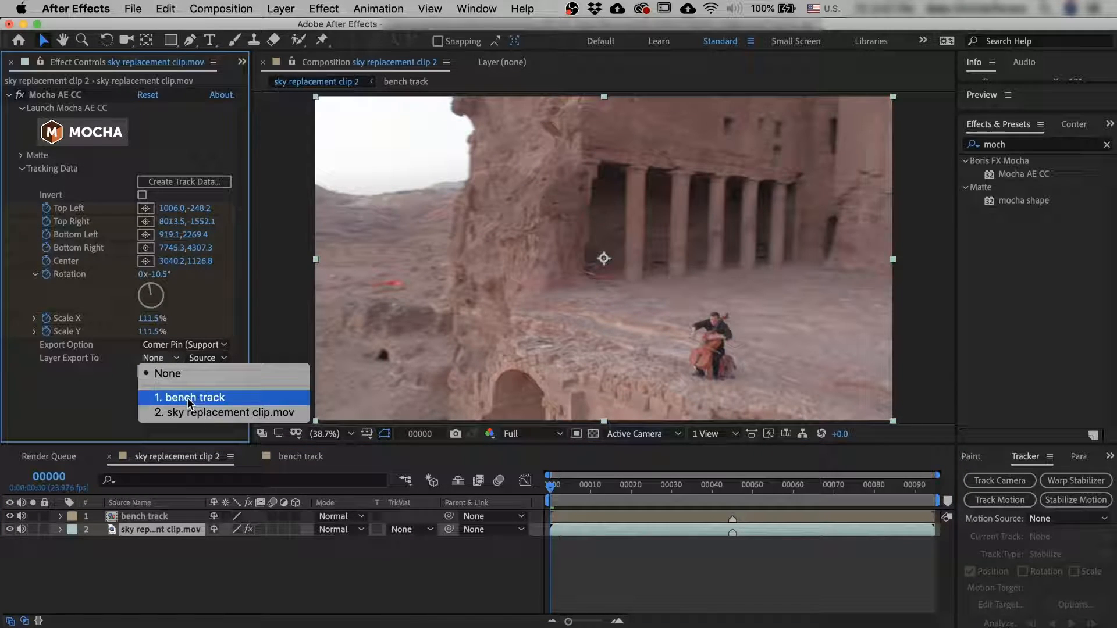
{"action": "left_click", "coordinate": [189, 398]}
{"action": "left_click", "coordinate": [183, 371]}
Check the corner-pinned bench track layer around frame 73 with the original clip temporarily hidden.
{"action": "left_click", "coordinate": [639, 490]}
{"action": "left_click_drag", "start_coordinate": [639, 492], "coordinate": [845, 488]}
{"action": "left_click", "coordinate": [145, 516]}
{"action": "left_click", "coordinate": [9, 528]}
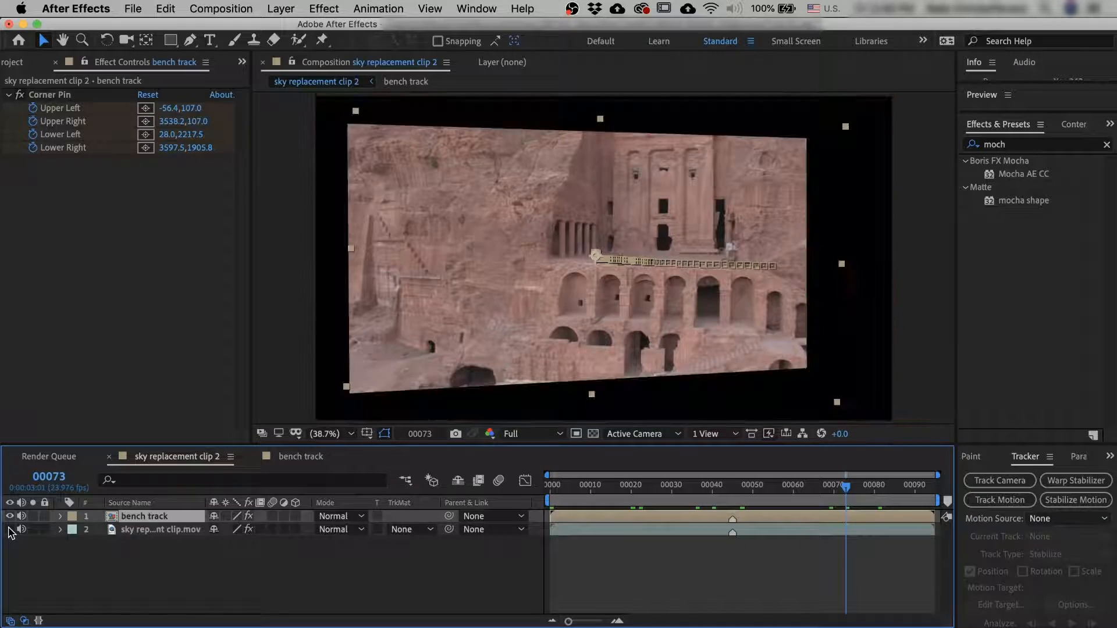
{"action": "left_click", "coordinate": [9, 529]}
Freeze the clip inside the bench track composition at frame 45 and return to the composition's start.
{"action": "left_click_drag", "start_coordinate": [846, 488], "coordinate": [708, 494]}
{"action": "left_click", "coordinate": [299, 457]}
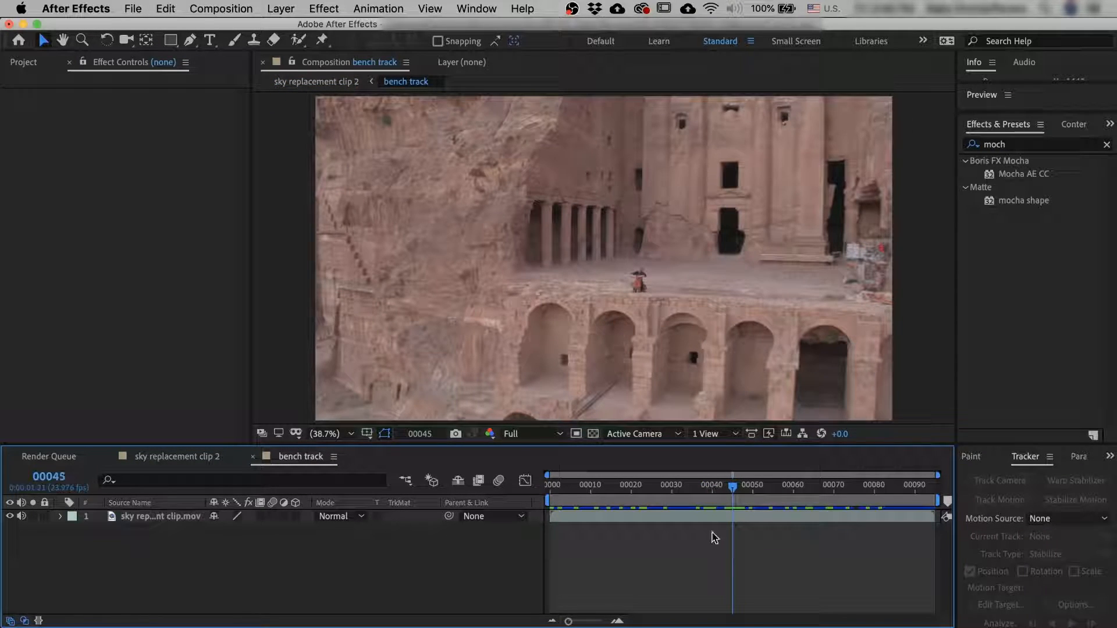
{"action": "left_click", "coordinate": [739, 519]}
{"action": "right_click", "coordinate": [742, 521]}
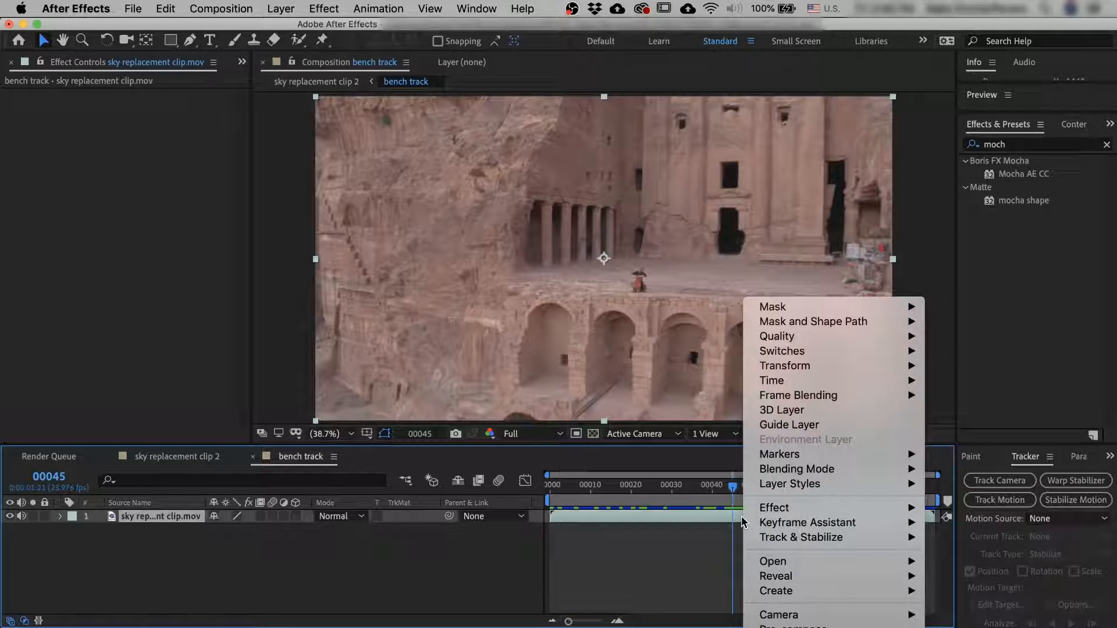
{"action": "mouse_move", "coordinate": [810, 381]}
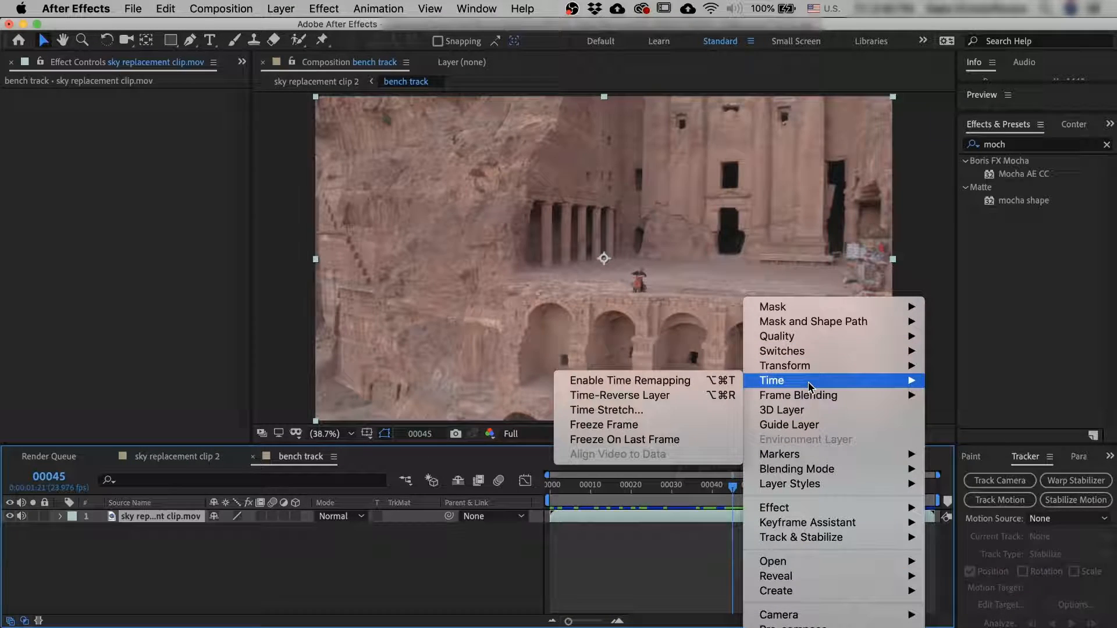
{"action": "left_click", "coordinate": [671, 426]}
{"action": "left_click_drag", "start_coordinate": [733, 487], "coordinate": [549, 490]}
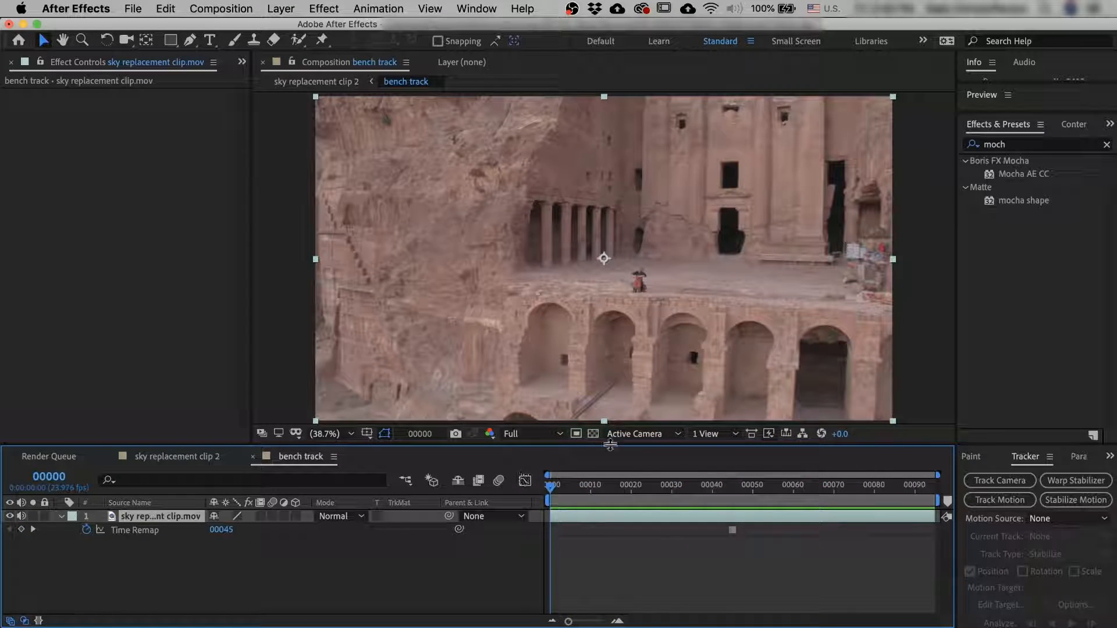
In sky replacement clip 2, compare the frozen bench track layer with the moving clip between frames 45 and 76, toggling its visibility.
{"action": "left_click", "coordinate": [186, 457]}
{"action": "left_click_drag", "start_coordinate": [727, 487], "coordinate": [858, 502]}
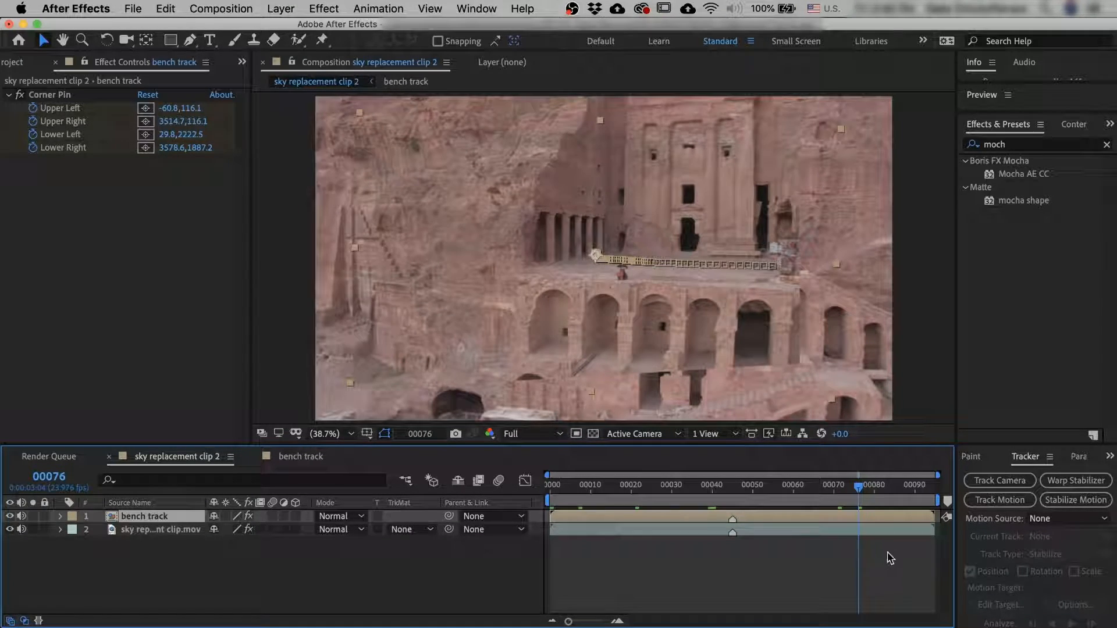
{"action": "left_click_drag", "start_coordinate": [859, 489], "coordinate": [774, 493]}
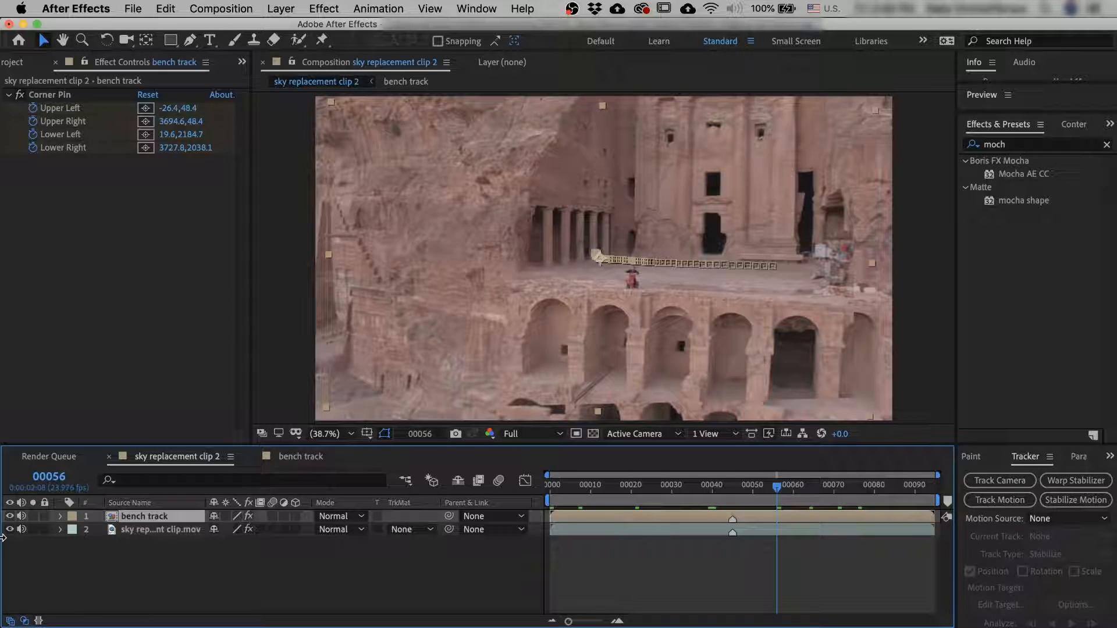
{"action": "left_click", "coordinate": [10, 516]}
{"action": "left_click", "coordinate": [9, 516]}
{"action": "left_click_drag", "start_coordinate": [782, 497], "coordinate": [859, 486]}
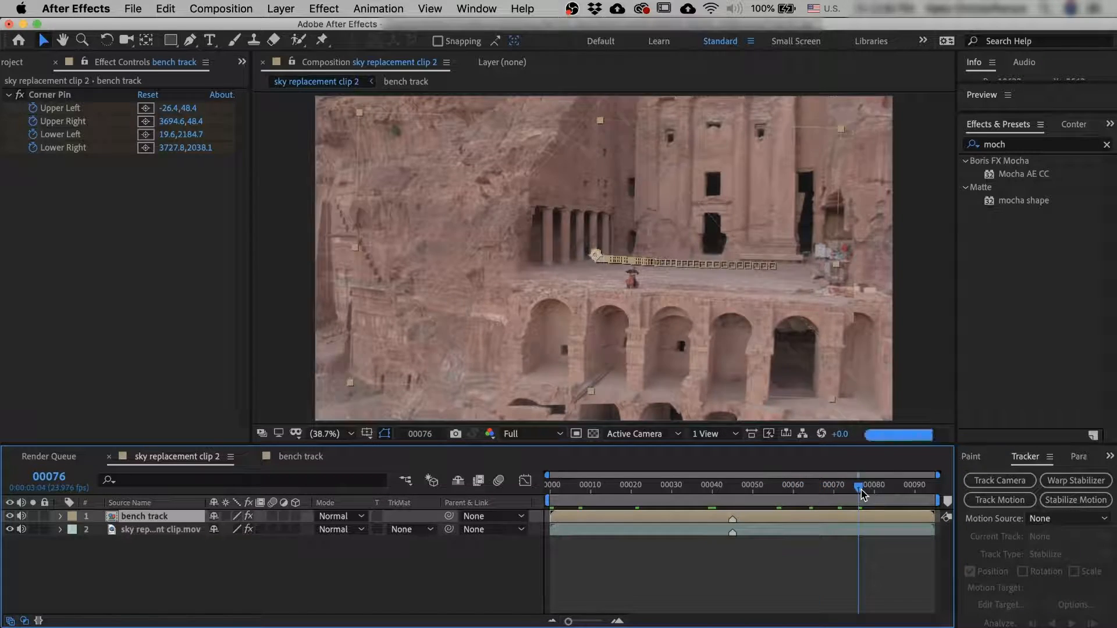
{"action": "left_click", "coordinate": [10, 516]}
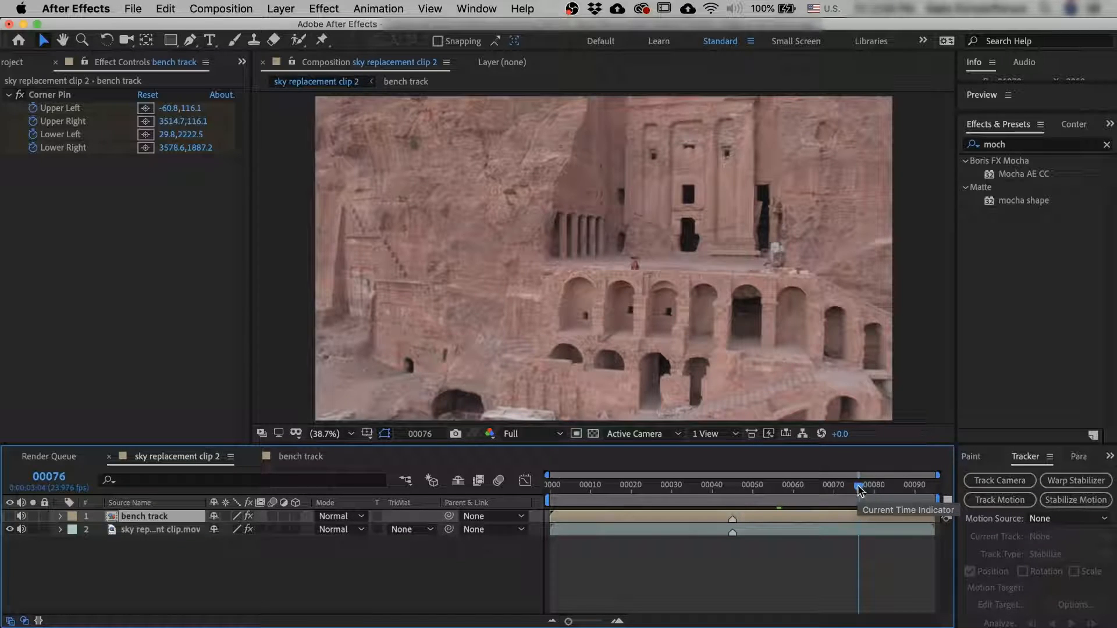
{"action": "left_click_drag", "start_coordinate": [858, 491], "coordinate": [732, 502]}
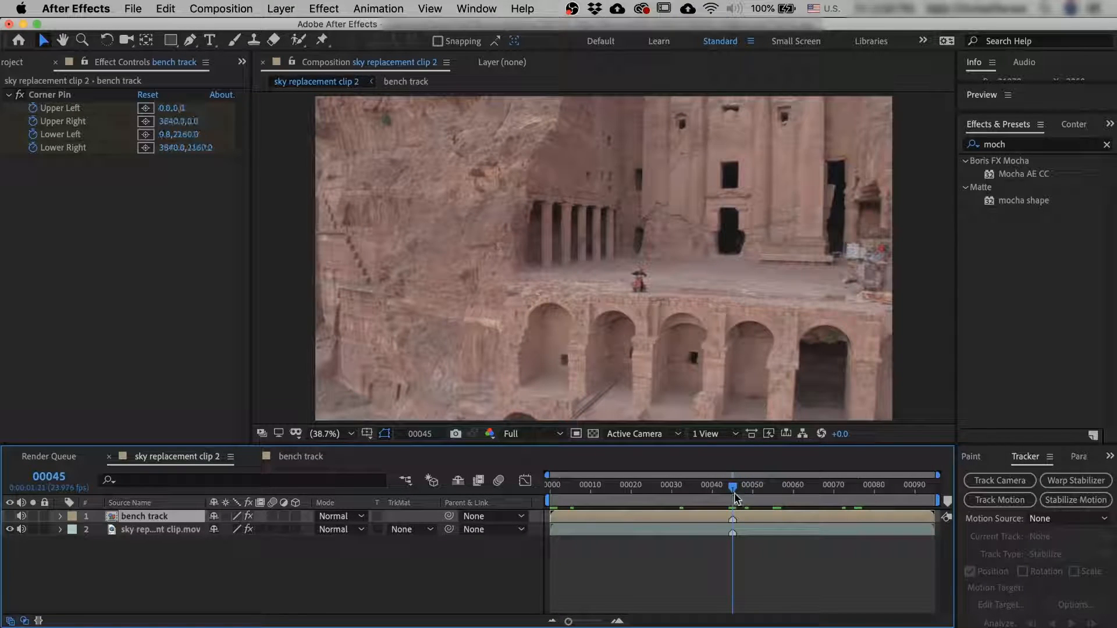
Open the bench track composition and view its frozen clip in the layer viewer.
{"action": "scroll", "coordinate": [811, 265], "scroll_direction": "up", "scroll_amount": 1}
{"action": "double_click", "coordinate": [814, 267]}
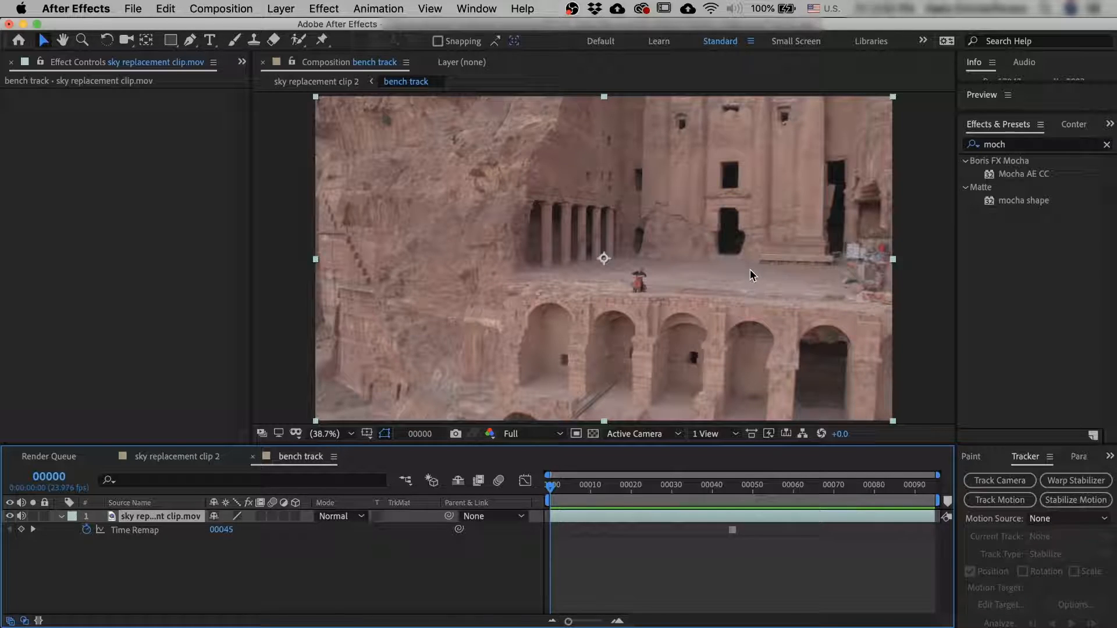
{"action": "left_click", "coordinate": [605, 555]}
{"action": "left_click", "coordinate": [611, 520]}
{"action": "left_click", "coordinate": [279, 9]}
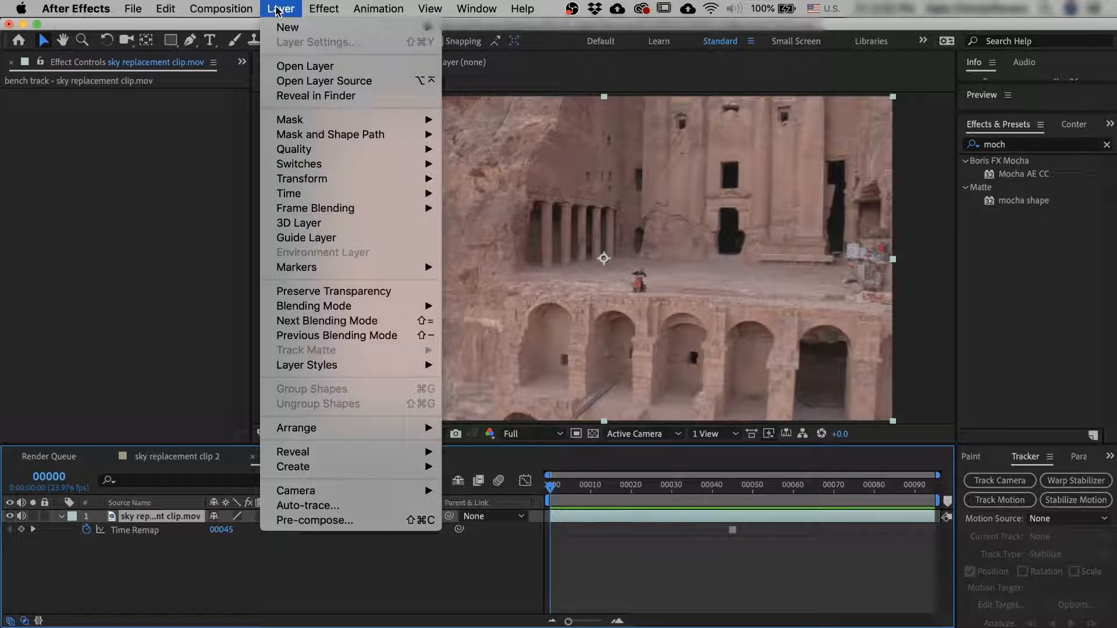
{"action": "left_click", "coordinate": [319, 67]}
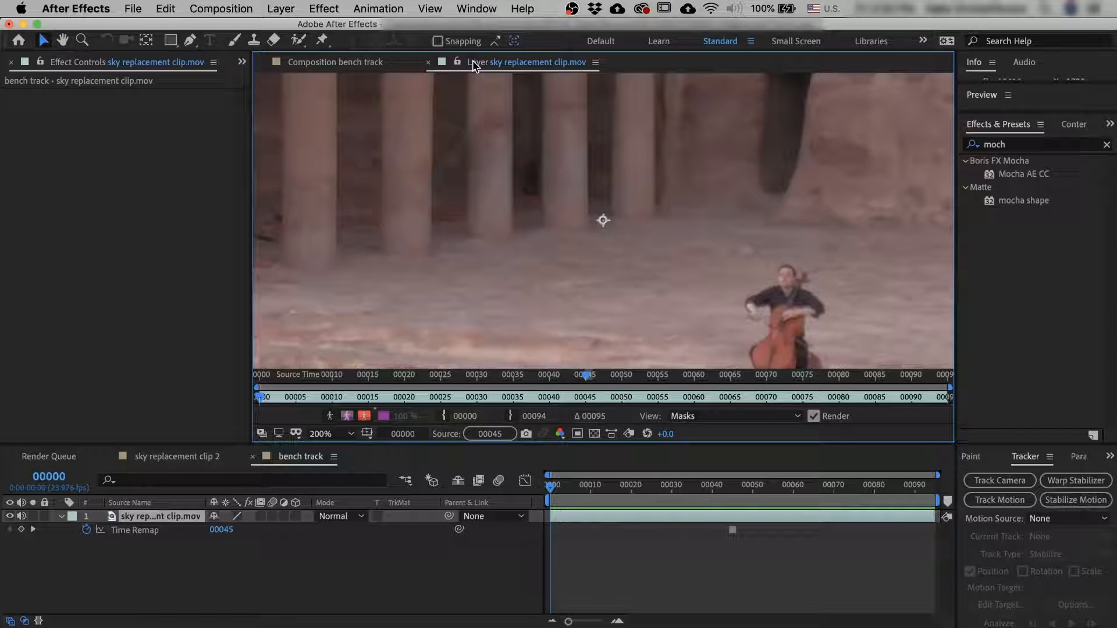
Activate the Clone Stamp tool over the bench area of the frozen clip at frame 0.
{"action": "key", "text": "space"}
{"action": "left_click_drag", "start_coordinate": [756, 204], "coordinate": [365, 304]}
{"action": "left_click", "coordinate": [253, 40]}
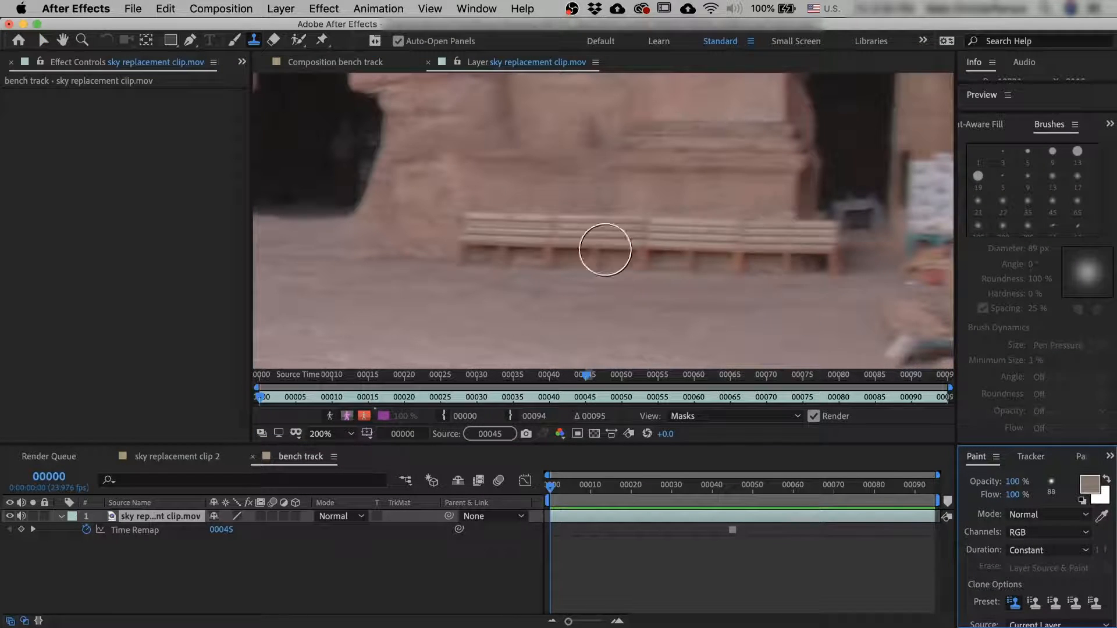
{"action": "key", "text": "comma"}
{"action": "key", "text": "period"}
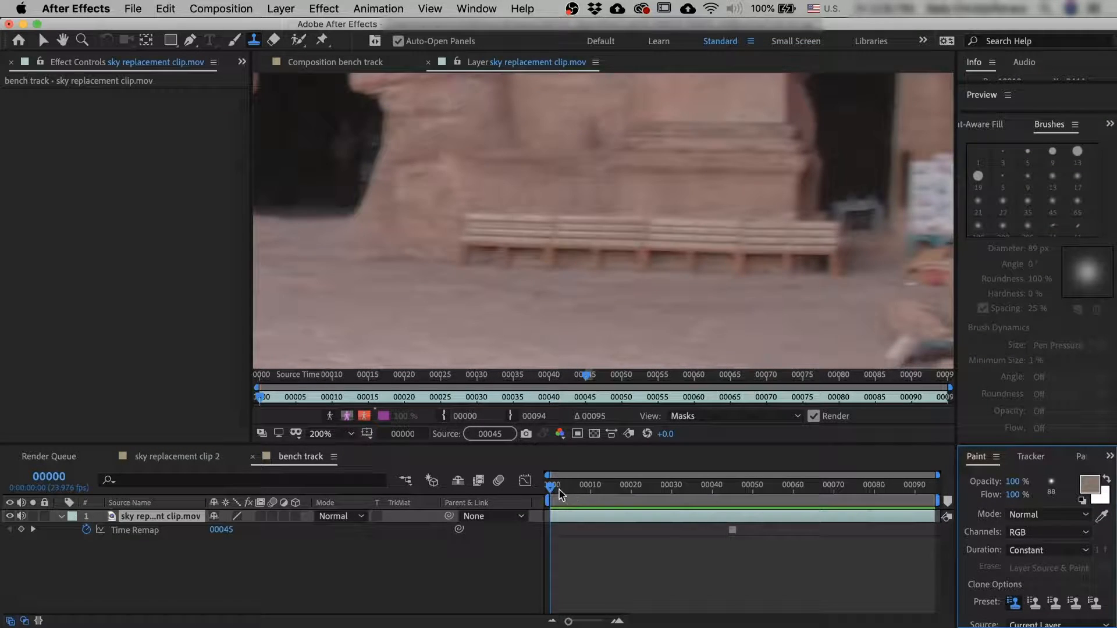
{"action": "mouse_move", "coordinate": [555, 487]}
{"action": "left_mouse_down"}
{"action": "mouse_move", "coordinate": [898, 494]}
{"action": "mouse_move", "coordinate": [549, 499]}
{"action": "left_mouse_up"}
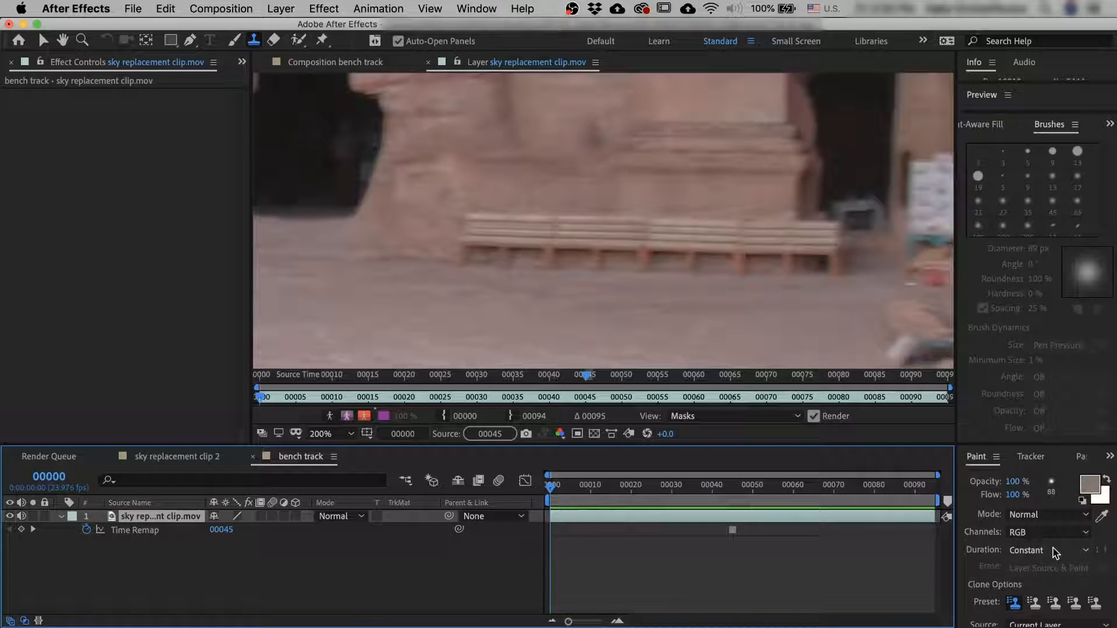
With the stroke duration set to Single Frame, clone the rock wall over the left end of the bench at frame 0.
{"action": "left_click", "coordinate": [1051, 550]}
{"action": "left_click", "coordinate": [1048, 569]}
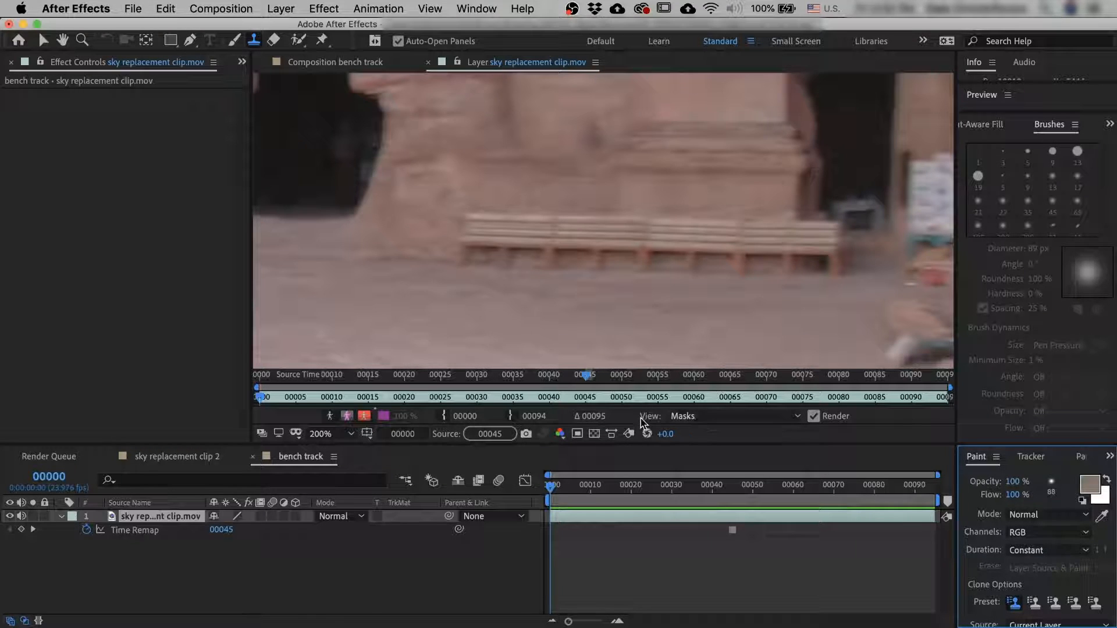
{"action": "left_click", "coordinate": [1047, 550]}
{"action": "left_click", "coordinate": [1047, 601]}
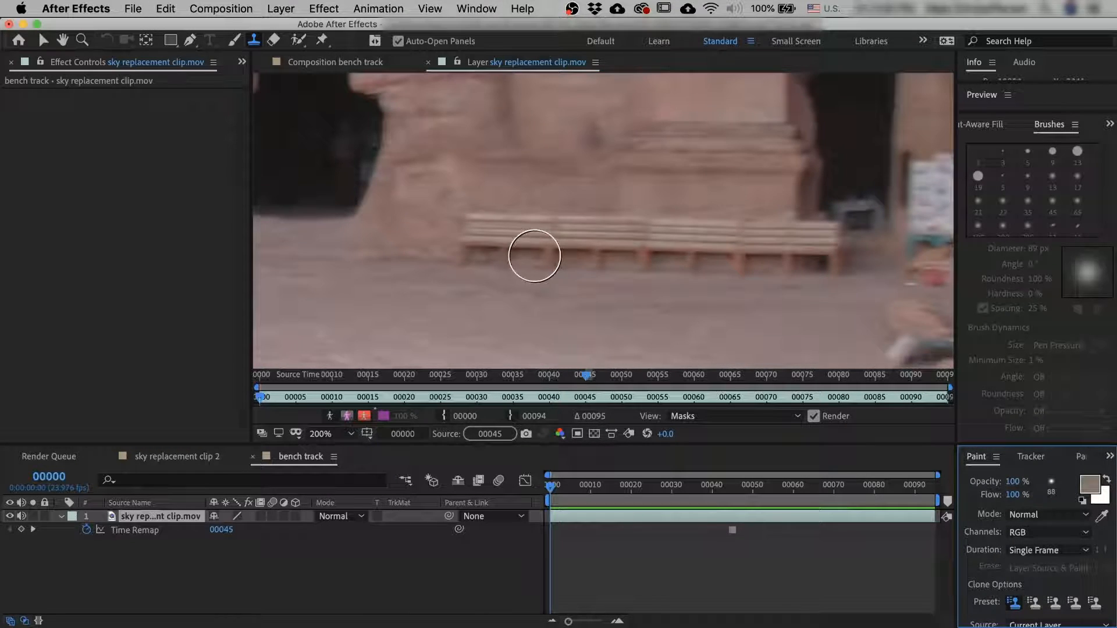
{"action": "left_click", "coordinate": [475, 139], "text": "alt"}
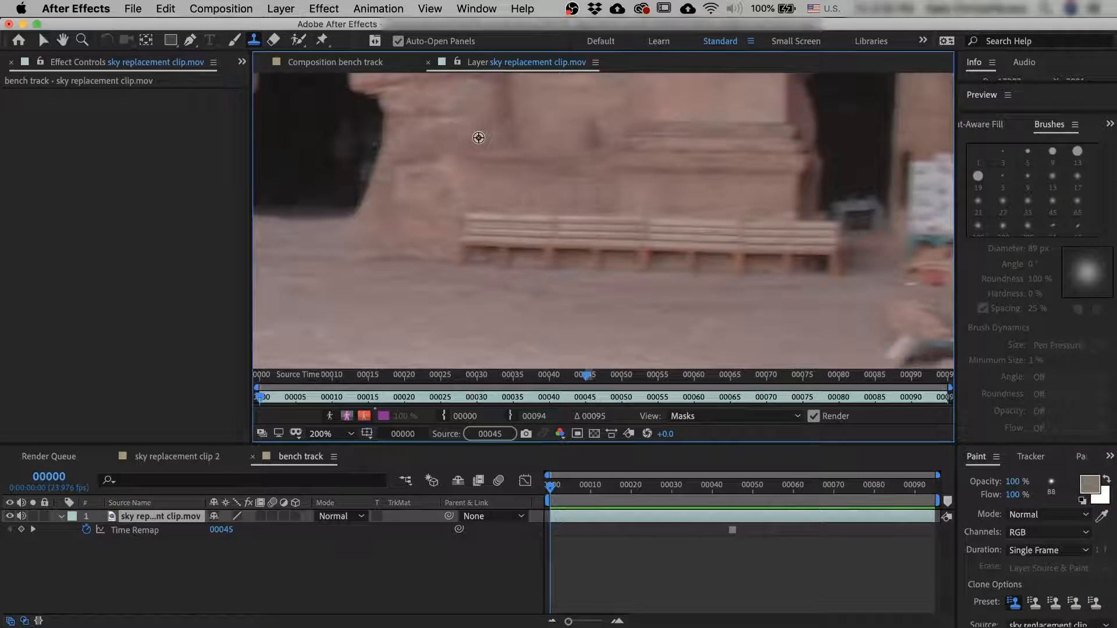
{"action": "mouse_move", "coordinate": [496, 232]}
{"action": "left_mouse_down"}
{"action": "mouse_move", "coordinate": [466, 241]}
{"action": "mouse_move", "coordinate": [510, 226]}
{"action": "mouse_move", "coordinate": [551, 229]}
{"action": "left_mouse_up"}
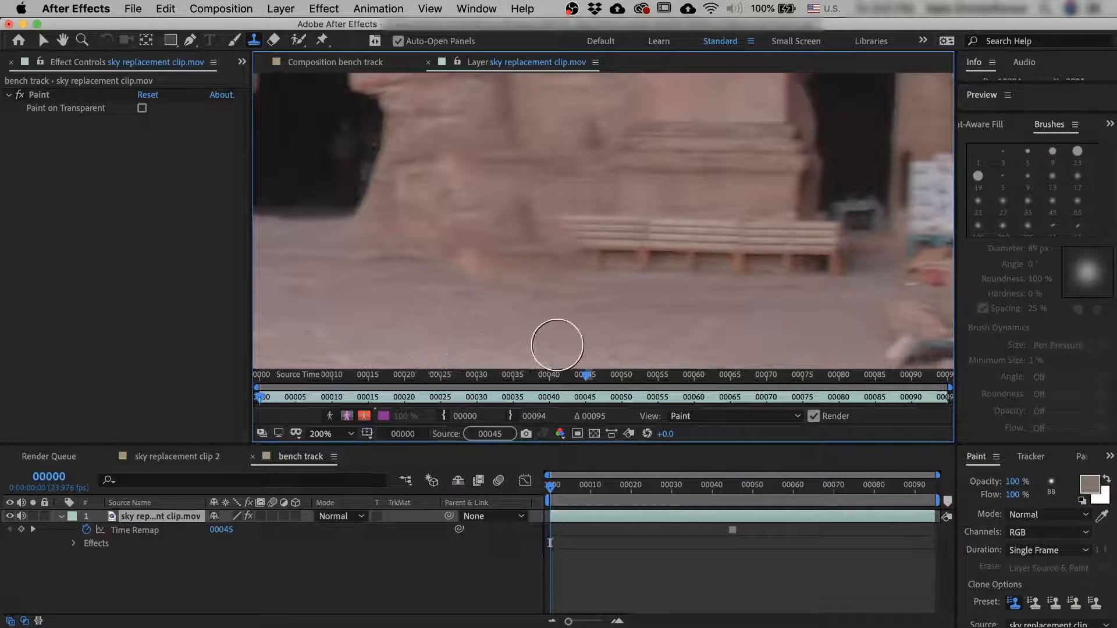
Reveal the Clone 1 stroke in the clip's Paint effect and compare the frozen image at frames 0, 1, 16 and 25.
{"action": "left_click_drag", "start_coordinate": [601, 480], "coordinate": [615, 483]}
{"action": "left_click", "coordinate": [74, 544]}
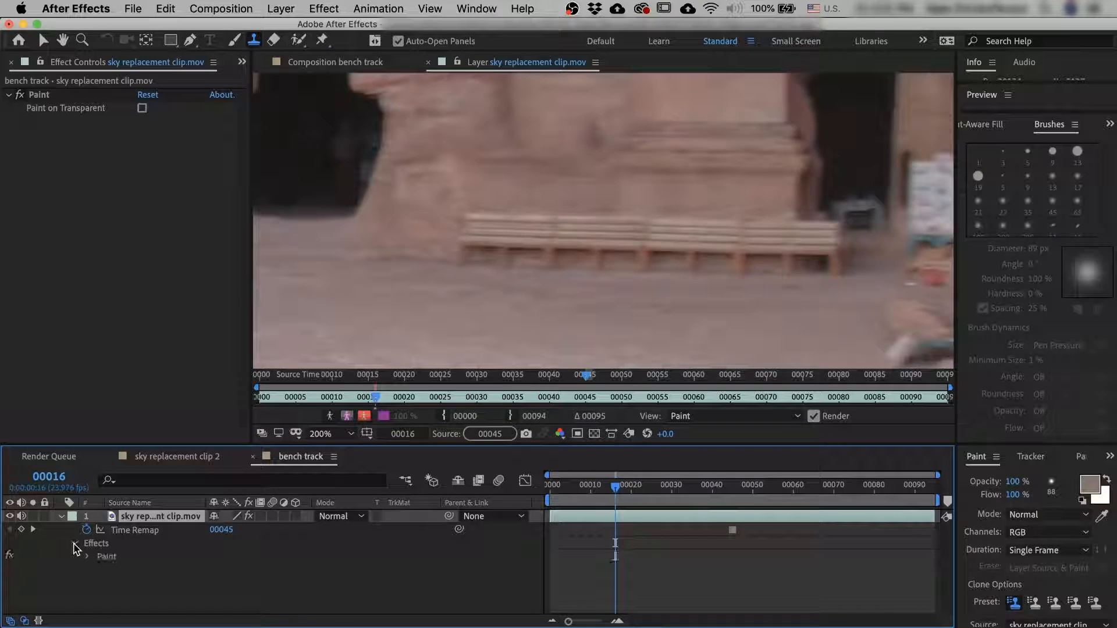
{"action": "left_click", "coordinate": [87, 557]}
{"action": "left_click", "coordinate": [651, 486]}
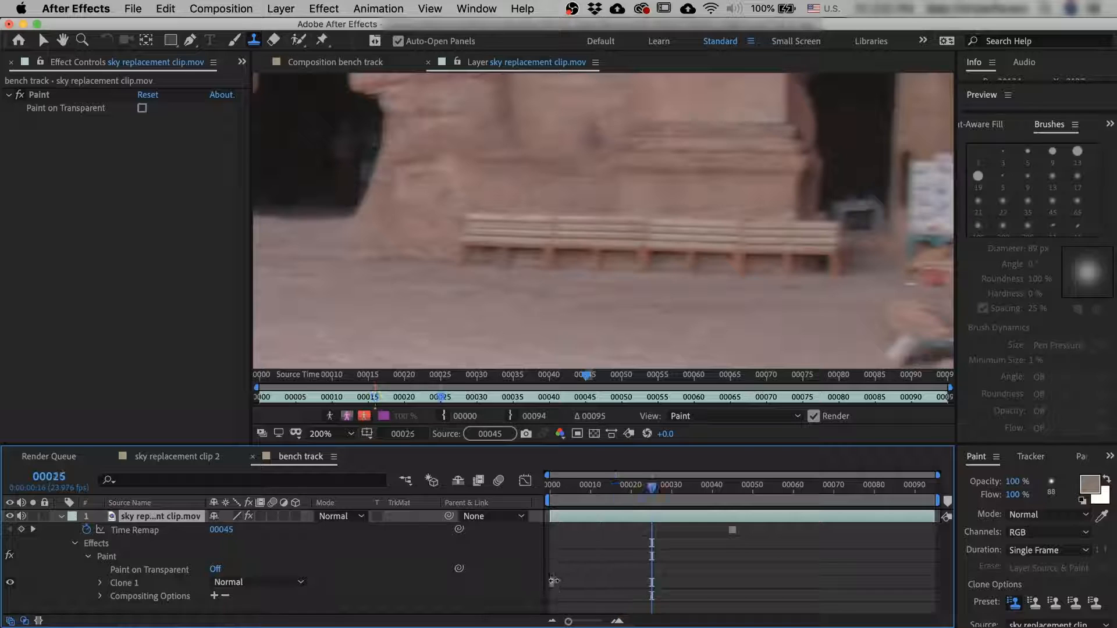
{"action": "left_click_drag", "start_coordinate": [565, 485], "coordinate": [550, 494]}
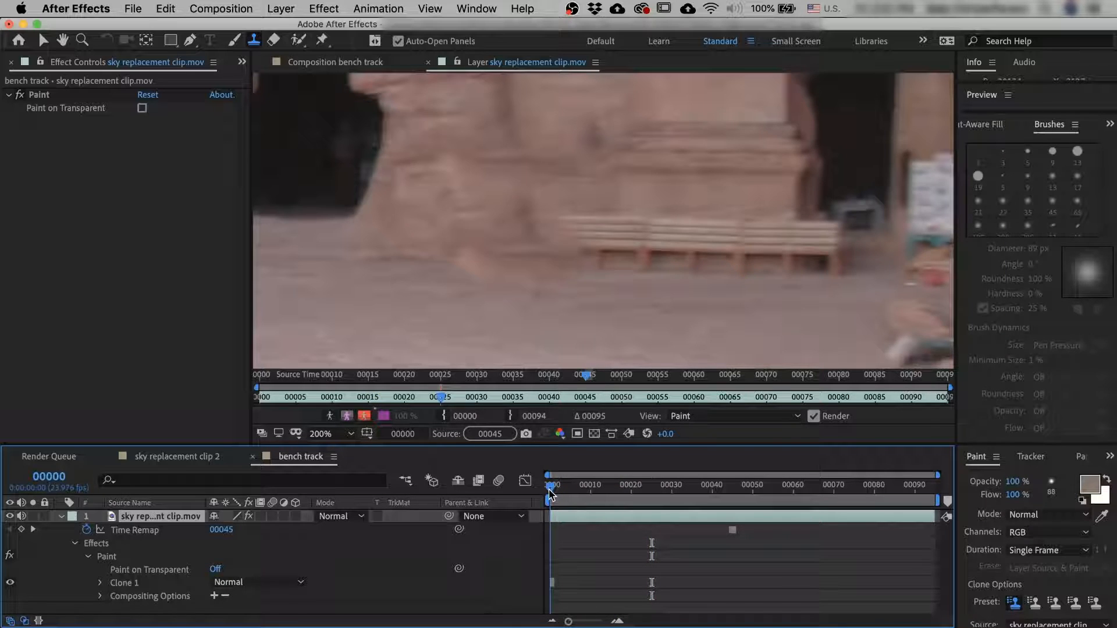
{"action": "left_click_drag", "start_coordinate": [550, 493], "coordinate": [555, 492]}
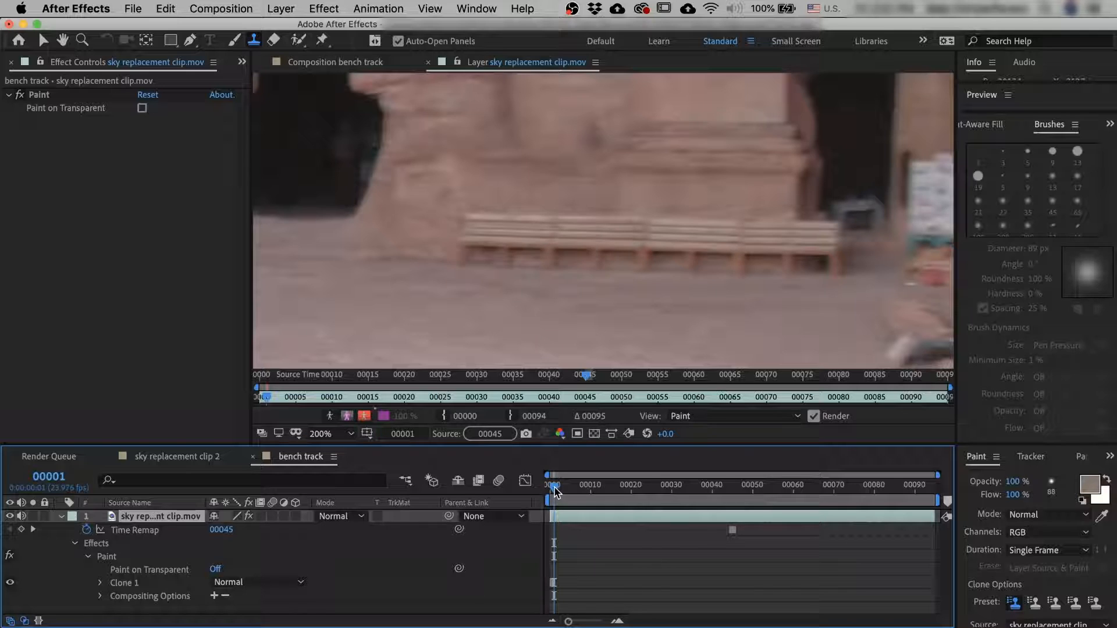
Extend the Clone 1 stroke to the end of the composition, undo that extension and delete the stroke.
{"action": "left_click", "coordinate": [559, 583]}
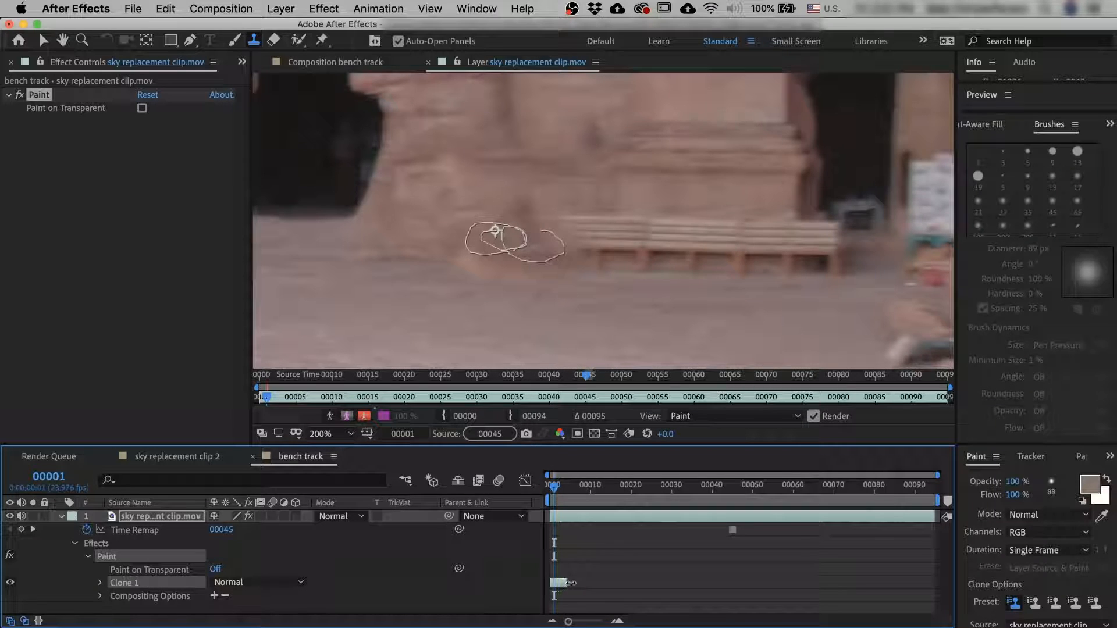
{"action": "left_click_drag", "start_coordinate": [572, 583], "coordinate": [933, 591]}
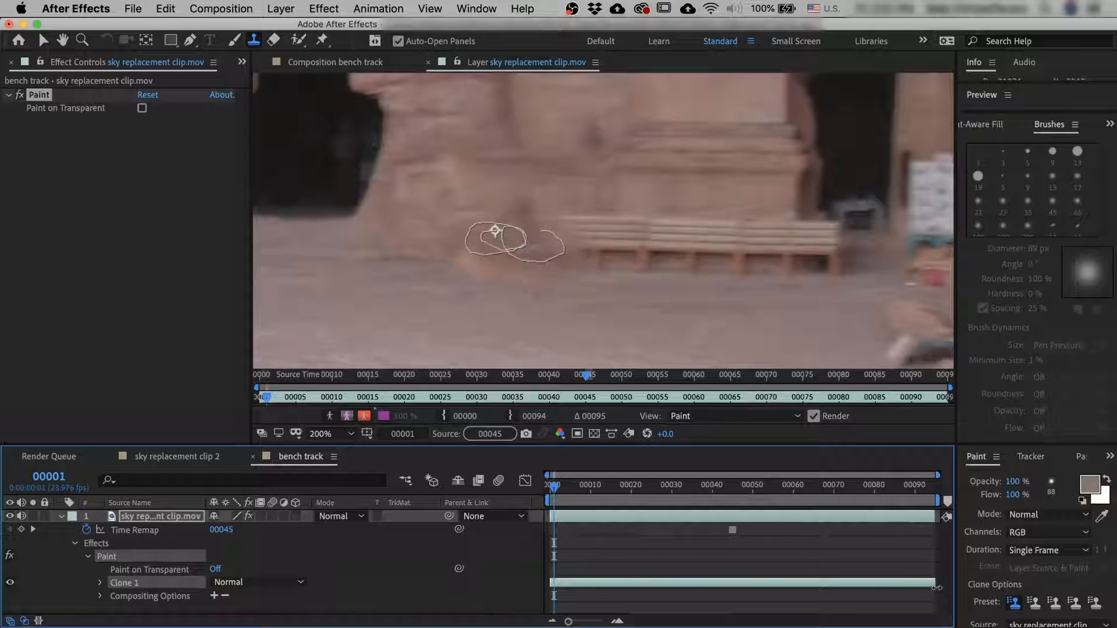
{"action": "key", "text": "super+z"}
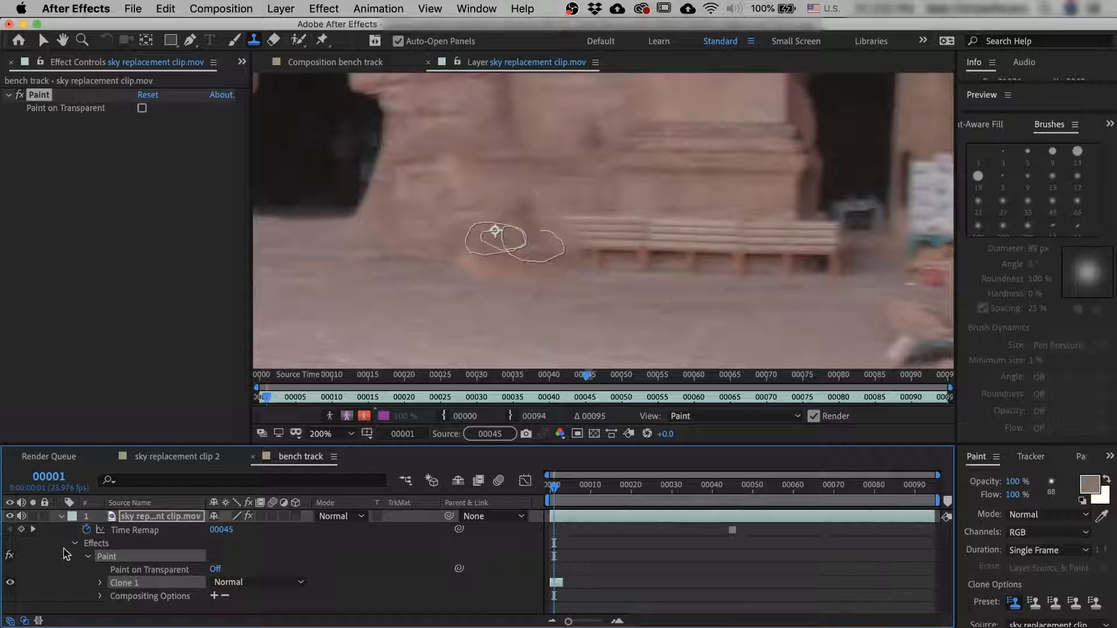
{"action": "key", "text": "Delete"}
At frame 0, set the Clone Stamp's stroke duration to Constant and the brush diameter to 59 px.
{"action": "left_click", "coordinate": [1047, 550]}
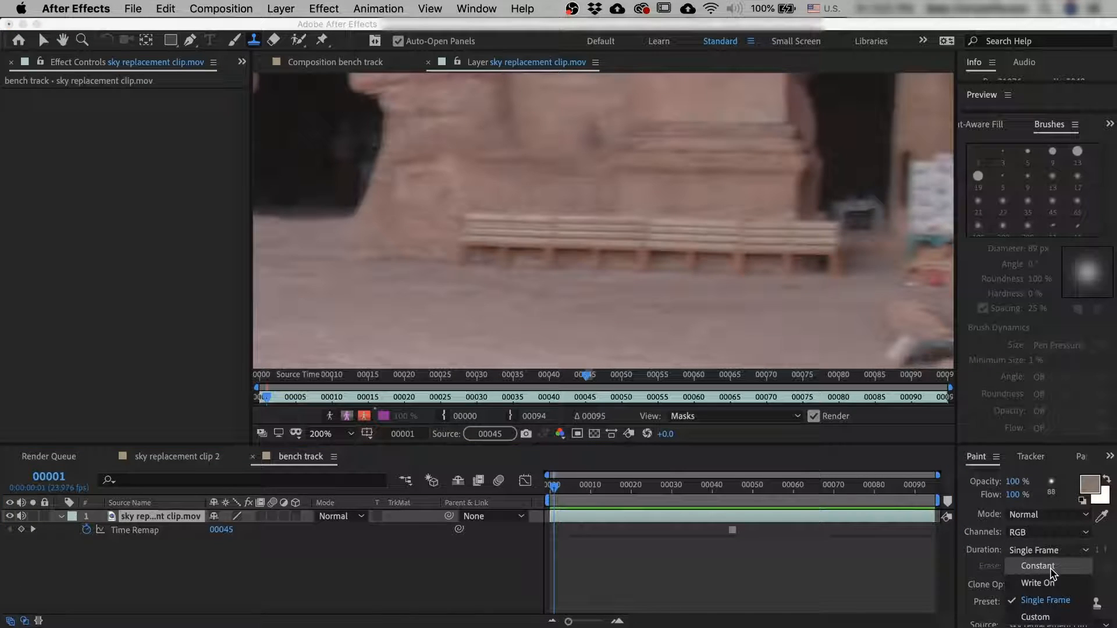
{"action": "left_click", "coordinate": [1052, 569]}
{"action": "mouse_move", "coordinate": [555, 490]}
{"action": "left_mouse_down"}
{"action": "mouse_move", "coordinate": [579, 493]}
{"action": "mouse_move", "coordinate": [523, 499]}
{"action": "left_mouse_up"}
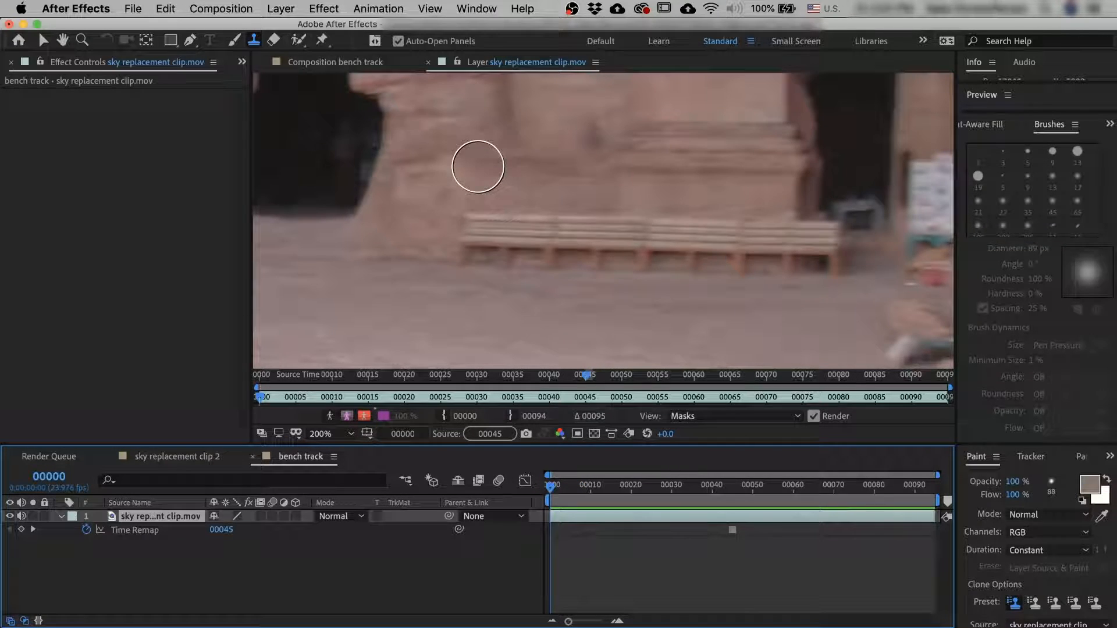
{"action": "mouse_move", "coordinate": [459, 164]}
{"action": "left_mouse_down"}
{"action": "mouse_move", "coordinate": [663, 223]}
{"action": "mouse_move", "coordinate": [651, 224]}
{"action": "left_mouse_up"}
{"action": "key", "text": "h"}
{"action": "key", "text": "comma"}
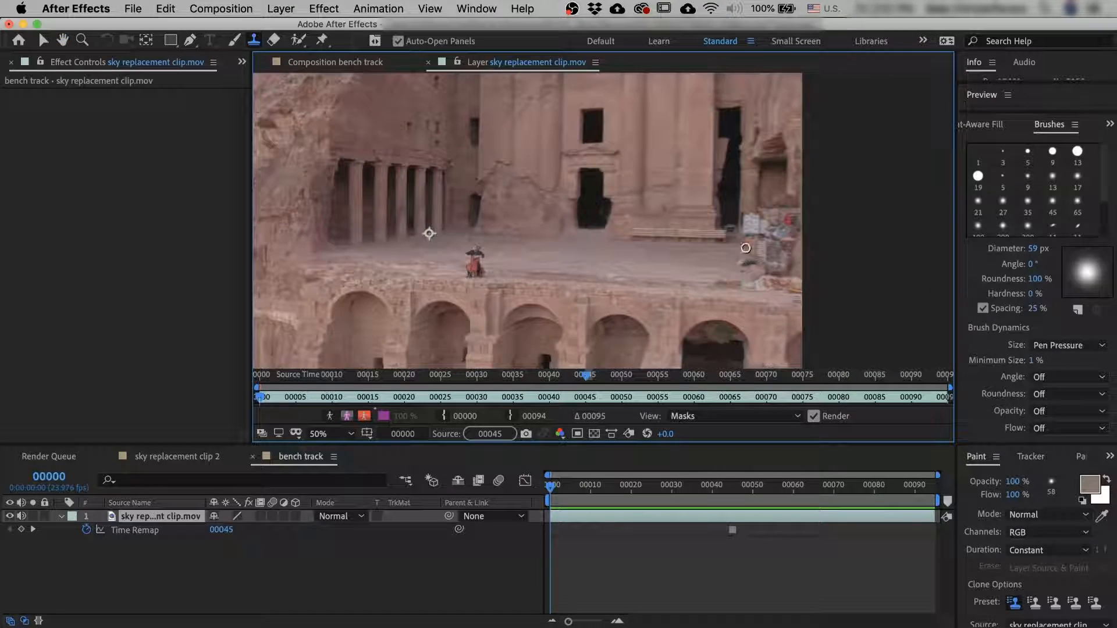
{"action": "scroll", "coordinate": [684, 237], "scroll_direction": "down", "scroll_amount": 1}
{"action": "scroll", "coordinate": [675, 244], "scroll_direction": "up", "scroll_amount": 2}
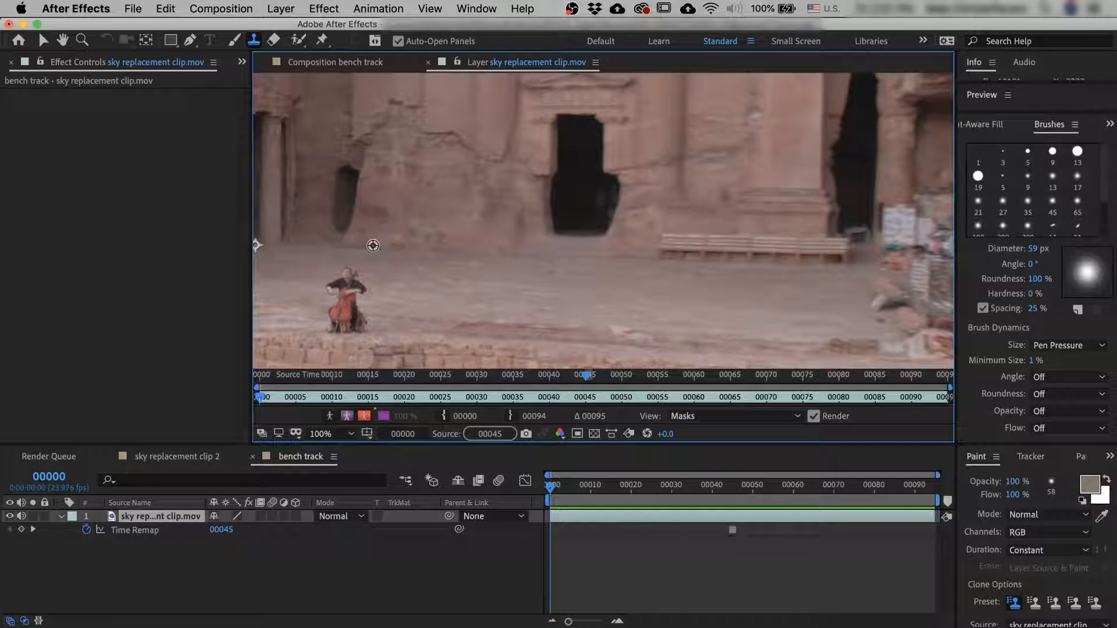
Clone nearby rock wall and ground over the entire bench, resampling the source and touching up the base of the wall.
{"action": "left_click_drag", "start_coordinate": [645, 258], "coordinate": [673, 257]}
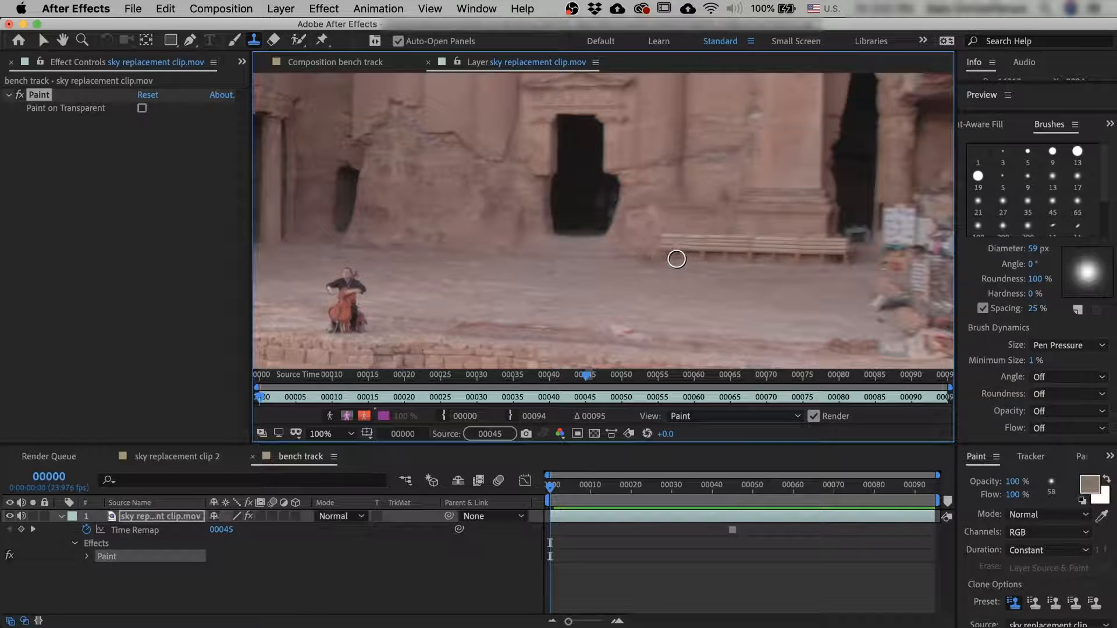
{"action": "mouse_move", "coordinate": [779, 242]}
{"action": "left_mouse_down"}
{"action": "mouse_move", "coordinate": [815, 240]}
{"action": "mouse_move", "coordinate": [735, 251]}
{"action": "mouse_move", "coordinate": [819, 253]}
{"action": "mouse_move", "coordinate": [733, 260]}
{"action": "mouse_move", "coordinate": [790, 258]}
{"action": "mouse_move", "coordinate": [849, 279]}
{"action": "mouse_move", "coordinate": [846, 260]}
{"action": "mouse_move", "coordinate": [865, 257]}
{"action": "mouse_move", "coordinate": [840, 258]}
{"action": "mouse_move", "coordinate": [862, 248]}
{"action": "mouse_move", "coordinate": [843, 256]}
{"action": "mouse_move", "coordinate": [850, 208]}
{"action": "mouse_move", "coordinate": [847, 237]}
{"action": "left_mouse_up"}
{"action": "left_click", "coordinate": [435, 241], "text": "alt"}
{"action": "left_click", "coordinate": [848, 236]}
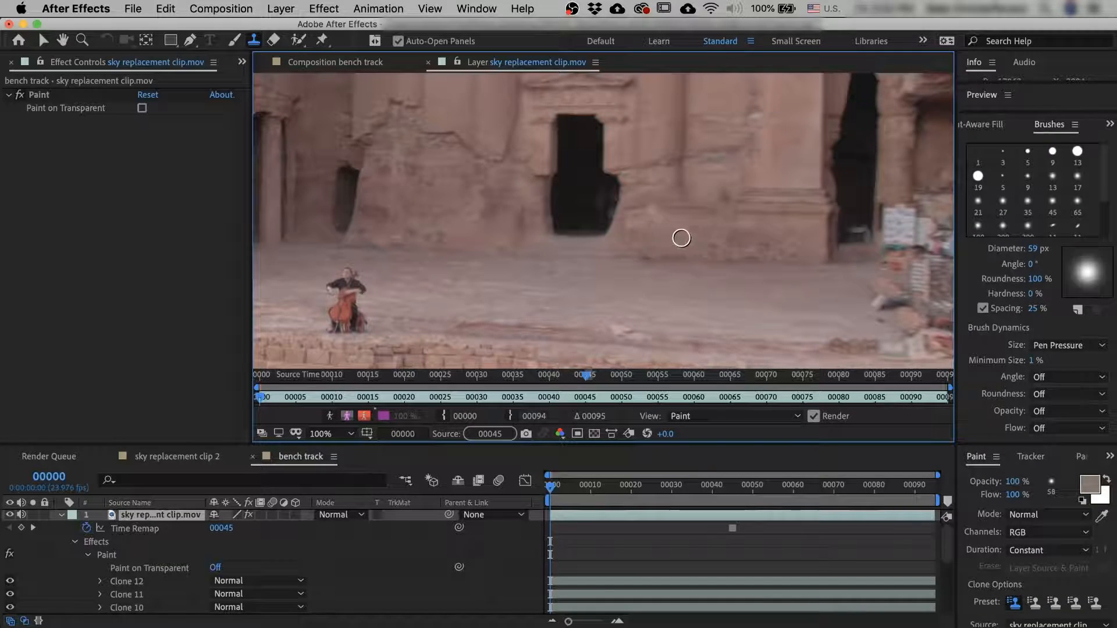
{"action": "left_click", "coordinate": [671, 252]}
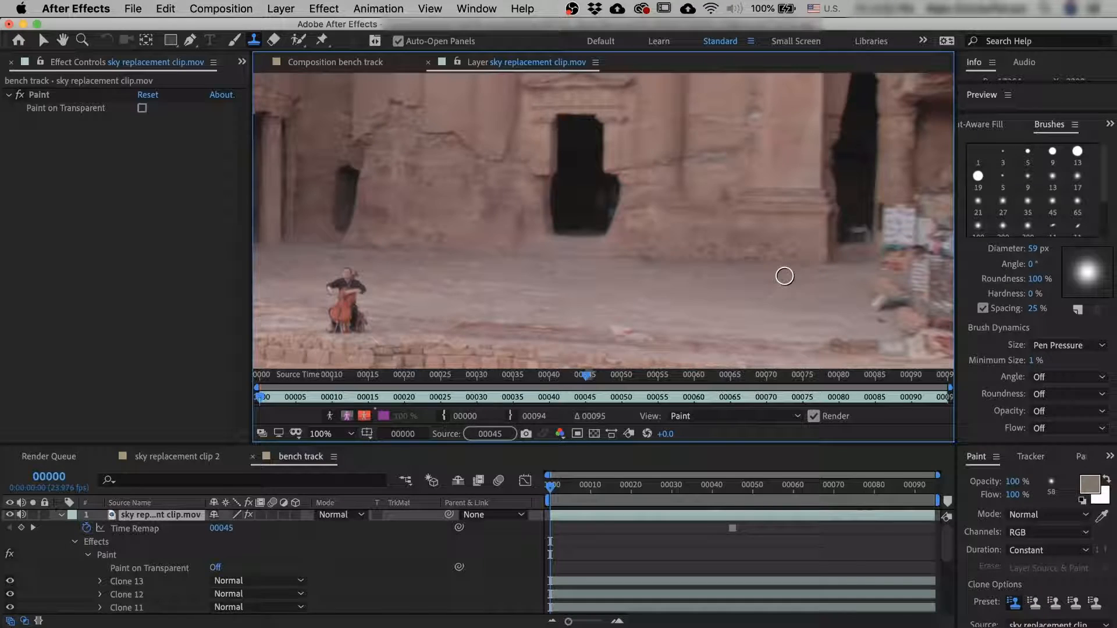
{"action": "left_click_drag", "start_coordinate": [761, 316], "coordinate": [765, 309]}
Close the layer view, return to sky replacement clip 2 and check the painted bench track between frames 0 and 74.
{"action": "left_click", "coordinate": [427, 63]}
{"action": "left_click", "coordinate": [207, 471]}
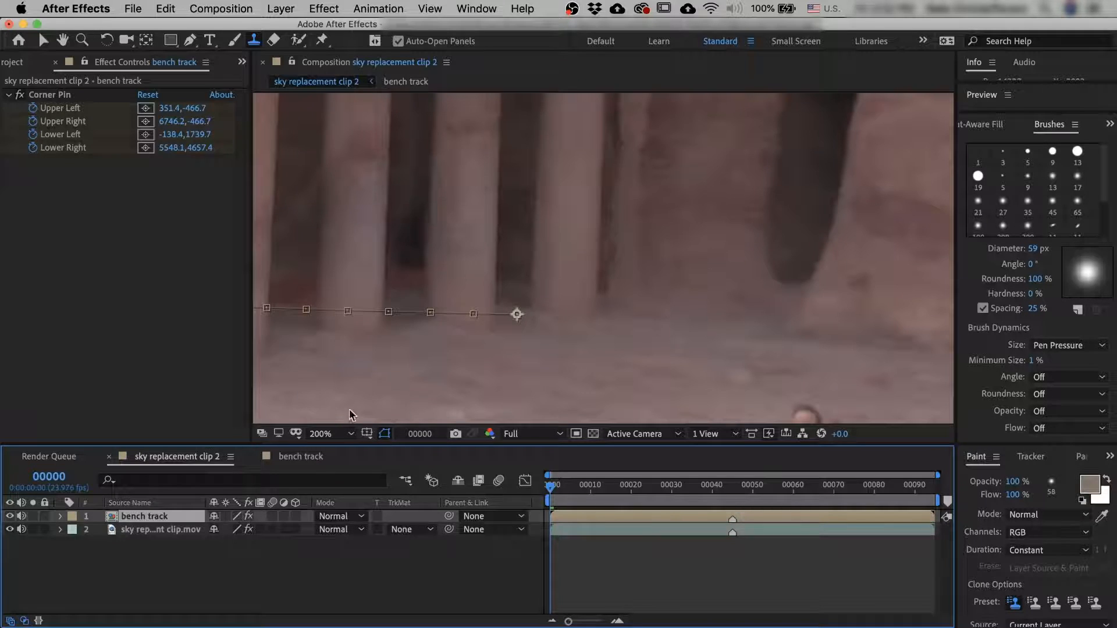
{"action": "left_click", "coordinate": [340, 438]}
{"action": "left_click", "coordinate": [361, 169]}
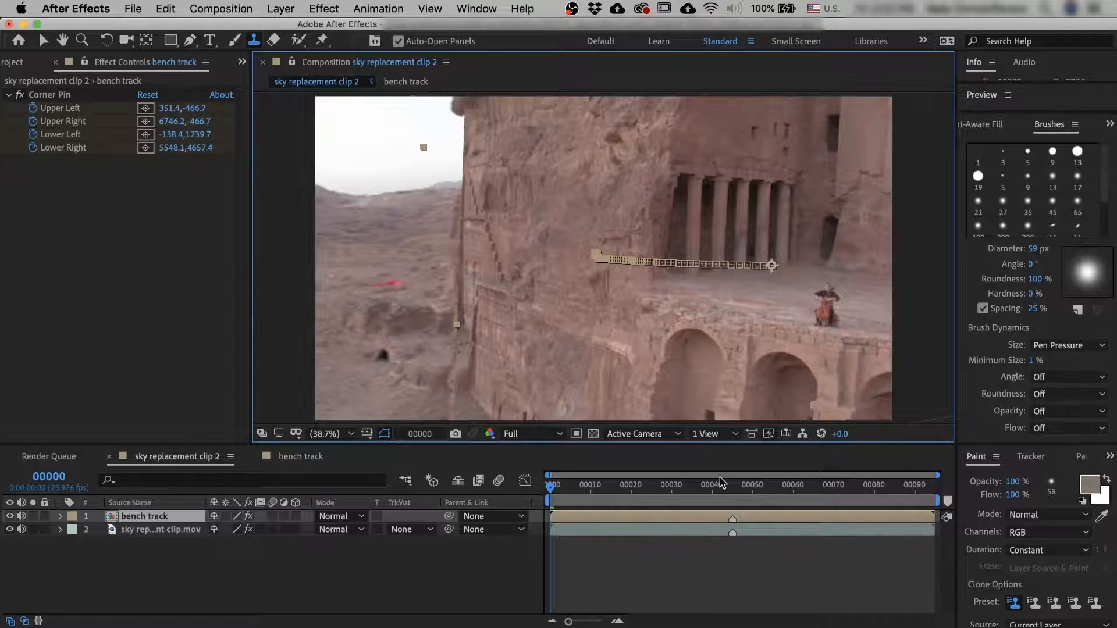
{"action": "left_click_drag", "start_coordinate": [670, 486], "coordinate": [850, 485]}
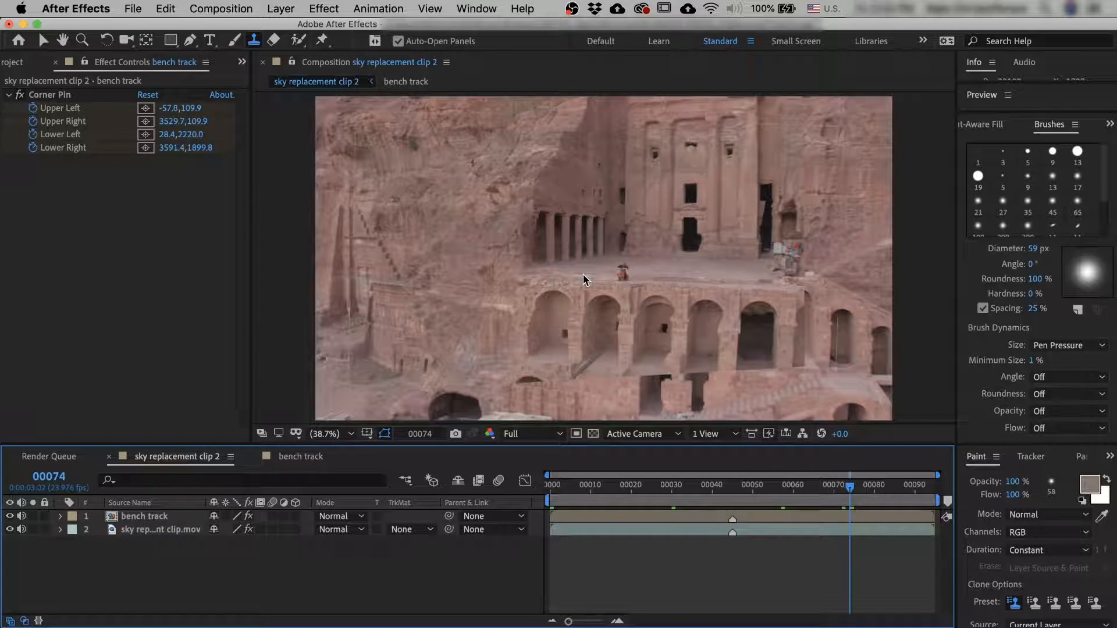
{"action": "left_click_drag", "start_coordinate": [786, 487], "coordinate": [733, 491]}
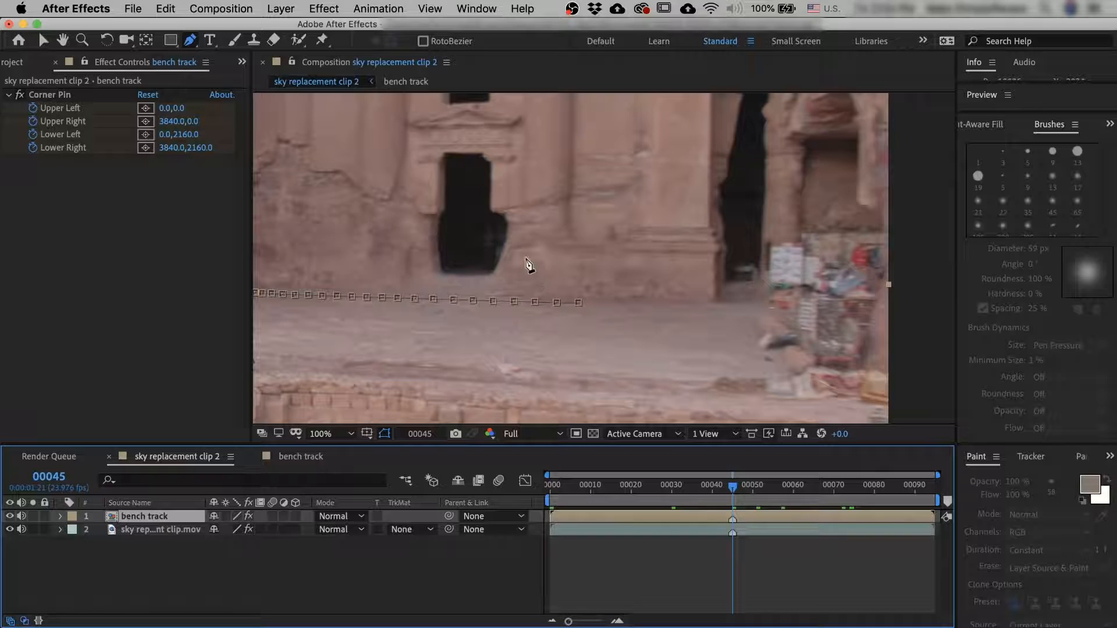
At frame 45, draw a closed, slightly curved mask on the bench track layer around the patch that covers the bench.
{"action": "left_click", "coordinate": [519, 238]}
{"action": "left_click_drag", "start_coordinate": [503, 300], "coordinate": [513, 306]}
{"action": "left_click_drag", "start_coordinate": [725, 310], "coordinate": [737, 305]}
{"action": "left_click_drag", "start_coordinate": [722, 256], "coordinate": [713, 255]}
{"action": "left_click", "coordinate": [519, 243]}
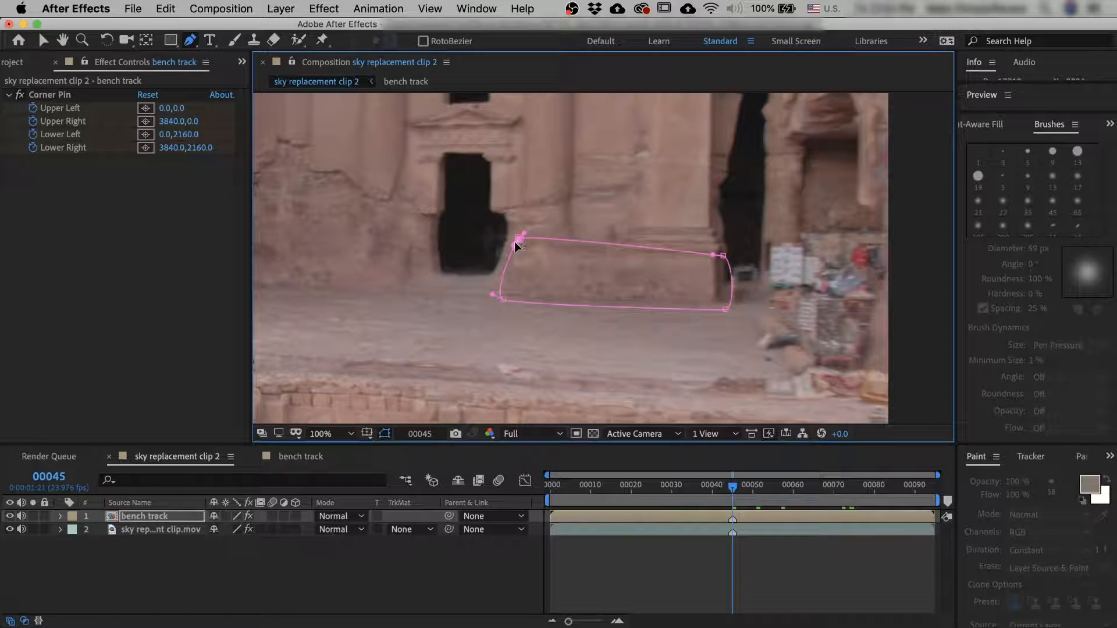
Adjust the mask's upper-left, upper-right and lower-right vertices, tightening its upper-left corner and widening its right end.
{"action": "left_click_drag", "start_coordinate": [519, 243], "coordinate": [516, 248]}
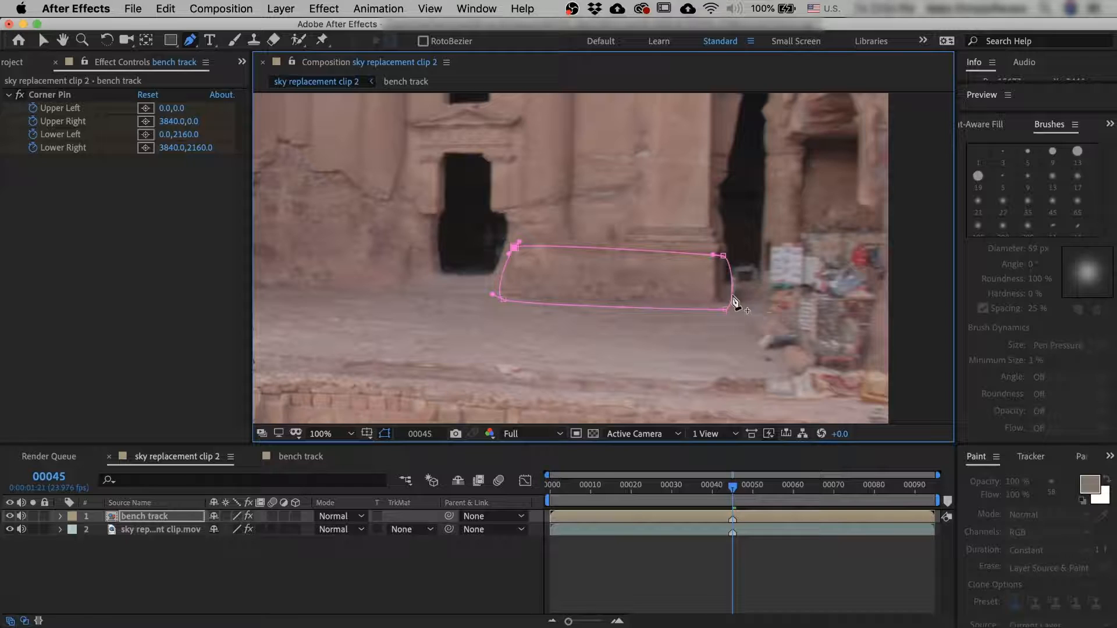
{"action": "left_click_drag", "start_coordinate": [723, 257], "coordinate": [733, 263]}
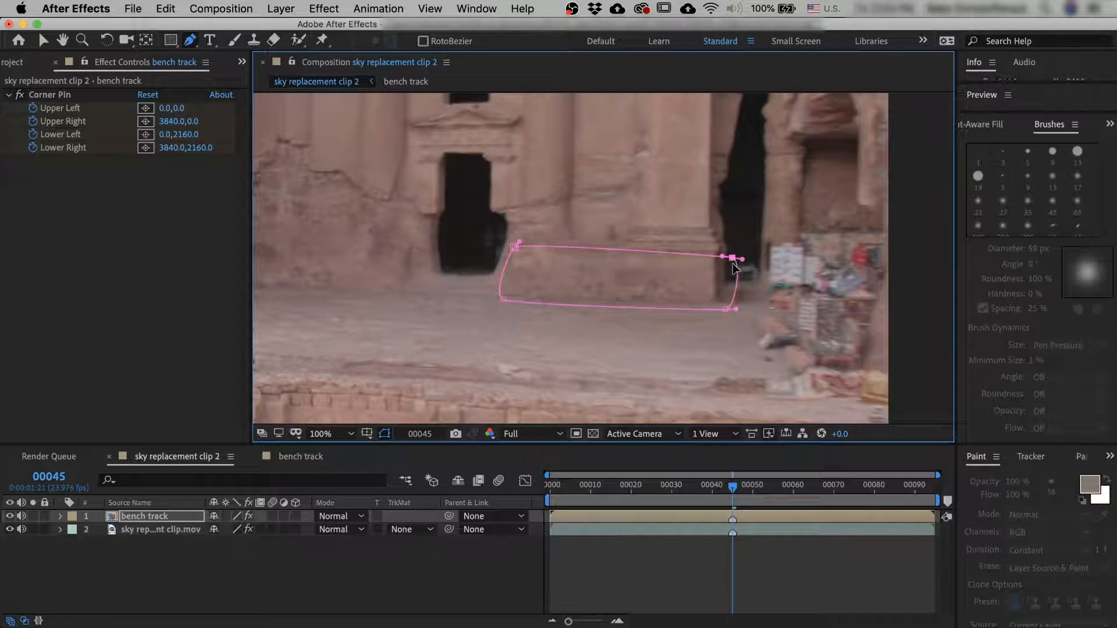
{"action": "left_click_drag", "start_coordinate": [727, 312], "coordinate": [741, 304]}
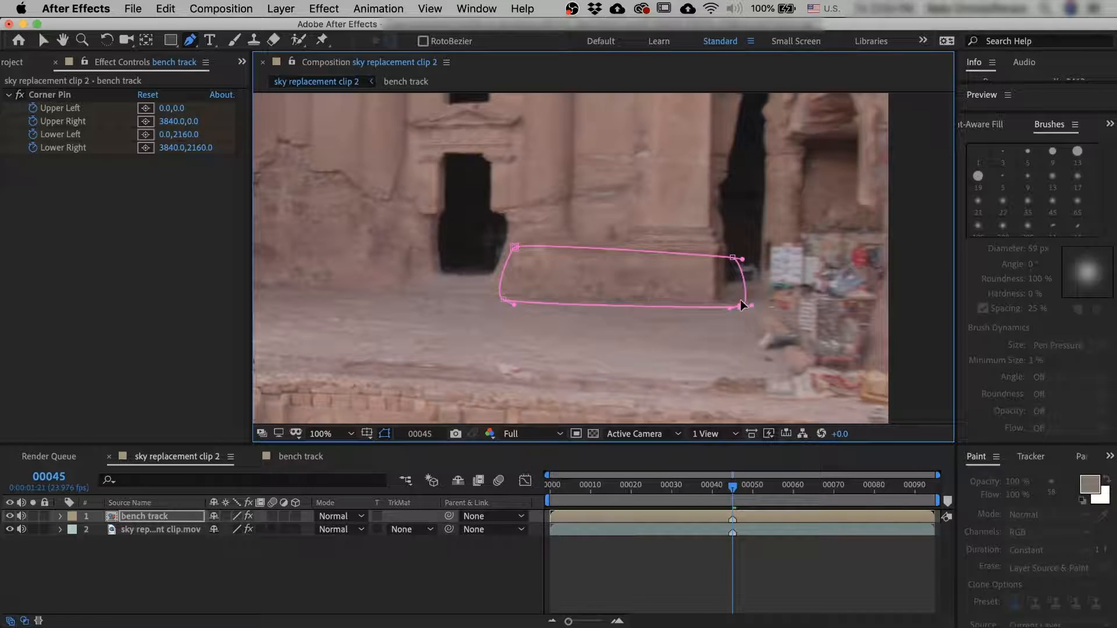
{"action": "mouse_move", "coordinate": [734, 259]}
{"action": "left_mouse_down"}
{"action": "mouse_move", "coordinate": [755, 257]}
{"action": "mouse_move", "coordinate": [691, 259]}
{"action": "mouse_move", "coordinate": [739, 255]}
{"action": "left_mouse_up"}
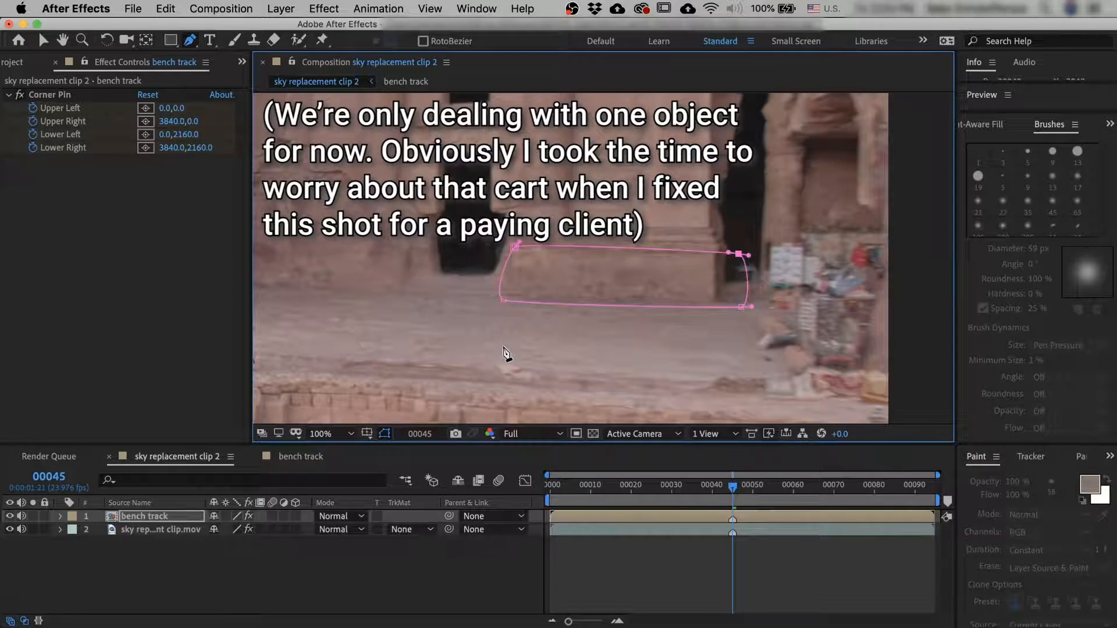
Set the bench track mask's feather to 6 pixels and check the masked patch by toggling the layer's solo state.
{"action": "key", "text": "f"}
{"action": "left_click", "coordinate": [231, 543]}
{"action": "type", "text": "6"}
{"action": "left_click", "coordinate": [331, 536]}
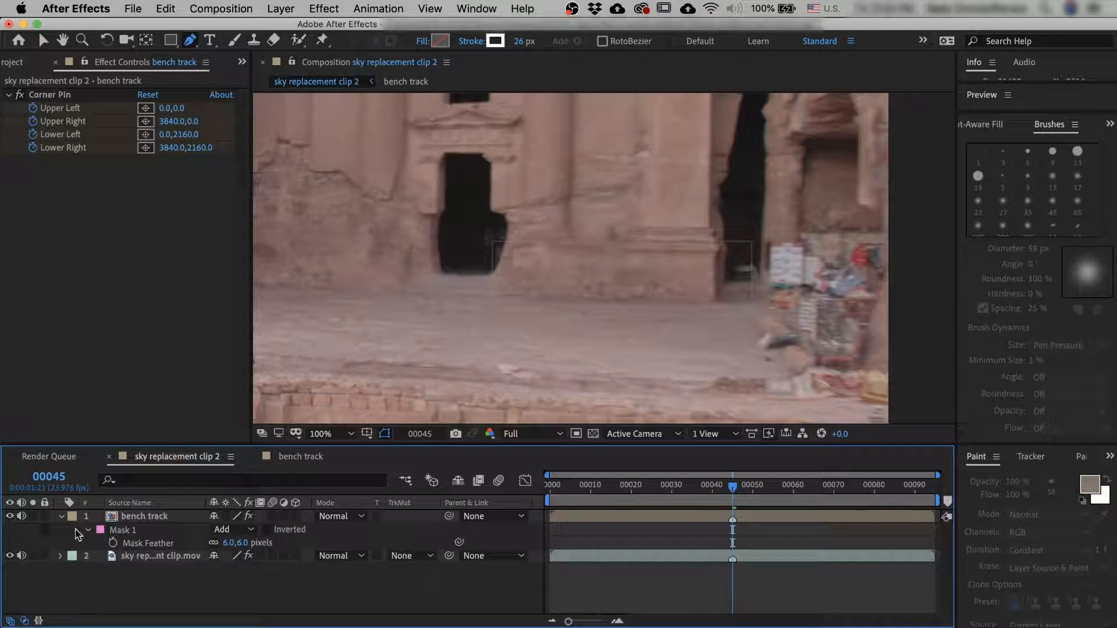
{"action": "left_click", "coordinate": [33, 516]}
{"action": "left_click", "coordinate": [34, 516]}
{"action": "left_click", "coordinate": [34, 516]}
Fit the composition in the viewer, play back the shot and scrub through it to check the bench removal.
{"action": "left_click", "coordinate": [327, 435]}
{"action": "left_click", "coordinate": [369, 163]}
{"action": "key", "text": "h"}
{"action": "key", "text": "g"}
{"action": "key", "text": "space"}
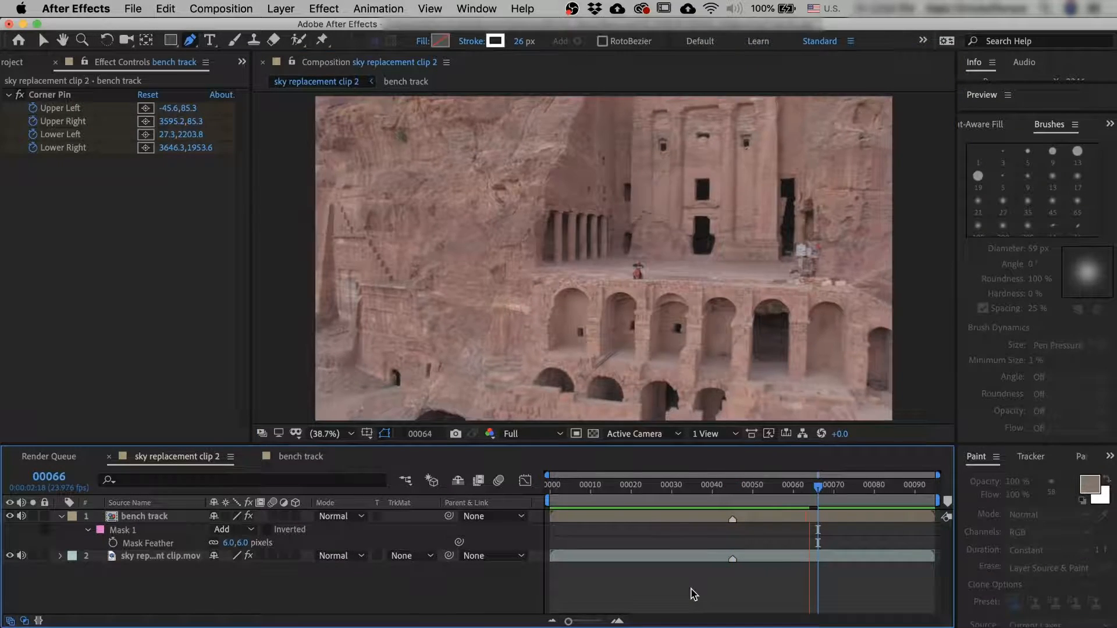
{"action": "key", "text": "space"}
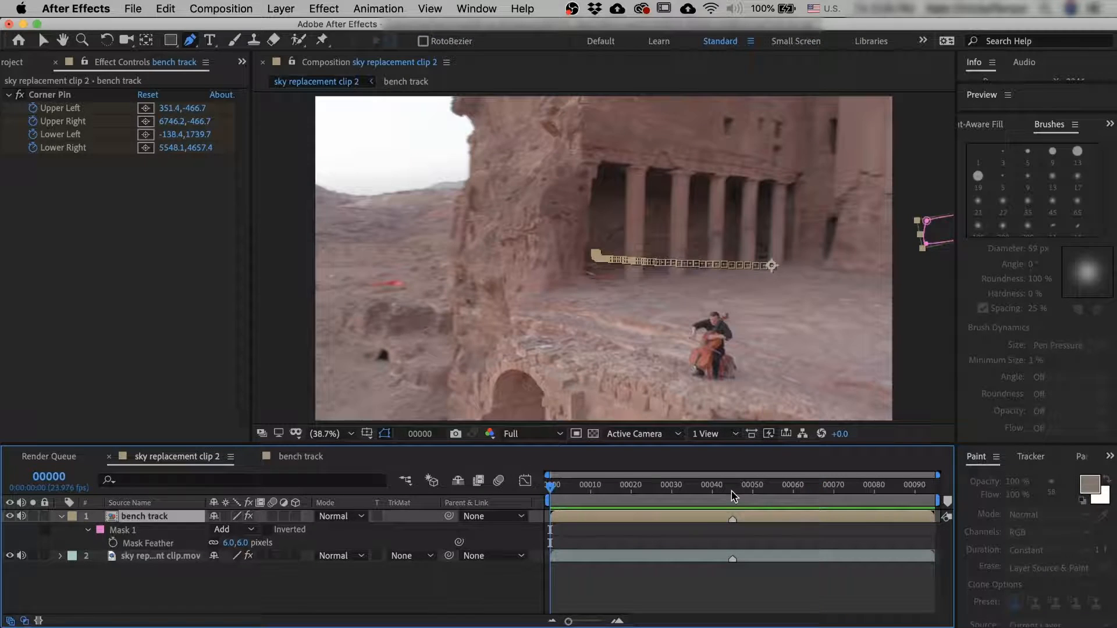
{"action": "left_click_drag", "start_coordinate": [722, 491], "coordinate": [522, 495]}
{"action": "left_click", "coordinate": [655, 491]}
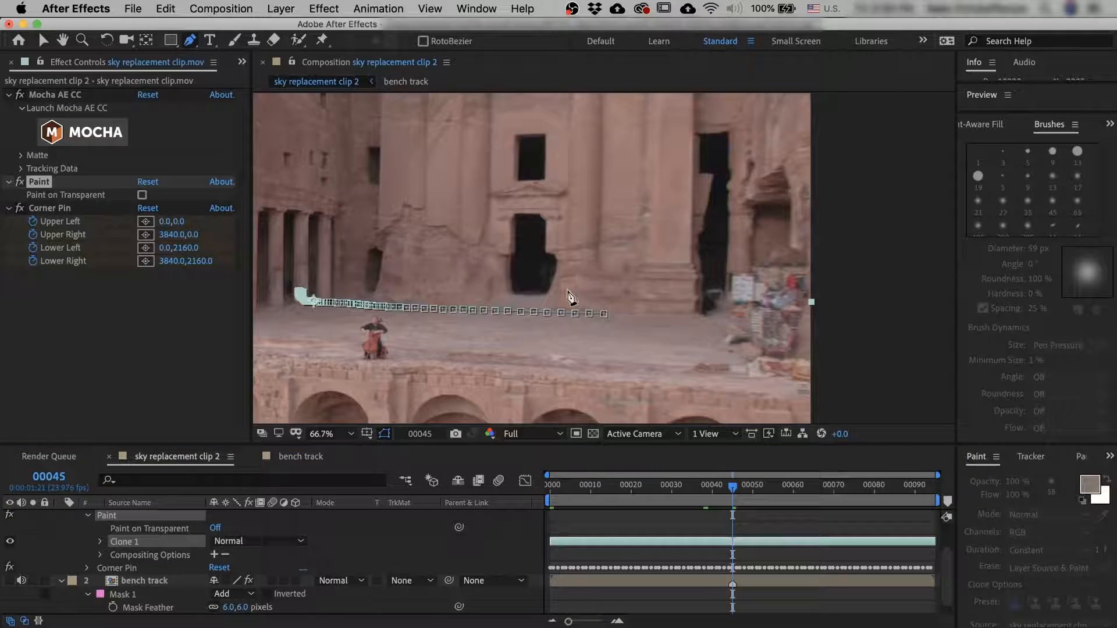
At frame 45, draw a closed, slightly curved mask around the bench area on the painted clip layer.
{"action": "left_click_drag", "start_coordinate": [564, 282], "coordinate": [560, 288]}
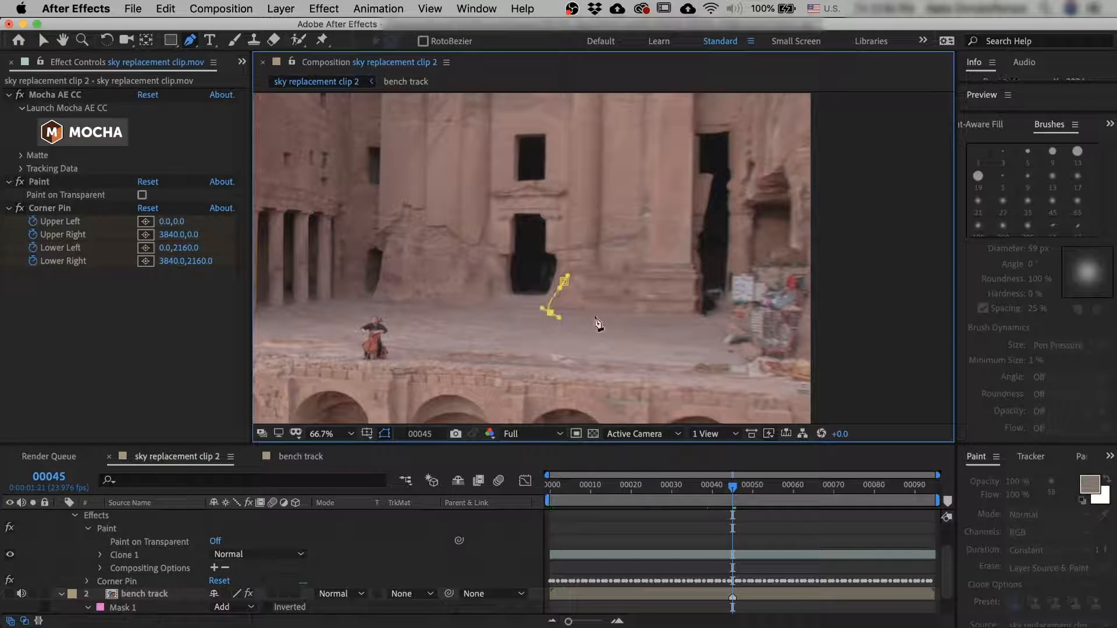
{"action": "left_click_drag", "start_coordinate": [697, 316], "coordinate": [695, 281]}
{"action": "left_click", "coordinate": [564, 282]}
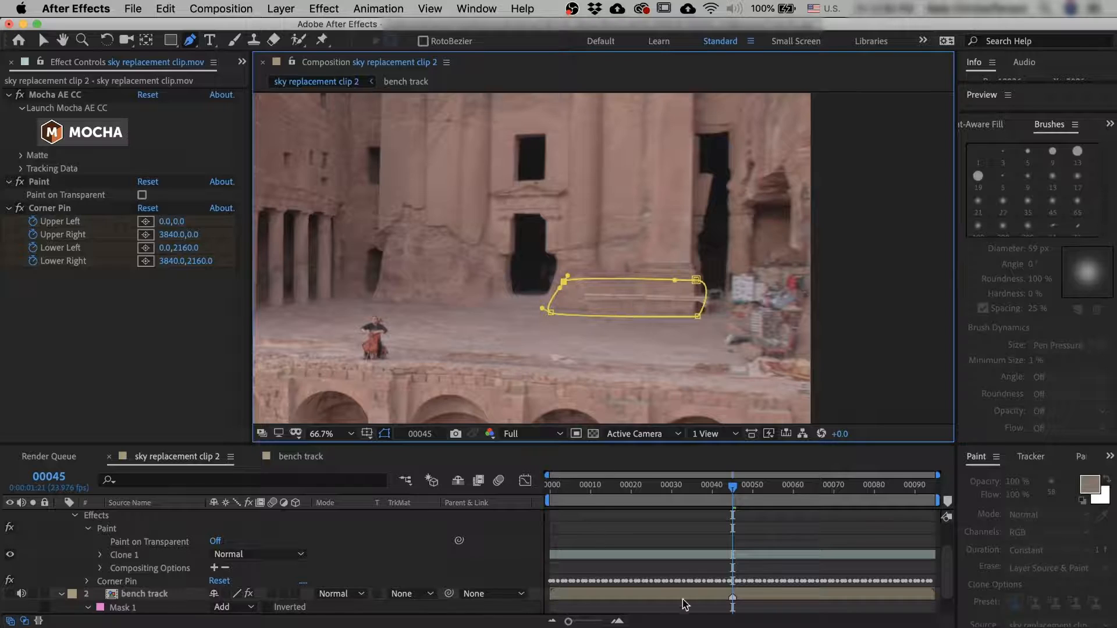
Remove the painted clip layer from the composition and open the Content-Aware Fill settings.
{"action": "scroll", "coordinate": [701, 511], "scroll_direction": "up", "scroll_amount": 3}
{"action": "left_click", "coordinate": [690, 523]}
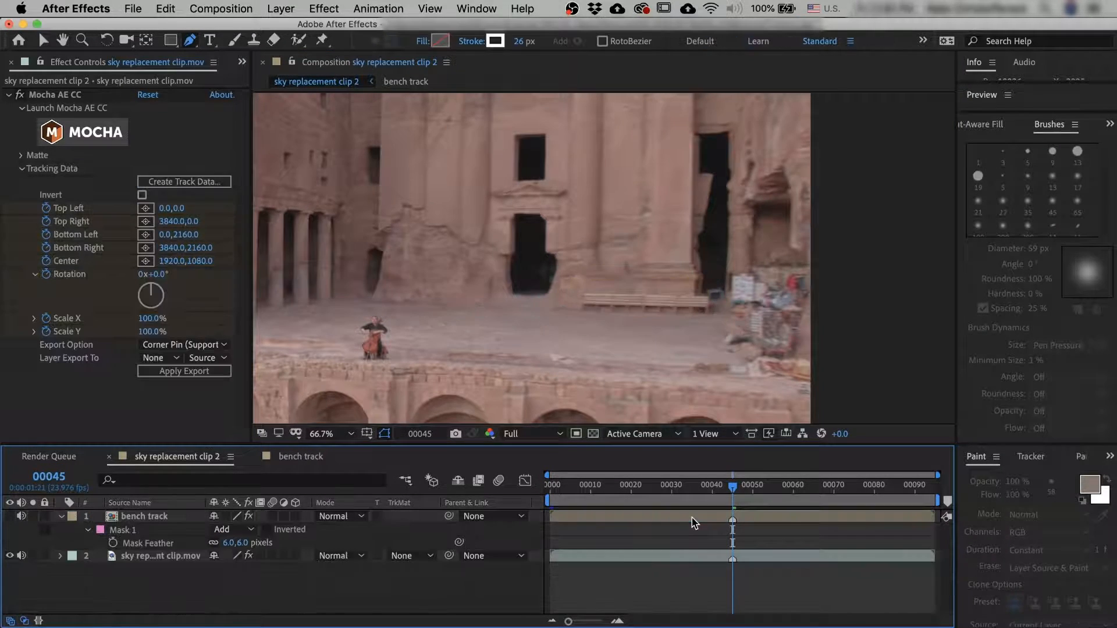
{"action": "left_click", "coordinate": [1009, 133]}
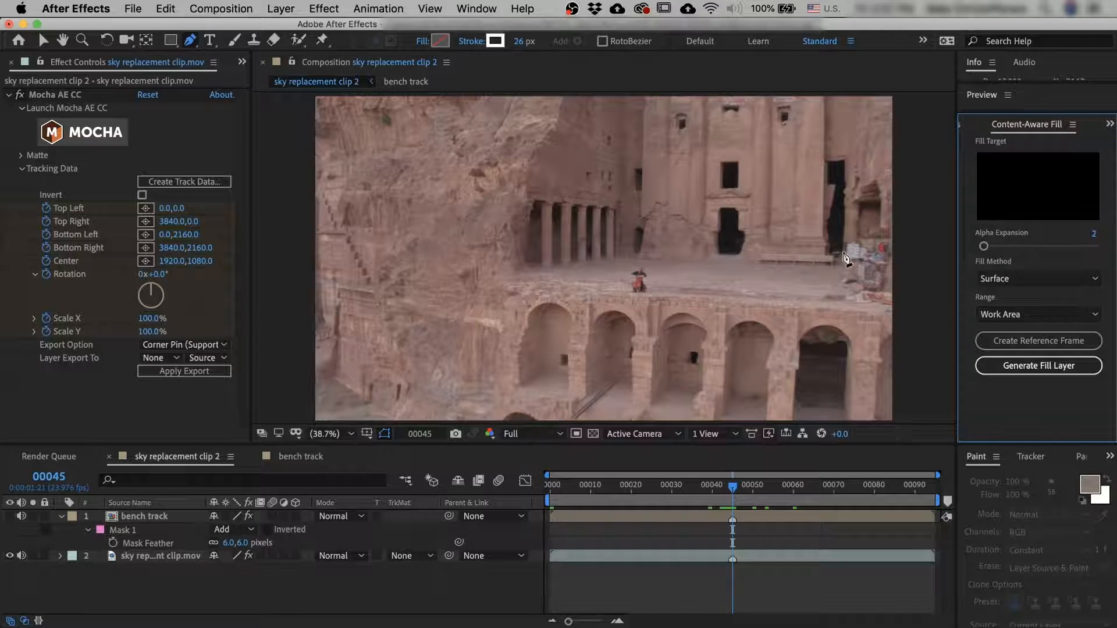
{"action": "key", "text": "v"}
{"action": "left_click", "coordinate": [657, 338]}
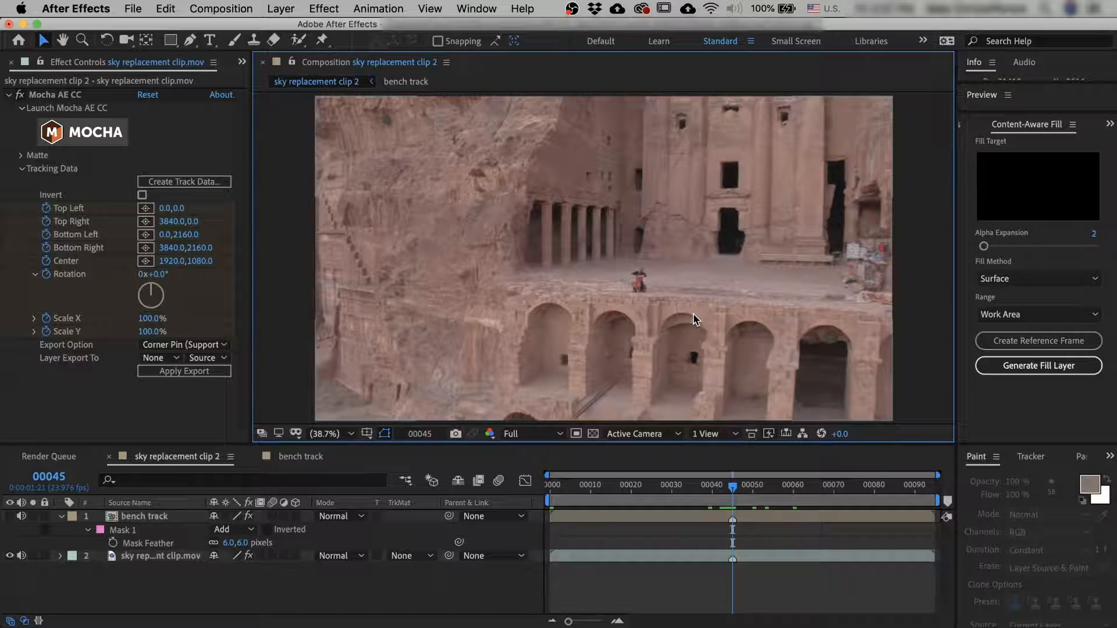
Collapse the bench track's mask properties and create a Content-Aware Fill reference frame from the sky replacement clip at frame 45.
{"action": "left_click", "coordinate": [156, 518]}
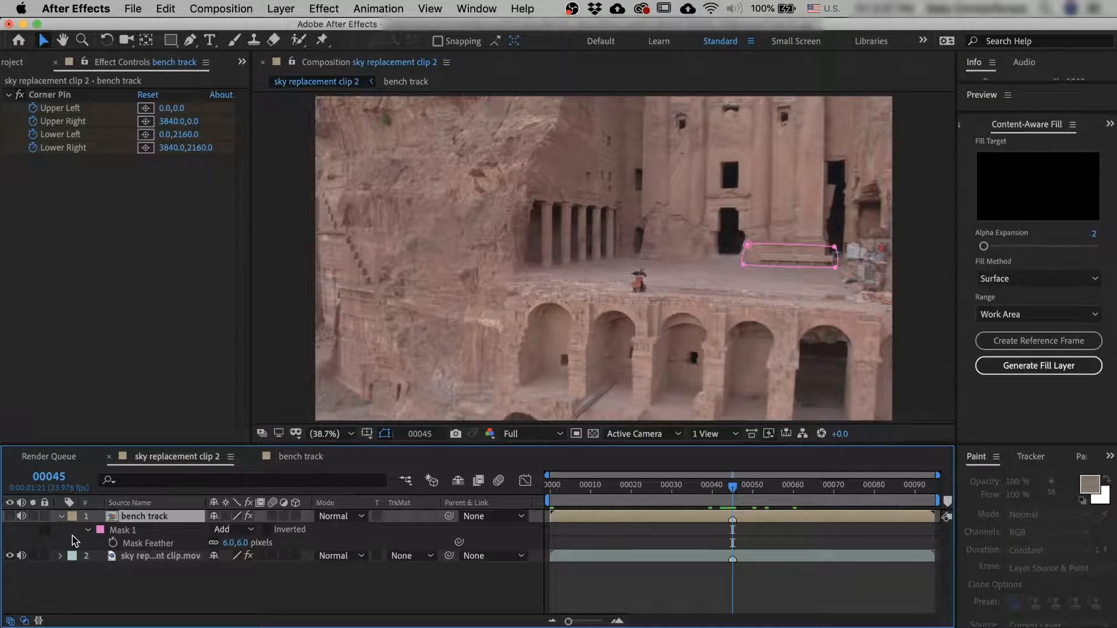
{"action": "left_click", "coordinate": [88, 530]}
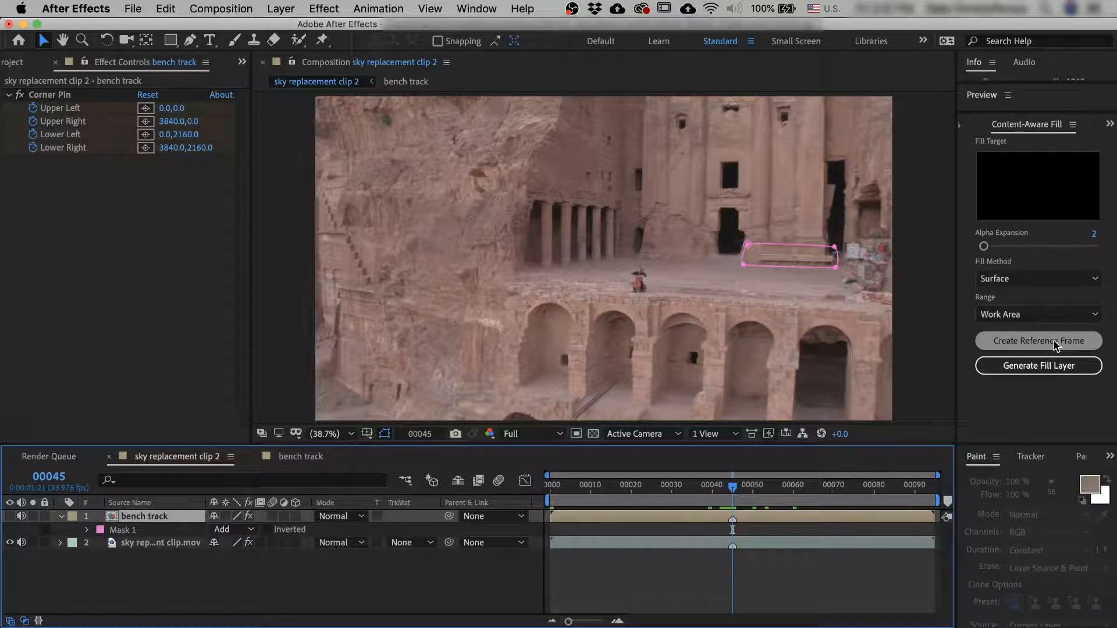
{"action": "left_click", "coordinate": [777, 544]}
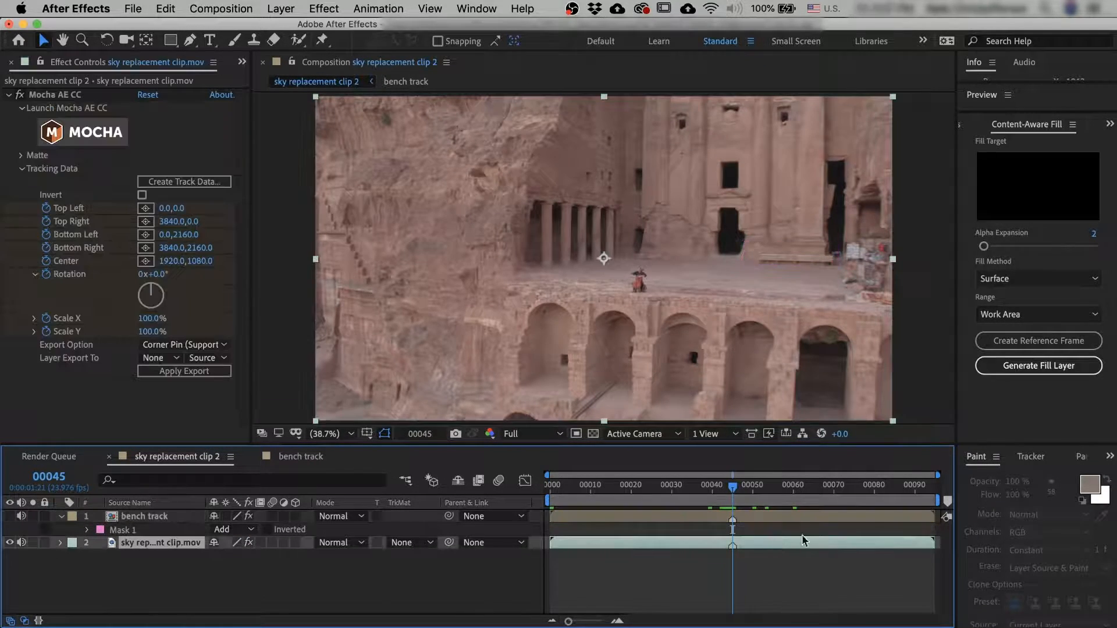
{"action": "left_click", "coordinate": [1045, 346]}
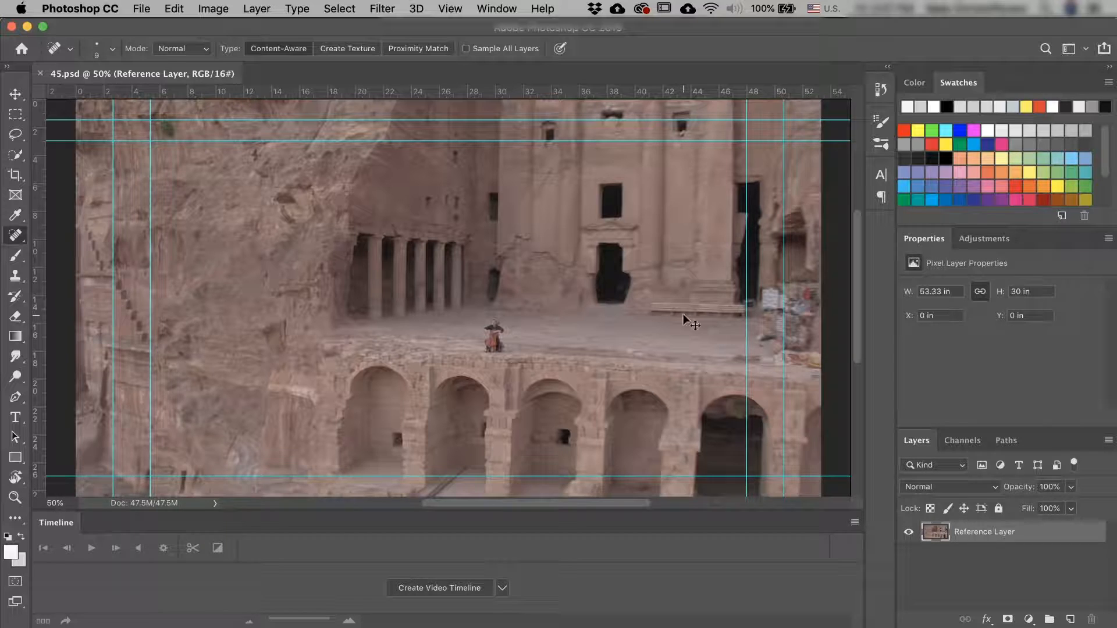
In Photoshop, paint out the bench on the Reference Layer with the content-aware Spot Healing Brush at size 70 and save 45.psd.
{"action": "key", "text": "super+plus"}
{"action": "key", "text": "super+plus"}
{"action": "left_click_drag", "start_coordinate": [603, 300], "coordinate": [201, 310]}
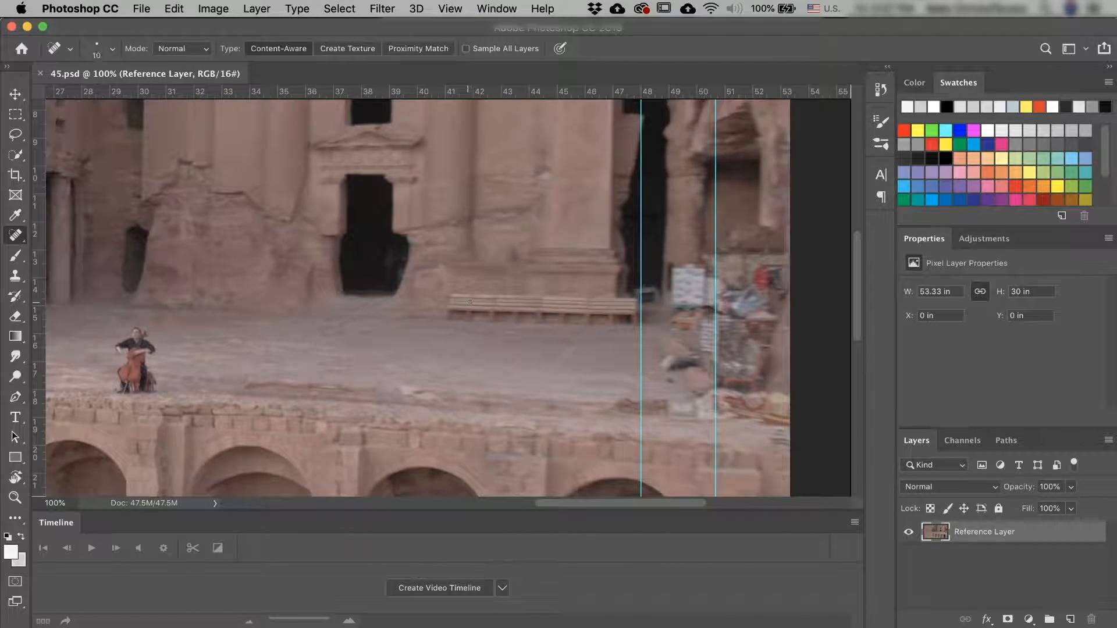
{"action": "mouse_move", "coordinate": [450, 299]}
{"action": "left_mouse_down"}
{"action": "mouse_move", "coordinate": [615, 317]}
{"action": "mouse_move", "coordinate": [637, 306]}
{"action": "mouse_move", "coordinate": [483, 299]}
{"action": "mouse_move", "coordinate": [452, 313]}
{"action": "left_mouse_up"}
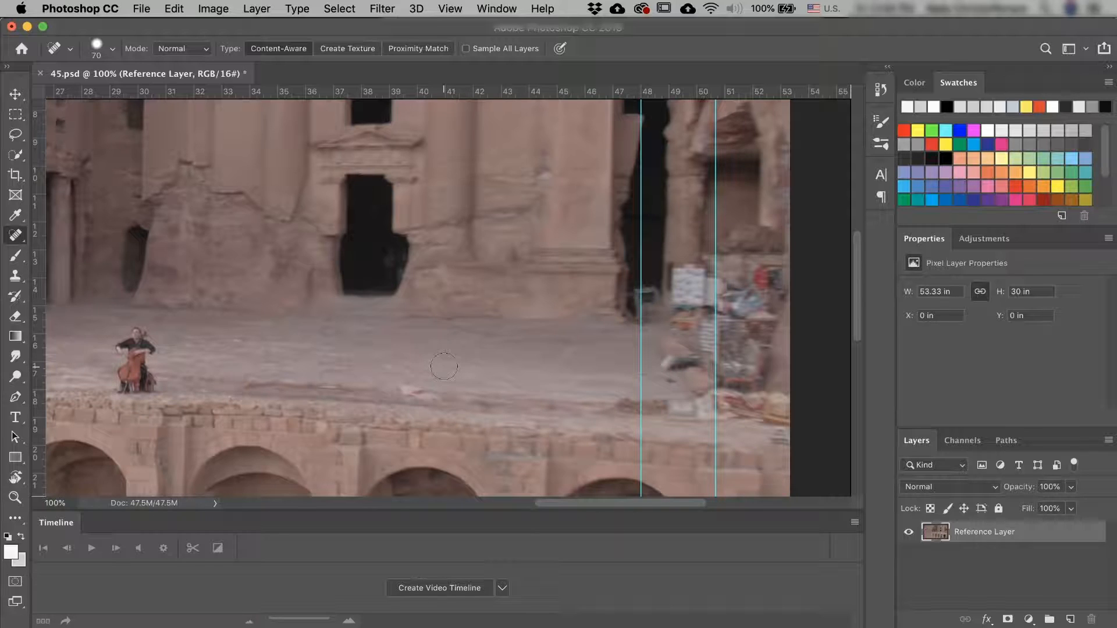
{"action": "mouse_move", "coordinate": [588, 317]}
{"action": "left_mouse_down"}
{"action": "mouse_move", "coordinate": [438, 333]}
{"action": "mouse_move", "coordinate": [611, 317]}
{"action": "left_mouse_up"}
{"action": "left_click", "coordinate": [537, 317]}
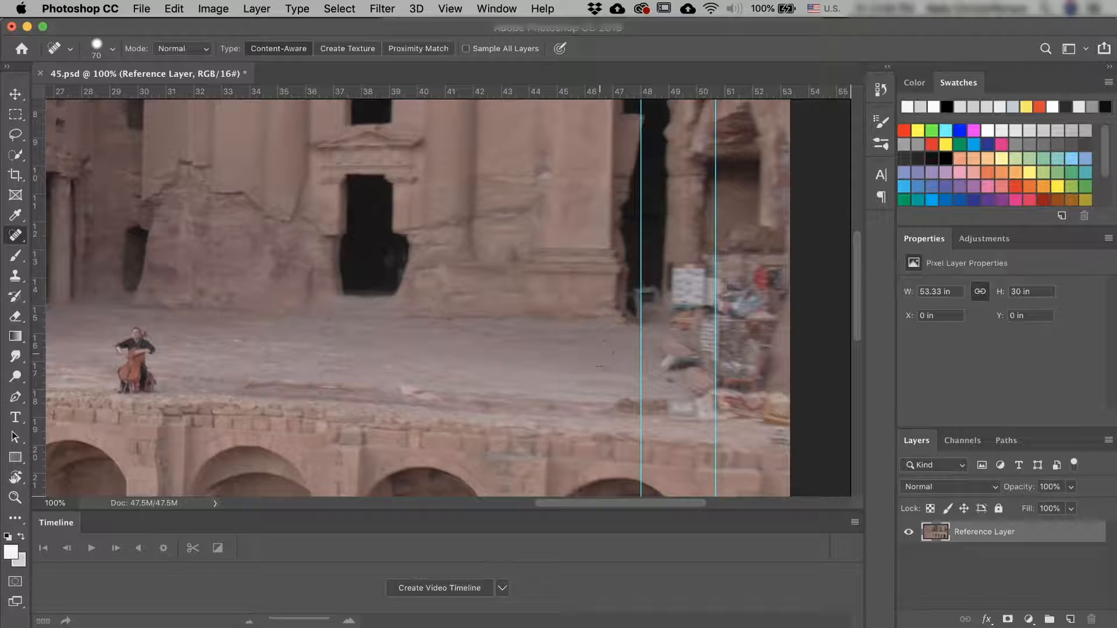
{"action": "key", "text": "super+s"}
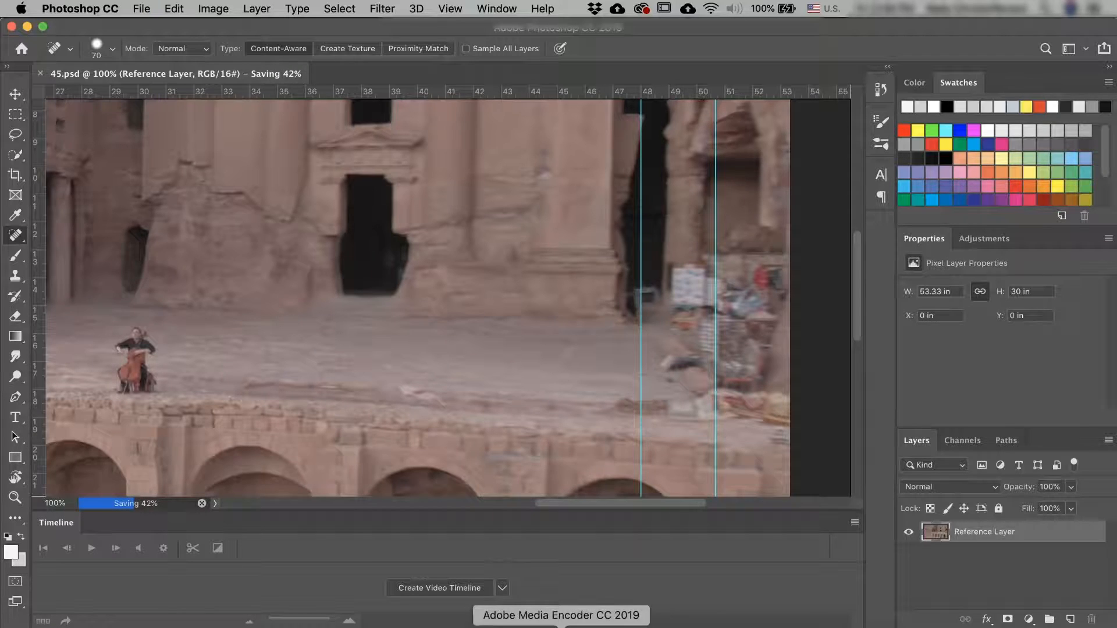
Switch back to After Effects and move the Reference Frame layer to the top of the layer stack.
{"action": "left_click", "coordinate": [562, 618]}
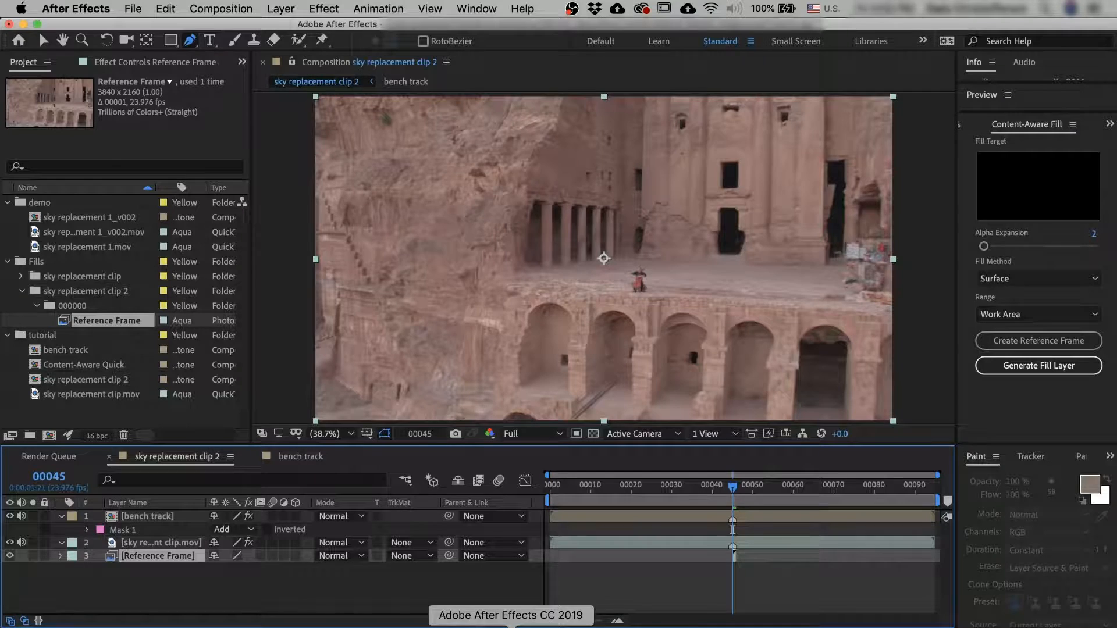
{"action": "left_click", "coordinate": [170, 578]}
{"action": "left_click", "coordinate": [156, 557]}
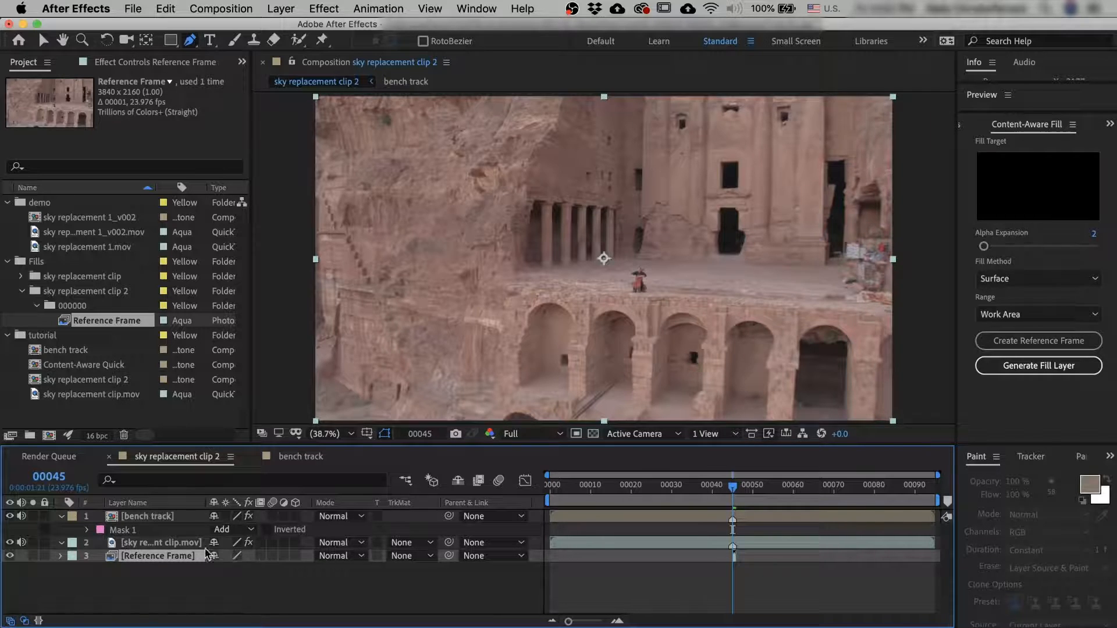
{"action": "left_click_drag", "start_coordinate": [174, 562], "coordinate": [174, 511]}
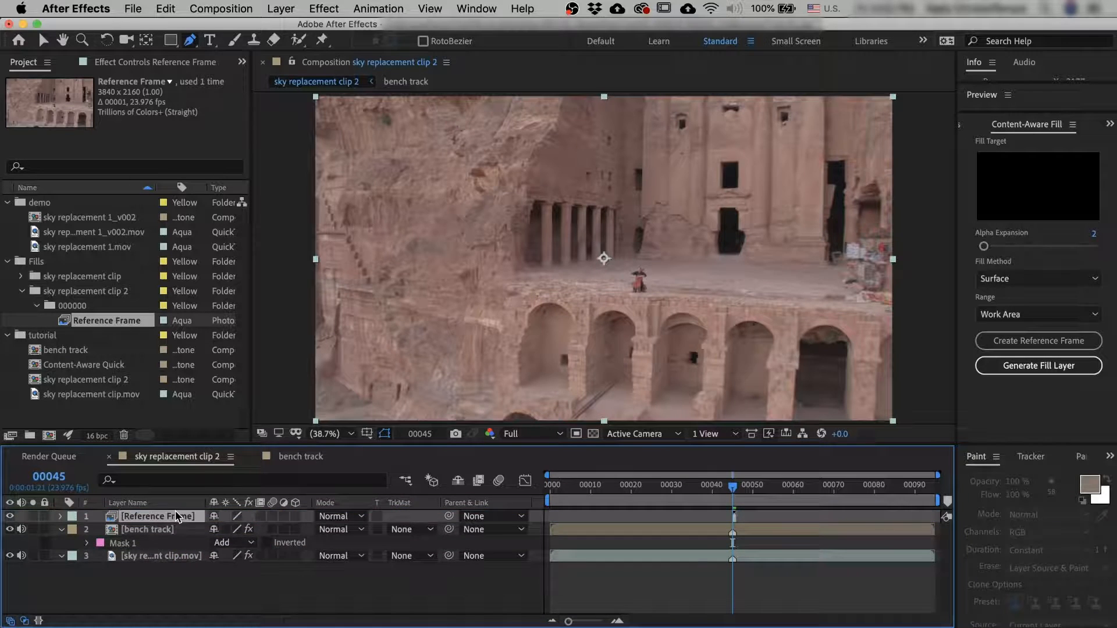
Enable time remapping on the Reference Frame layer and extend it in both directions to span the whole composition.
{"action": "right_click", "coordinate": [737, 530]}
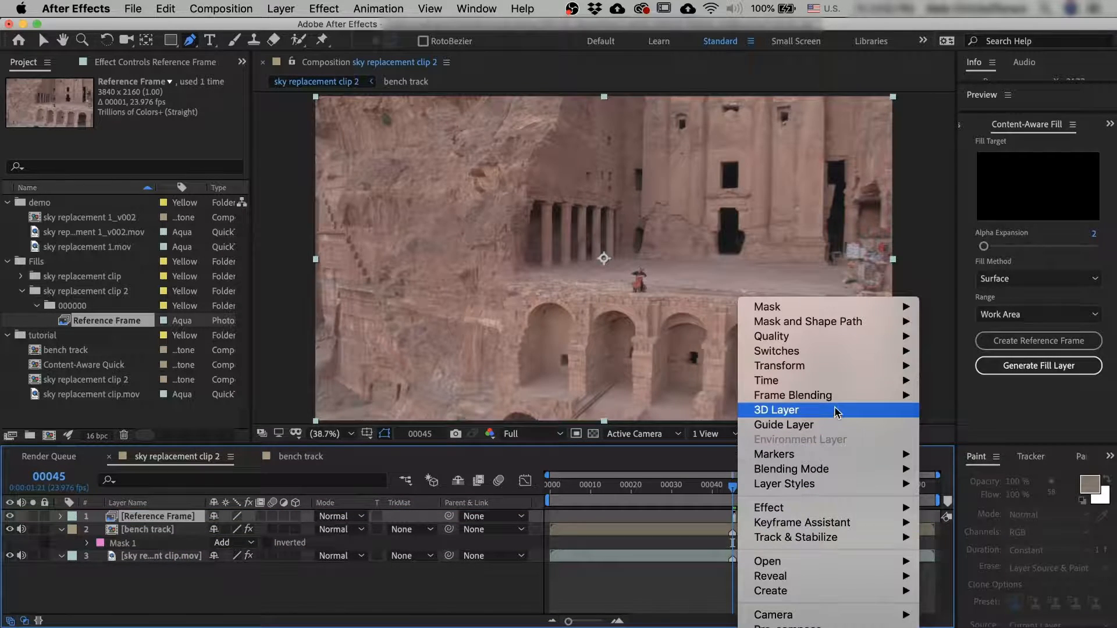
{"action": "mouse_move", "coordinate": [836, 387]}
{"action": "left_click", "coordinate": [992, 380]}
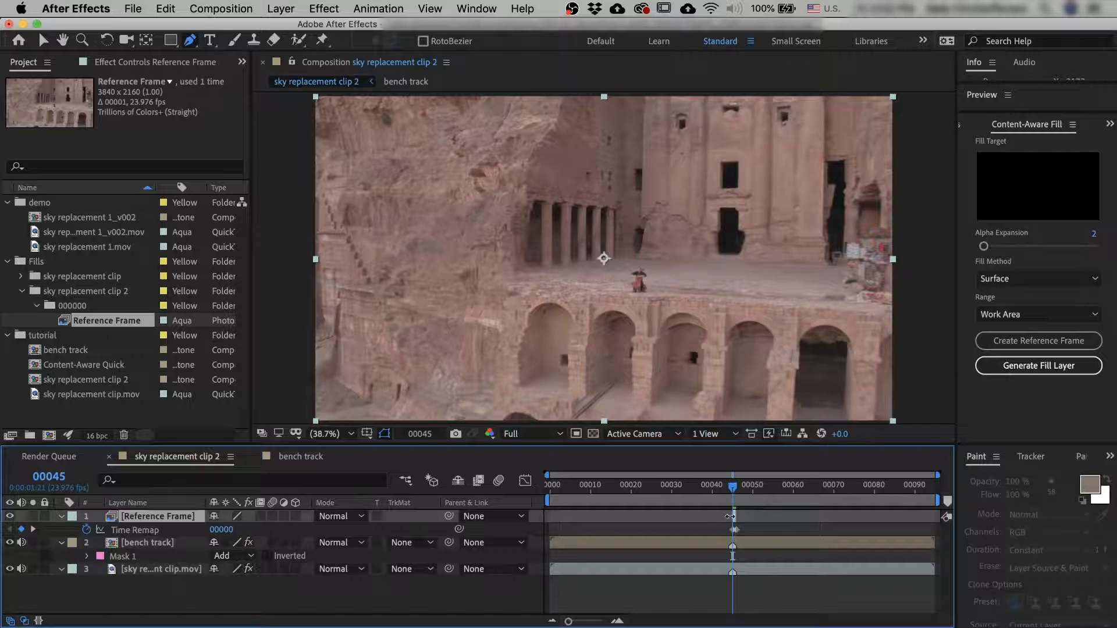
{"action": "left_click_drag", "start_coordinate": [741, 516], "coordinate": [932, 523]}
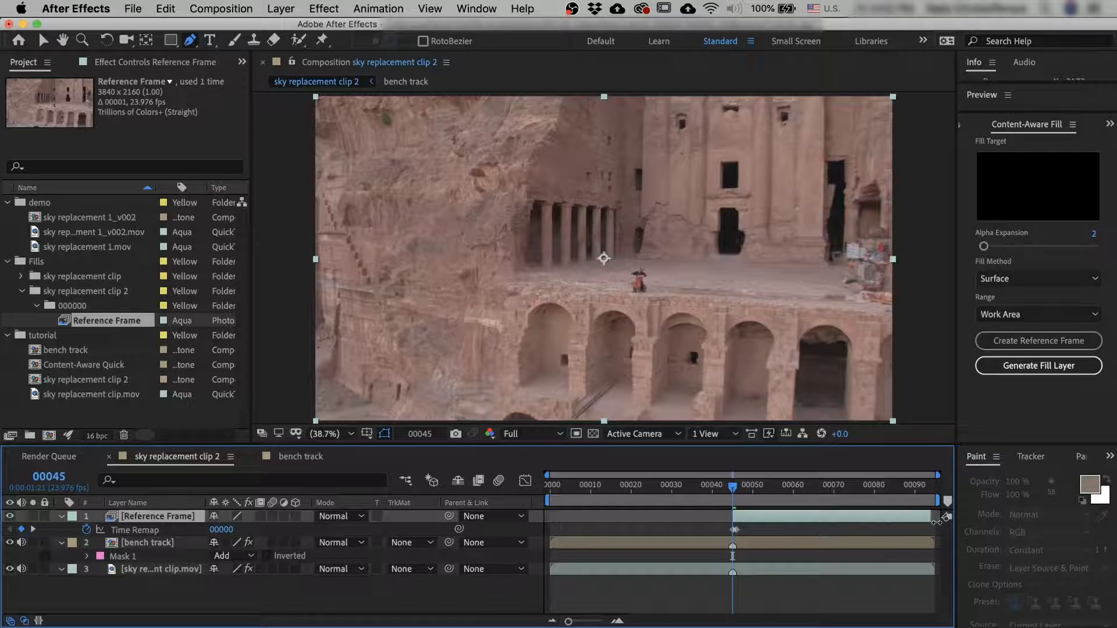
{"action": "left_click_drag", "start_coordinate": [727, 513], "coordinate": [547, 519]}
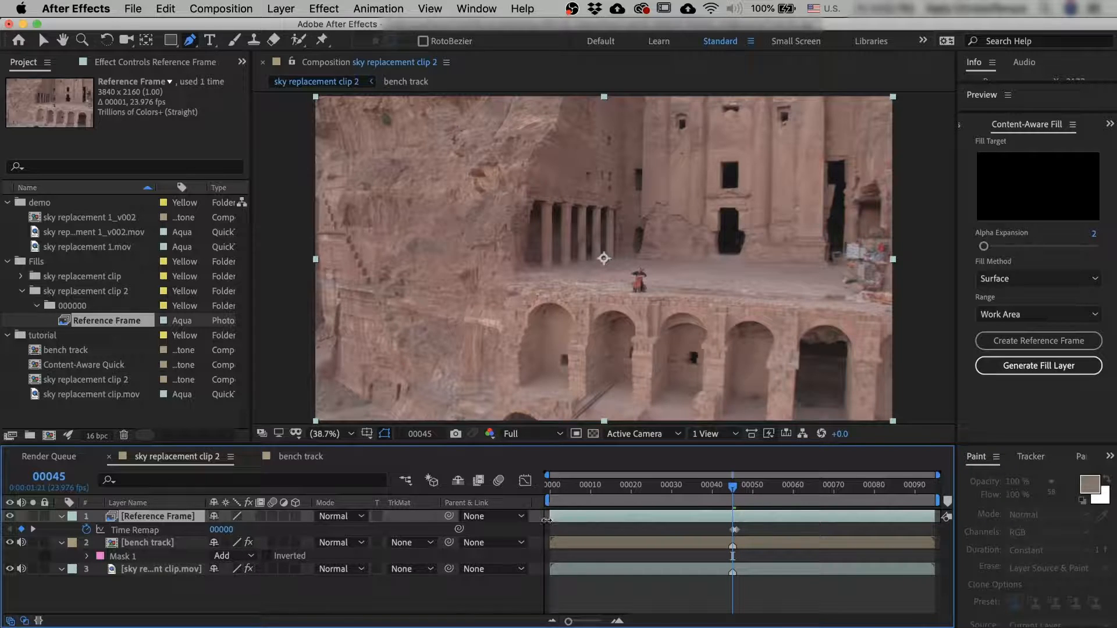
Hide the bench track layer and collapse its properties.
{"action": "left_click", "coordinate": [8, 542]}
{"action": "left_click", "coordinate": [59, 544]}
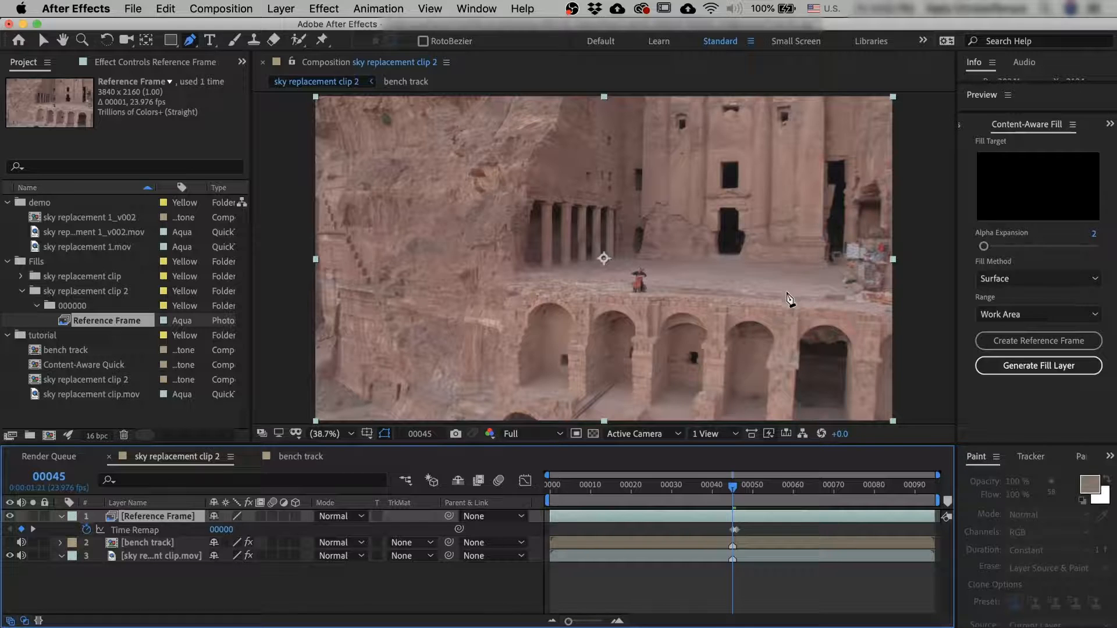
{"action": "key", "text": "v"}
{"action": "left_click", "coordinate": [668, 556]}
{"action": "left_click", "coordinate": [669, 518]}
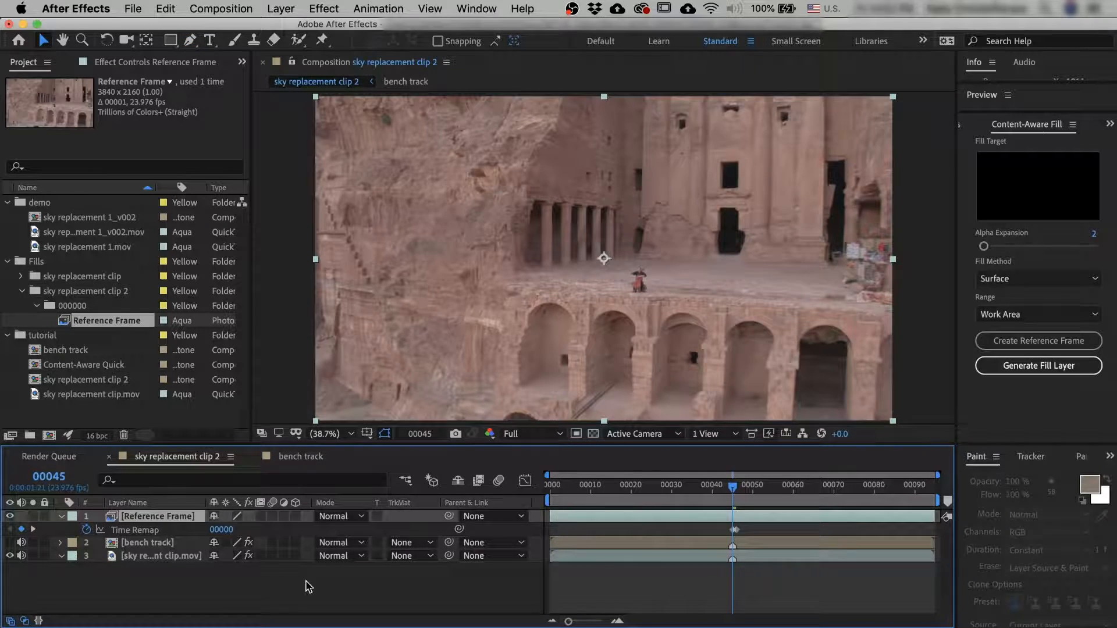
Export the sky replacement clip's Mocha corner pin data to the Reference Frame layer and scrub to frame 70 to check the track.
{"action": "left_click", "coordinate": [154, 557]}
{"action": "left_click", "coordinate": [144, 64]}
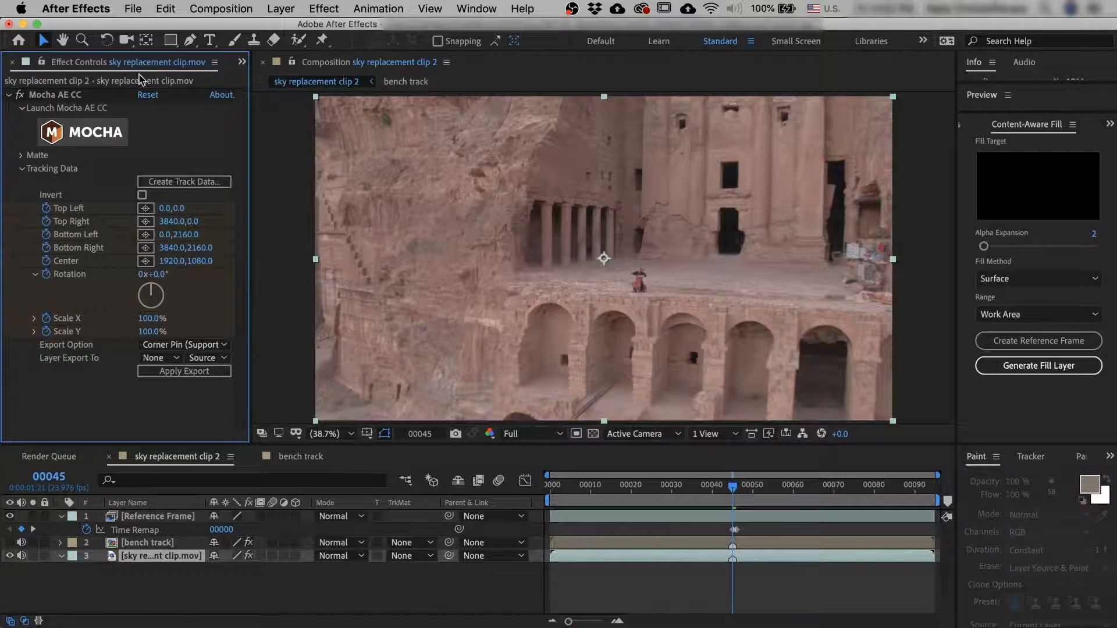
{"action": "left_click", "coordinate": [173, 359]}
{"action": "left_click", "coordinate": [187, 393]}
{"action": "left_click", "coordinate": [189, 372]}
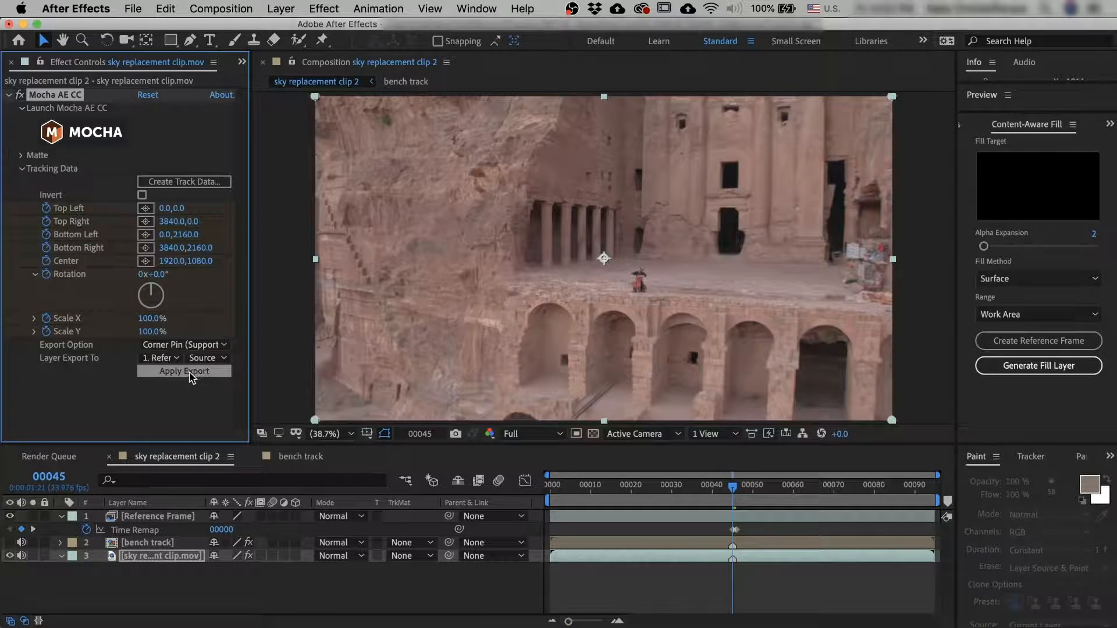
{"action": "left_click_drag", "start_coordinate": [733, 486], "coordinate": [833, 495]}
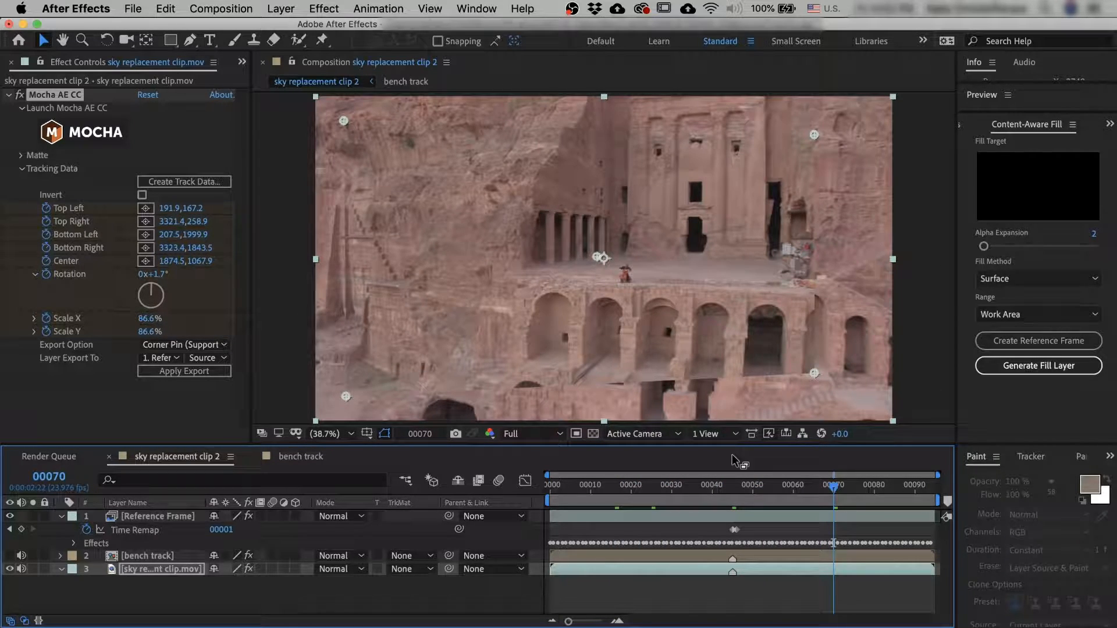
At frame 45, draw a closed mask on the Reference Frame layer around the retouched bench area and nudge its lower-right vertex outward.
{"action": "left_click_drag", "start_coordinate": [754, 495], "coordinate": [734, 494]}
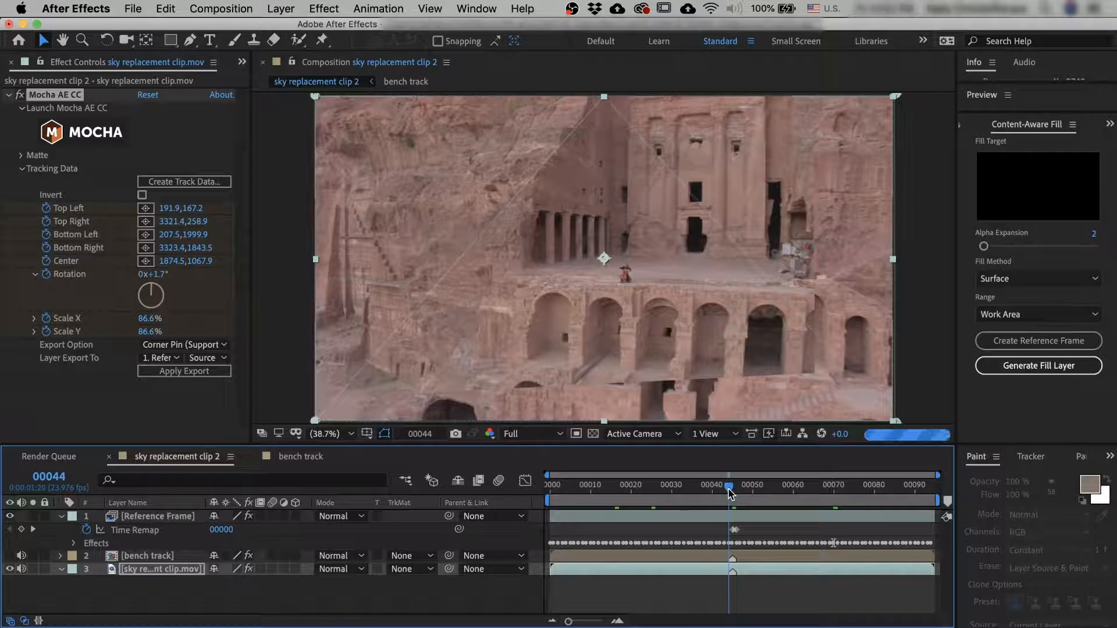
{"action": "key", "text": "g"}
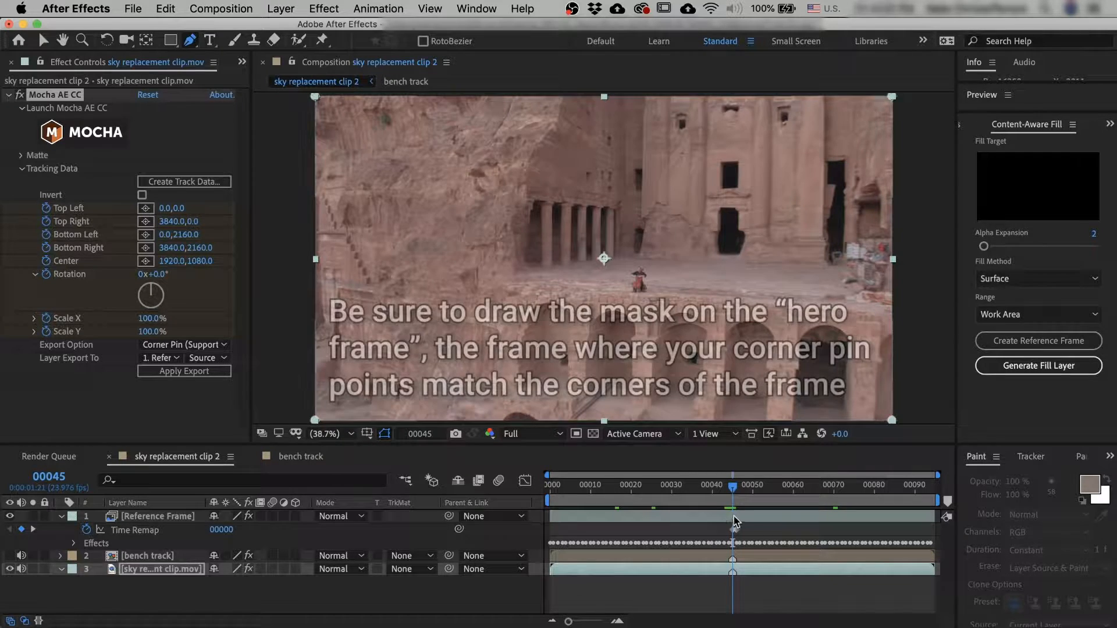
{"action": "left_click", "coordinate": [751, 517]}
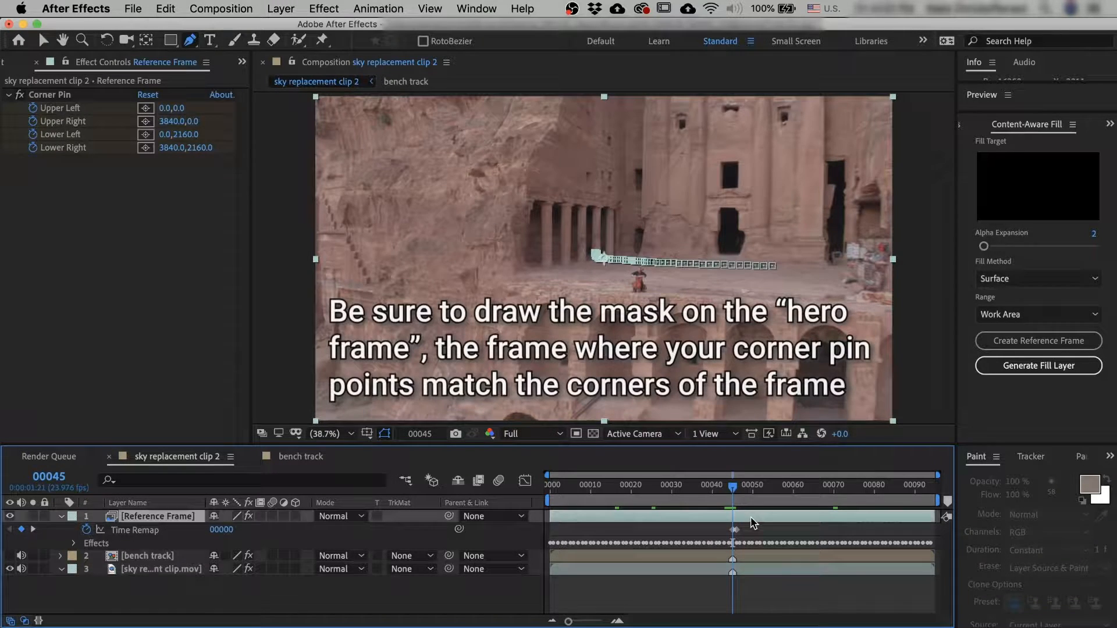
{"action": "left_click", "coordinate": [747, 239]}
{"action": "left_click", "coordinate": [827, 263]}
{"action": "left_click", "coordinate": [748, 239]}
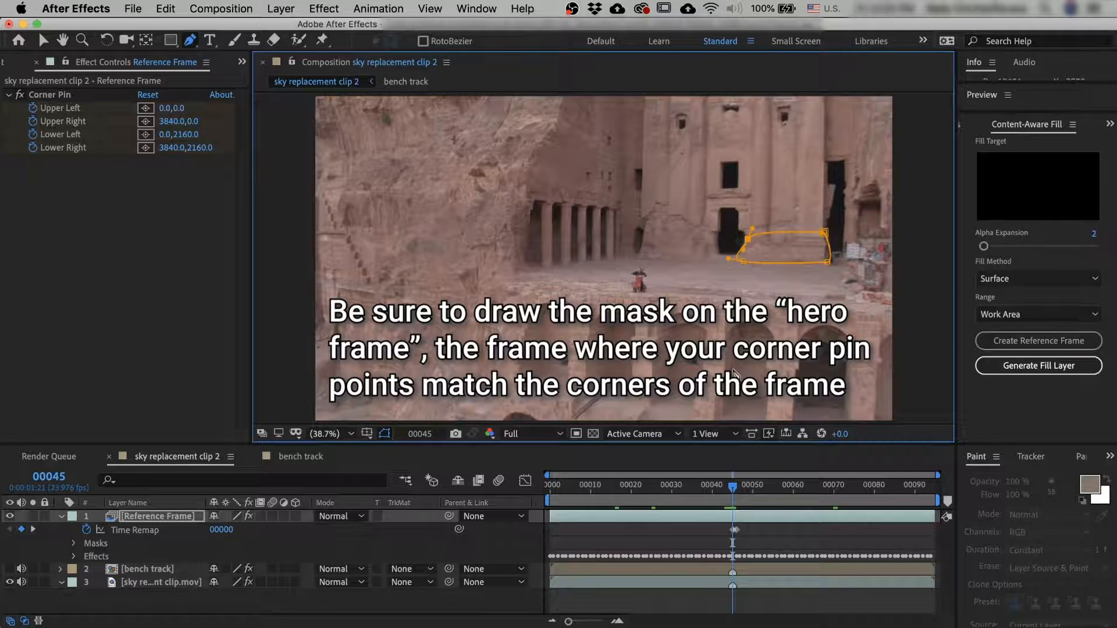
{"action": "left_click_drag", "start_coordinate": [827, 262], "coordinate": [836, 267]}
{"action": "left_click", "coordinate": [794, 605]}
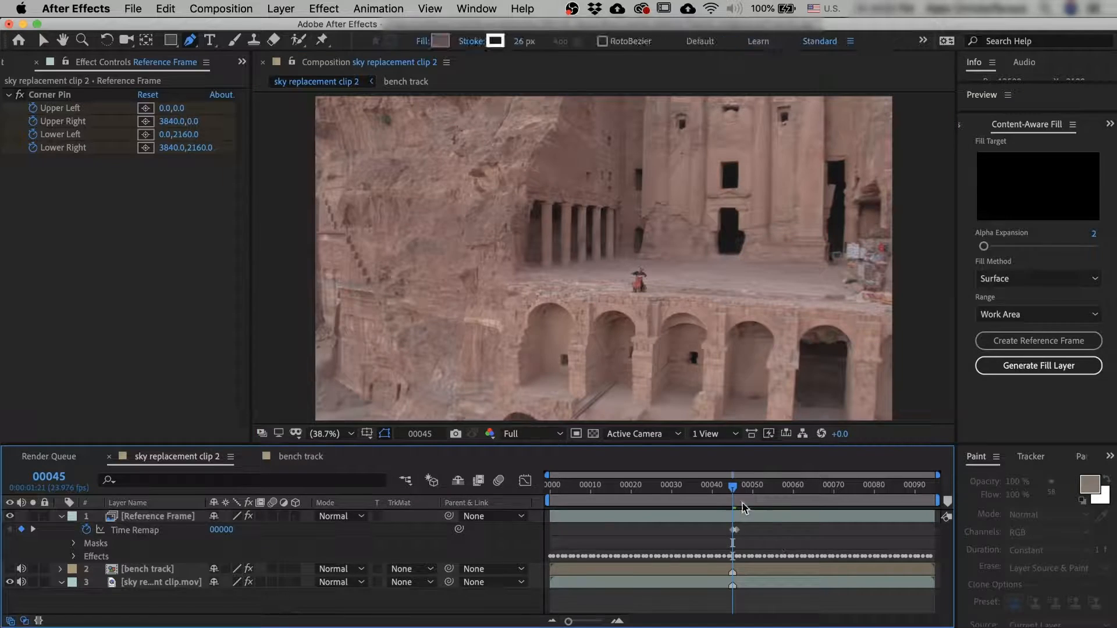
Scrub to frame 76 and check the masked patch by toggling the Reference Frame layer's solo state.
{"action": "left_click_drag", "start_coordinate": [736, 487], "coordinate": [859, 492]}
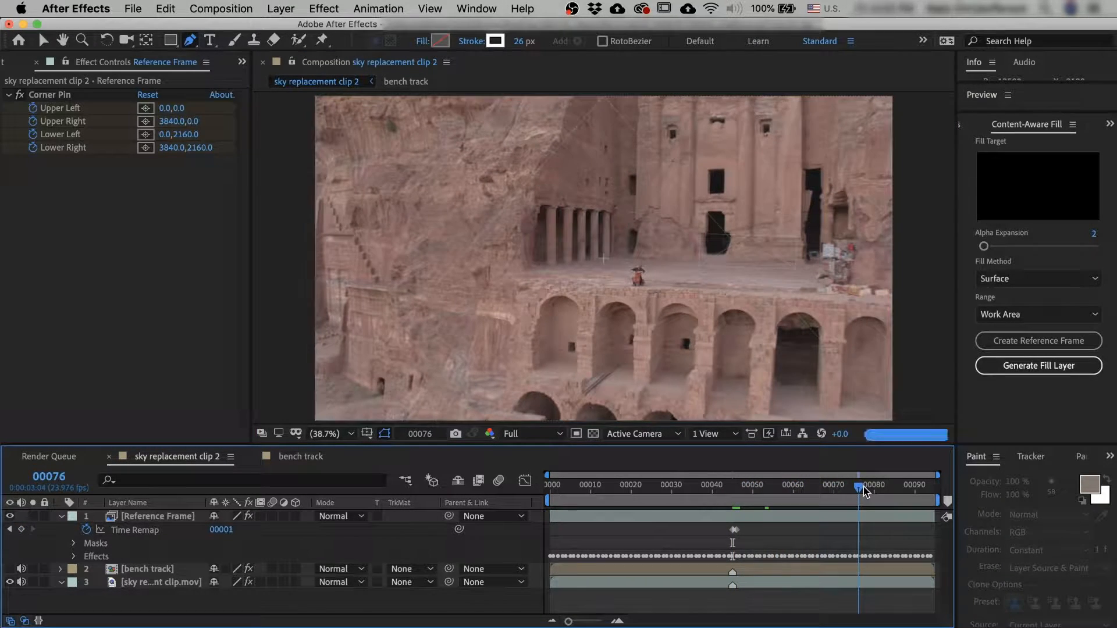
{"action": "left_click", "coordinate": [33, 516]}
{"action": "left_click", "coordinate": [33, 517]}
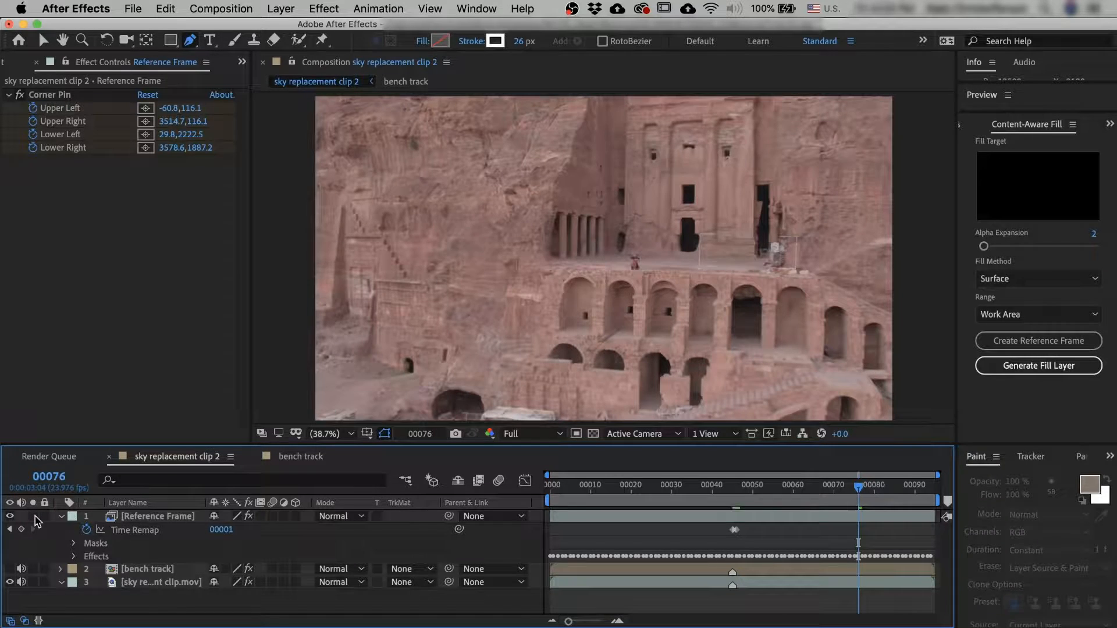
Set the Reference Frame mask's feather to 5 pixels and move to frame 58.
{"action": "left_click", "coordinate": [157, 516]}
{"action": "key", "text": "f"}
{"action": "mouse_move", "coordinate": [782, 495]}
{"action": "left_mouse_down"}
{"action": "mouse_move", "coordinate": [733, 494]}
{"action": "mouse_move", "coordinate": [786, 494]}
{"action": "left_mouse_up"}
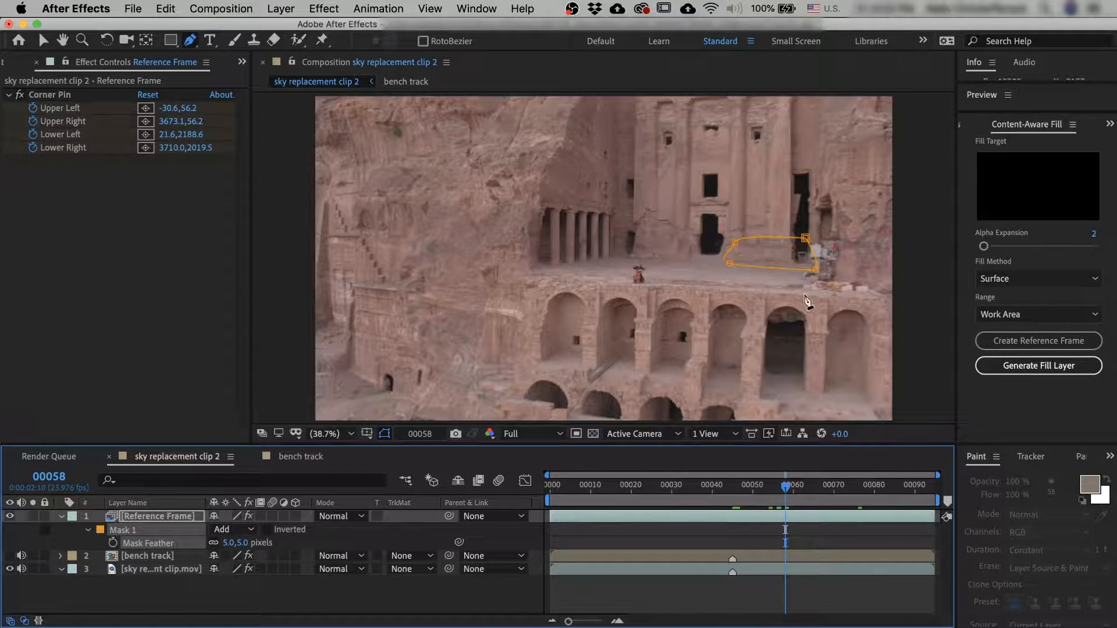
Check the feathered patch with the Reference Frame layer soloed, then unsolo it and scrub through the full shot.
{"action": "left_click", "coordinate": [34, 516]}
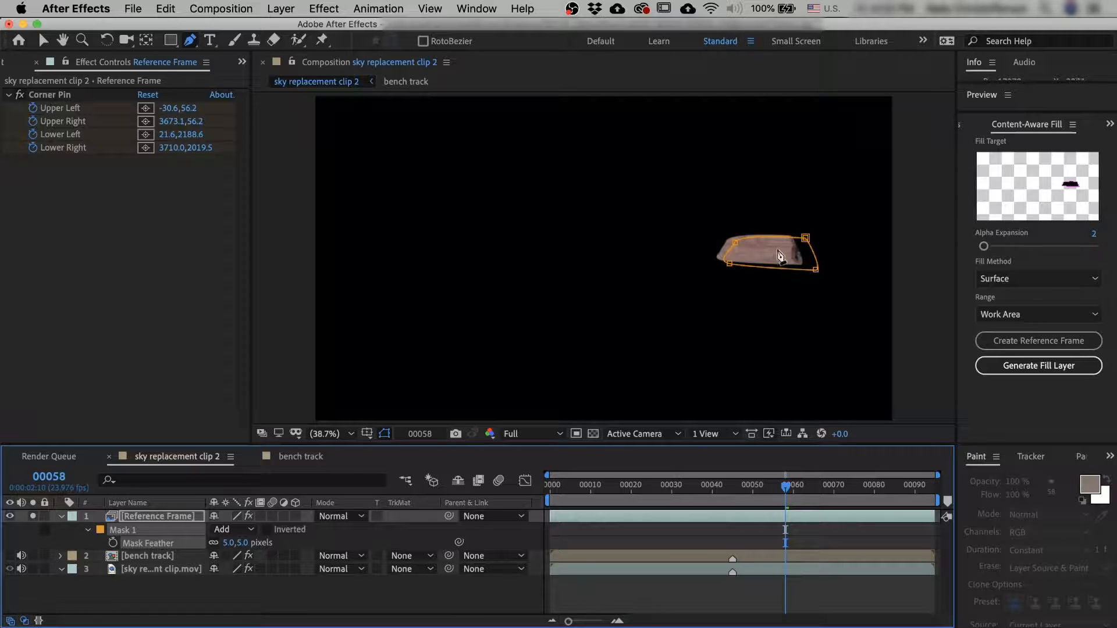
{"action": "left_click_drag", "start_coordinate": [801, 498], "coordinate": [890, 488]}
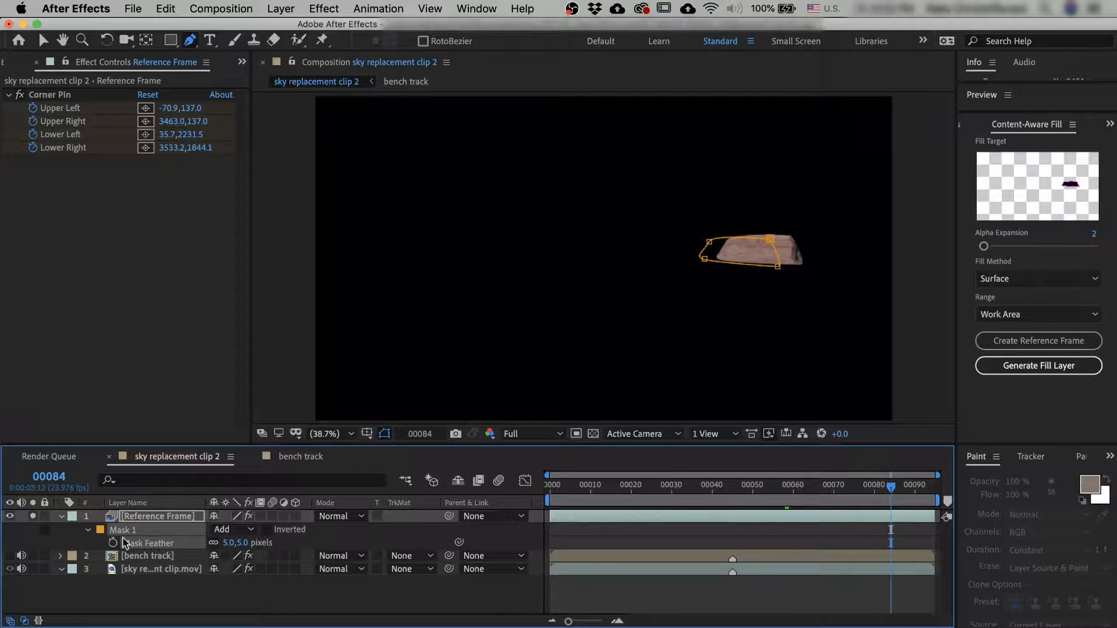
{"action": "left_click", "coordinate": [33, 517]}
{"action": "left_click_drag", "start_coordinate": [891, 530], "coordinate": [799, 532]}
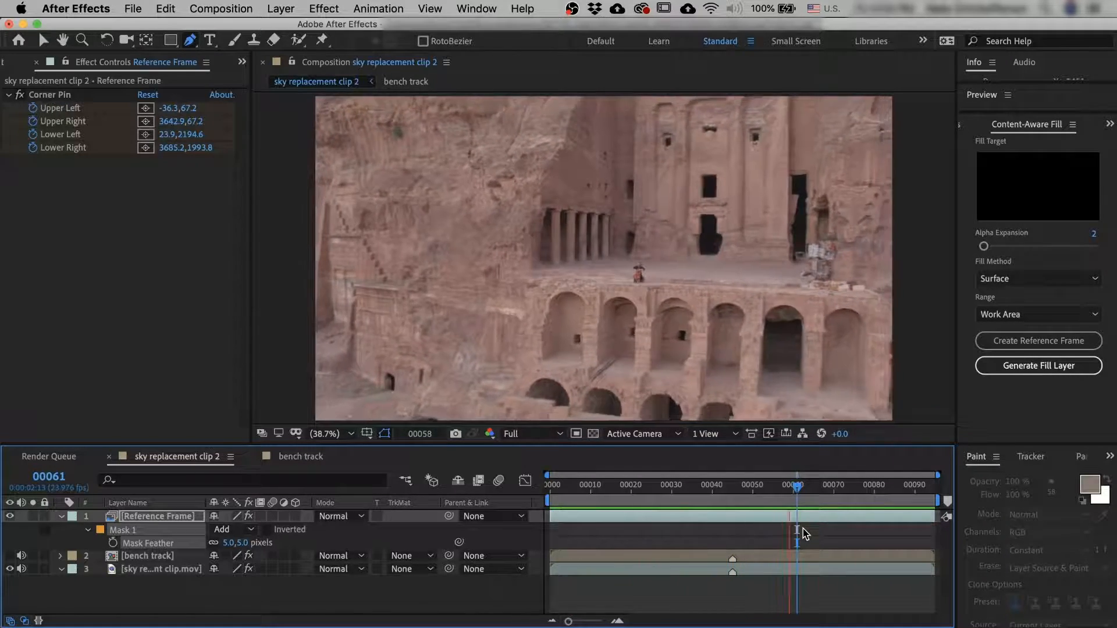
{"action": "left_click_drag", "start_coordinate": [803, 528], "coordinate": [764, 510]}
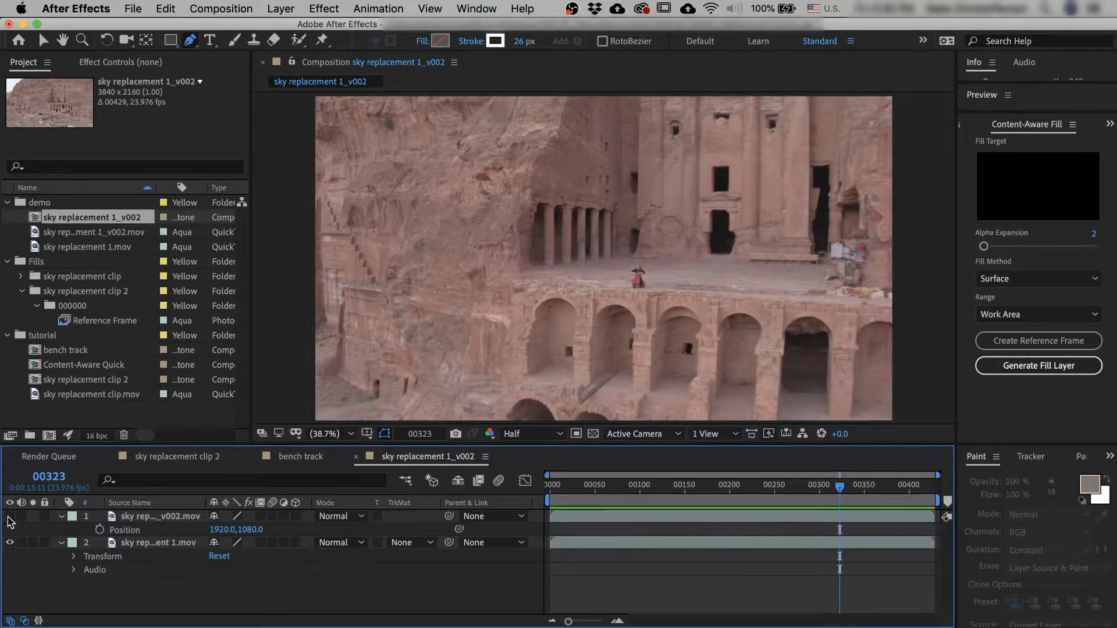
Show the top _v002 clip in the sky replacement 1_v002 composition to compare it with the original footage.
{"action": "left_click", "coordinate": [9, 516]}
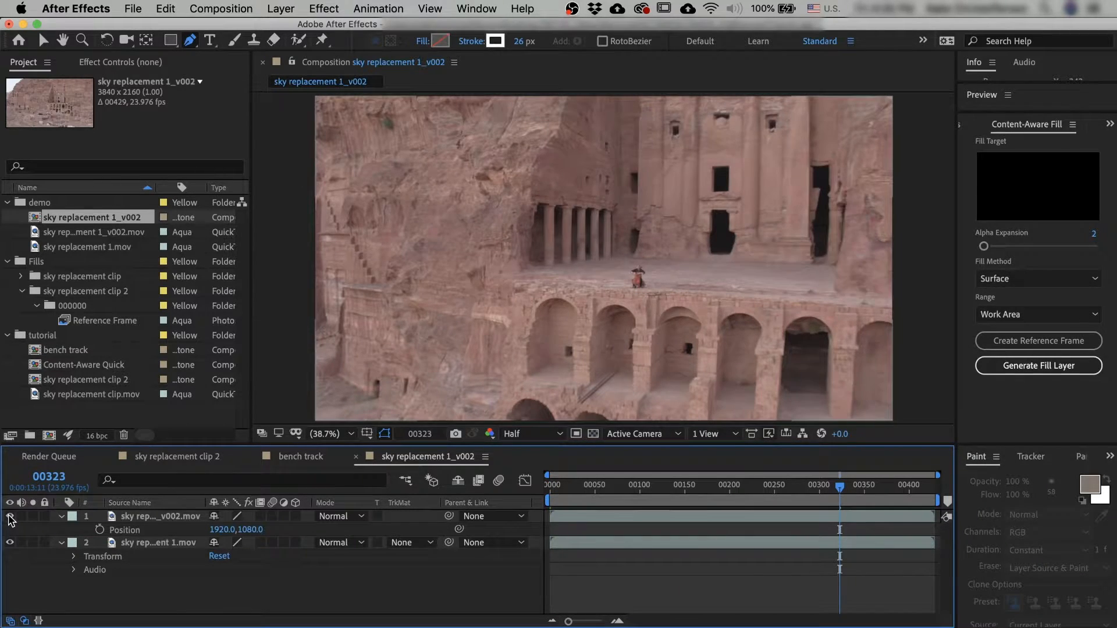